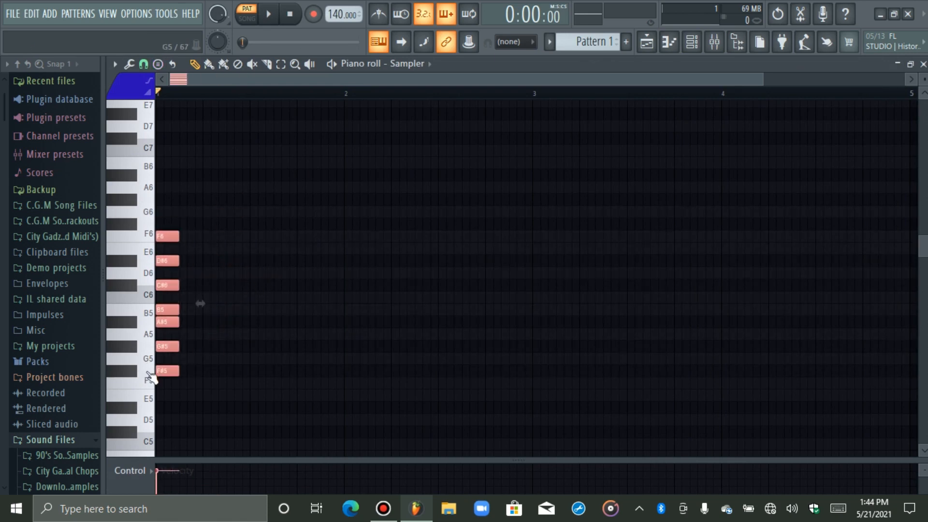
Duplicate the seven scale notes one octave up to F#6–F7 and align the copy with the start of bar 1
{"action": "key", "text": "ctrl+b"}
{"action": "key", "text": "ctrl+Up"}
{"action": "key", "text": "shift+Left"}
{"action": "key", "text": "shift+Left"}
{"action": "key", "text": "shift+Left"}
{"action": "key", "text": "shift+Left"}
{"action": "key", "text": "shift+Left"}
{"action": "key", "text": "shift+Left"}
{"action": "key", "text": "shift+Left"}
{"action": "key", "text": "shift+Left"}
{"action": "key", "text": "shift+Left"}
{"action": "key", "text": "shift+Left"}
{"action": "key", "text": "shift+Left"}
{"action": "key", "text": "shift+Left"}
Duplicate all the scale notes two octaves down to F#3–F5 and align the copy with the start of bar 1
{"action": "key", "text": "ctrl+a"}
{"action": "key", "text": "ctrl+b"}
{"action": "key", "text": "ctrl+Down"}
{"action": "key", "text": "shift+Left"}
{"action": "key", "text": "shift+Left"}
{"action": "key", "text": "shift+Left"}
{"action": "key", "text": "shift+Left"}
{"action": "key", "text": "shift+Left"}
{"action": "key", "text": "shift+Left"}
{"action": "key", "text": "shift+Left"}
{"action": "key", "text": "shift+Left"}
{"action": "key", "text": "shift+Left"}
{"action": "key", "text": "shift+Left"}
{"action": "key", "text": "shift+Left"}
{"action": "key", "text": "shift+Left"}
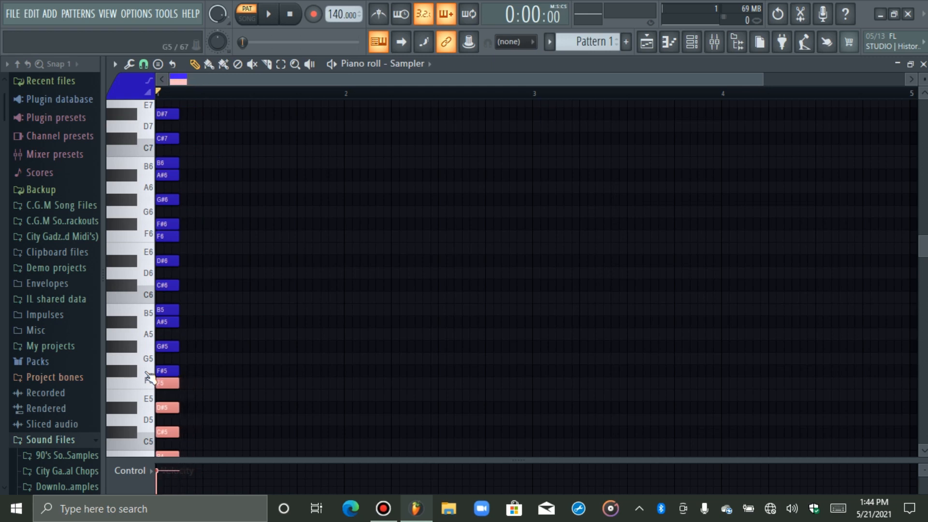
Copy the selected two-octave note stack down to F#1–F3 and align it with the start of bar 1
{"action": "scroll", "coordinate": [149, 378], "scroll_direction": "down", "scroll_amount": 8}
{"action": "key", "text": "ctrl+b"}
{"action": "key", "text": "ctrl+Down"}
{"action": "key", "text": "ctrl+Down"}
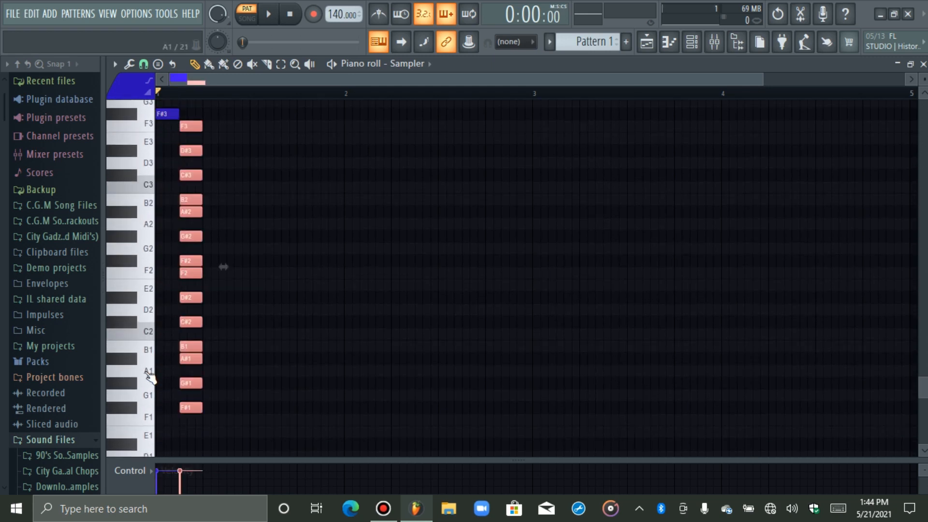
{"action": "key", "text": "shift+Left"}
{"action": "key", "text": "shift+Left"}
{"action": "key", "text": "shift+Left"}
{"action": "key", "text": "shift+Left"}
{"action": "key", "text": "shift+Left"}
{"action": "key", "text": "shift+Left"}
{"action": "key", "text": "shift+Left"}
{"action": "key", "text": "shift+Left"}
{"action": "key", "text": "shift+Left"}
{"action": "key", "text": "shift+Left"}
{"action": "key", "text": "shift+Left"}
{"action": "key", "text": "shift+Left"}
Select the F#6–F7 notes and duplicate them one octave up to F#7–F8, aligned with the start of bar 1
{"action": "scroll", "coordinate": [149, 378], "scroll_direction": "up", "scroll_amount": 8}
{"action": "scroll", "coordinate": [150, 377], "scroll_direction": "up", "scroll_amount": 5}
{"action": "left_click_drag", "start_coordinate": [251, 210], "coordinate": [160, 397]}
{"action": "key", "text": "ctrl+b"}
{"action": "key", "text": "ctrl+Up"}
{"action": "key", "text": "shift+Left"}
{"action": "key", "text": "shift+Left"}
{"action": "key", "text": "shift+Left"}
{"action": "key", "text": "shift+Left"}
{"action": "key", "text": "shift+Left"}
{"action": "key", "text": "shift+Left"}
{"action": "key", "text": "shift+Left"}
{"action": "key", "text": "shift+Left"}
{"action": "key", "text": "shift+Left"}
{"action": "key", "text": "shift+Left"}
{"action": "key", "text": "shift+Left"}
{"action": "key", "text": "shift+Left"}
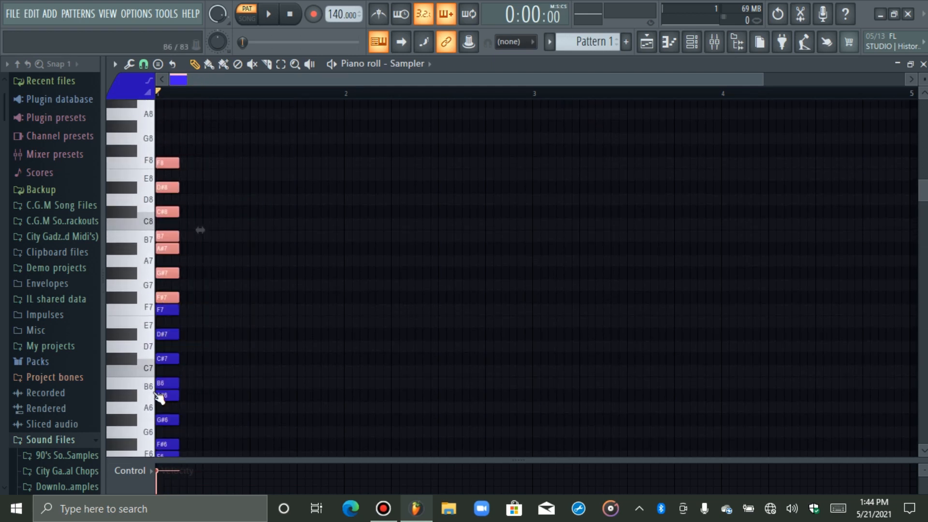
Duplicate the selected notes another octave up to F#8–F9 and align them with the start of bar 1
{"action": "scroll", "coordinate": [159, 397], "scroll_direction": "up", "scroll_amount": 3}
{"action": "key", "text": "ctrl+b"}
{"action": "key", "text": "ctrl+Up"}
{"action": "key", "text": "shift+Left"}
{"action": "key", "text": "shift+Left"}
{"action": "key", "text": "shift+Left"}
{"action": "key", "text": "shift+Left"}
{"action": "key", "text": "shift+Left"}
{"action": "key", "text": "shift+Left"}
{"action": "key", "text": "shift+Left"}
{"action": "key", "text": "shift+Left"}
{"action": "key", "text": "shift+Left"}
{"action": "key", "text": "shift+Left"}
{"action": "key", "text": "shift+Left"}
{"action": "key", "text": "shift+Left"}
Extend the scale stack by duplicating the top octave to F#9–F10, aligned with the start of bar 1
{"action": "scroll", "coordinate": [159, 397], "scroll_direction": "up", "scroll_amount": 3}
{"action": "key", "text": "ctrl+b"}
{"action": "key", "text": "ctrl+Up"}
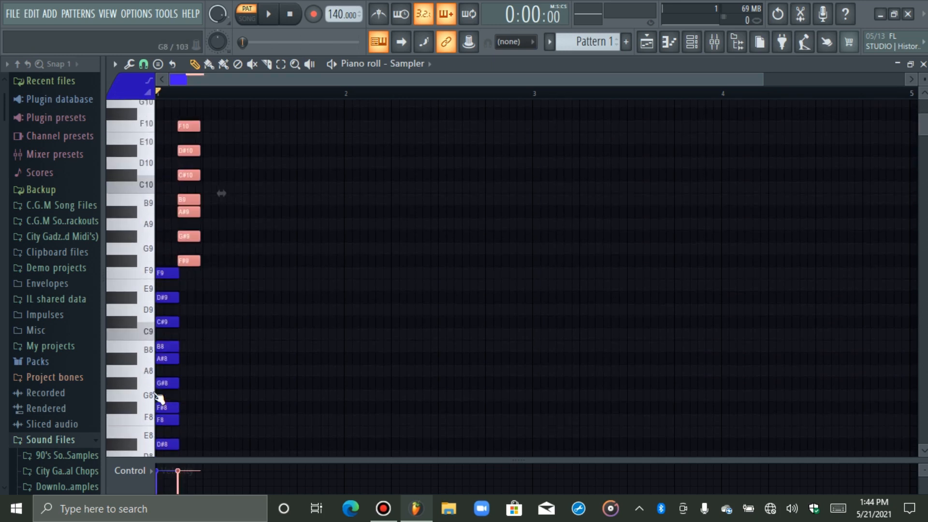
{"action": "key", "text": "shift+Left"}
{"action": "key", "text": "shift+Left"}
{"action": "key", "text": "shift+Left"}
{"action": "key", "text": "shift+Left"}
{"action": "key", "text": "shift+Left"}
{"action": "key", "text": "shift+Left"}
{"action": "key", "text": "shift+Left"}
{"action": "key", "text": "shift+Left"}
{"action": "key", "text": "shift+Left"}
{"action": "key", "text": "shift+Left"}
{"action": "key", "text": "shift+Left"}
{"action": "key", "text": "shift+Left"}
Add a Harmless synth as a new channel in the channel rack
{"action": "scroll", "coordinate": [250, 303], "scroll_direction": "down", "scroll_amount": 4}
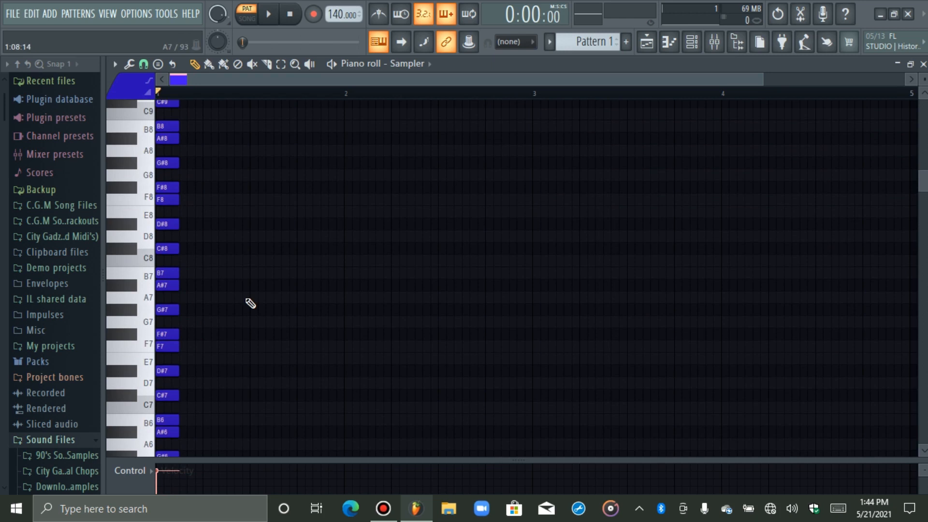
{"action": "scroll", "coordinate": [358, 245], "scroll_direction": "down", "scroll_amount": 2}
{"action": "left_click_drag", "start_coordinate": [760, 79], "coordinate": [759, 78]}
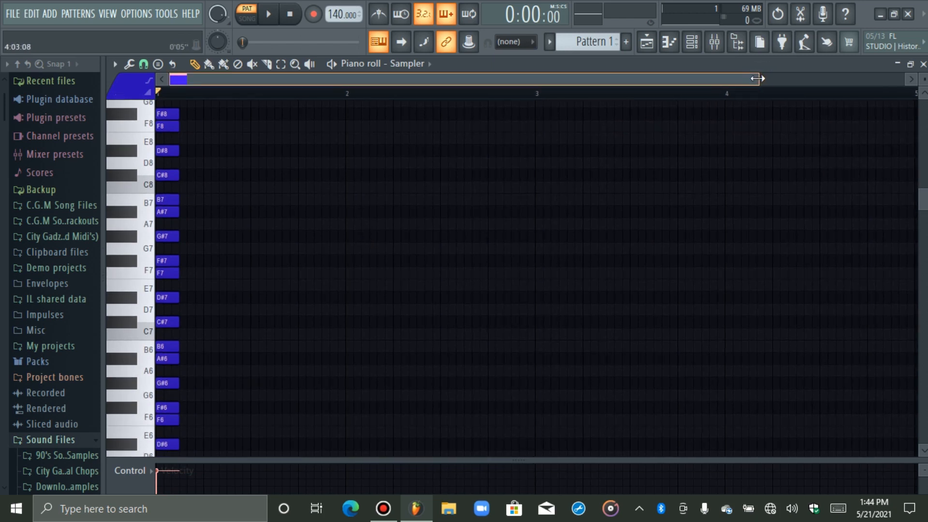
{"action": "left_click", "coordinate": [701, 51]}
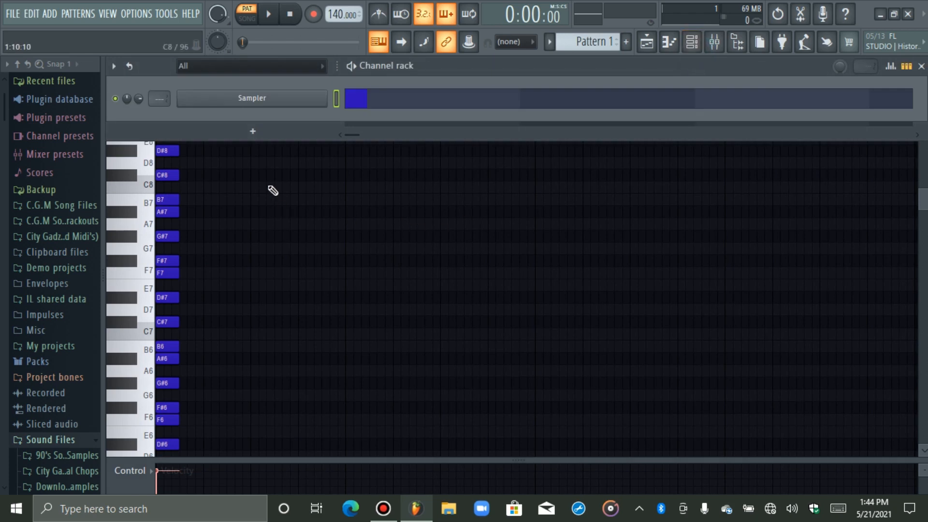
{"action": "left_click", "coordinate": [256, 132]}
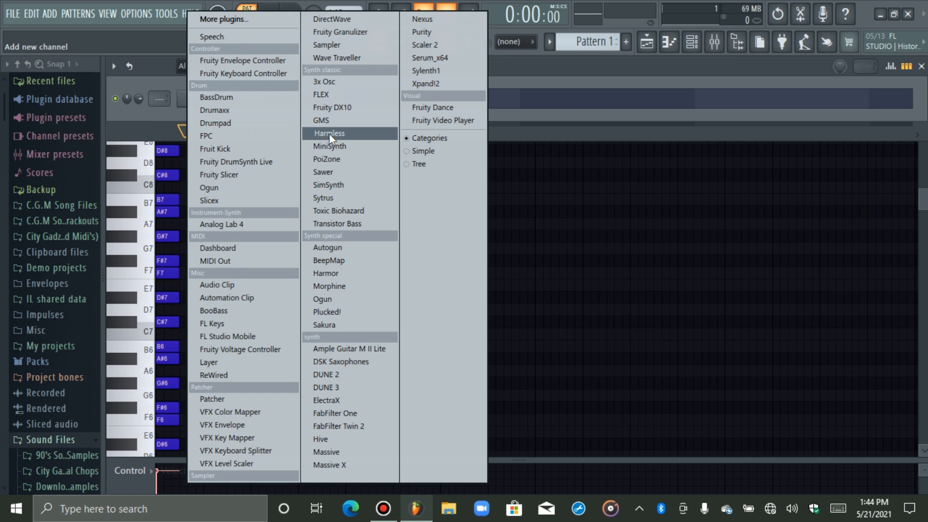
{"action": "left_click", "coordinate": [169, 119]}
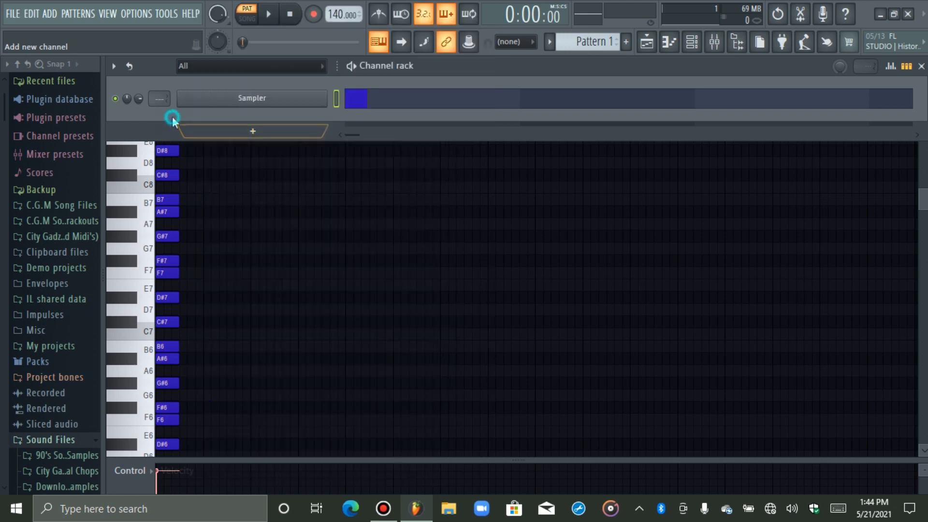
{"action": "left_click", "coordinate": [254, 136]}
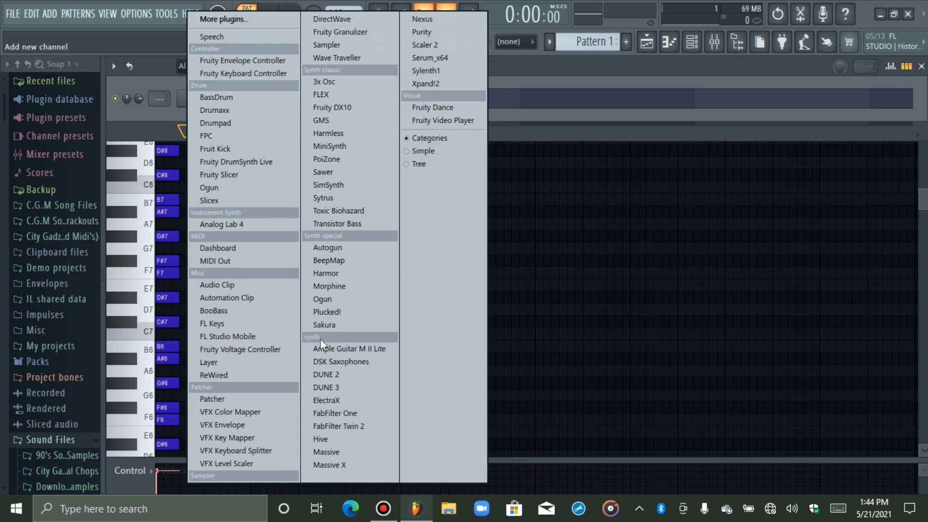
{"action": "left_click", "coordinate": [332, 133]}
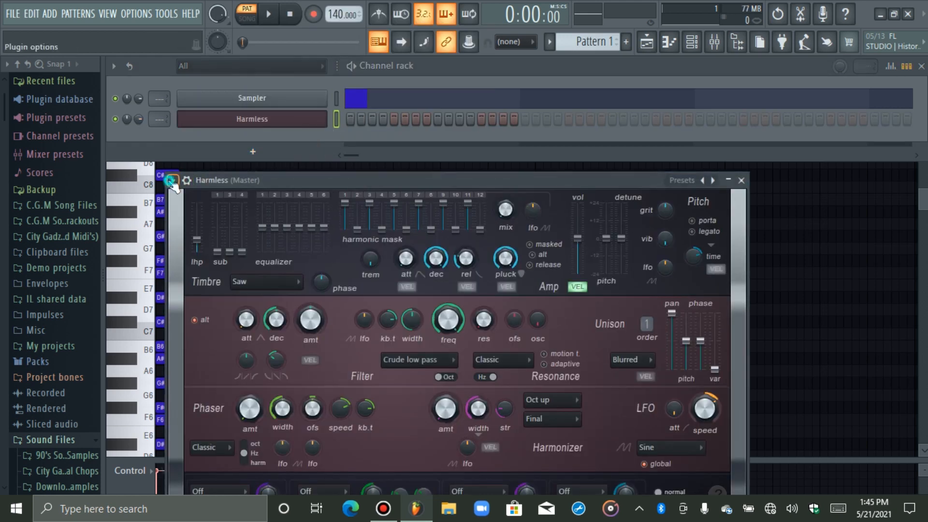
Load the Pluck Tiny preset in Harmless and route the channel to mixer insert 1
{"action": "left_click", "coordinate": [172, 182]}
{"action": "mouse_move", "coordinate": [197, 223]}
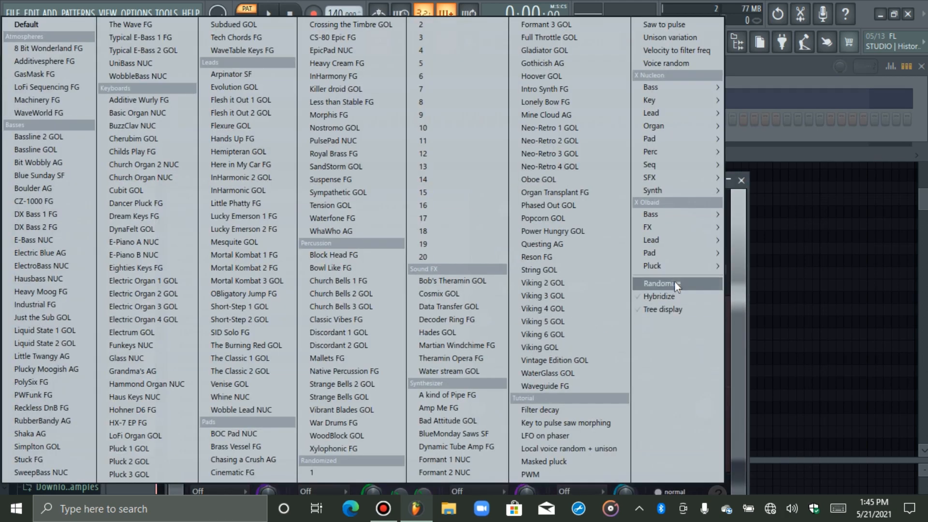
{"action": "mouse_move", "coordinate": [672, 268]}
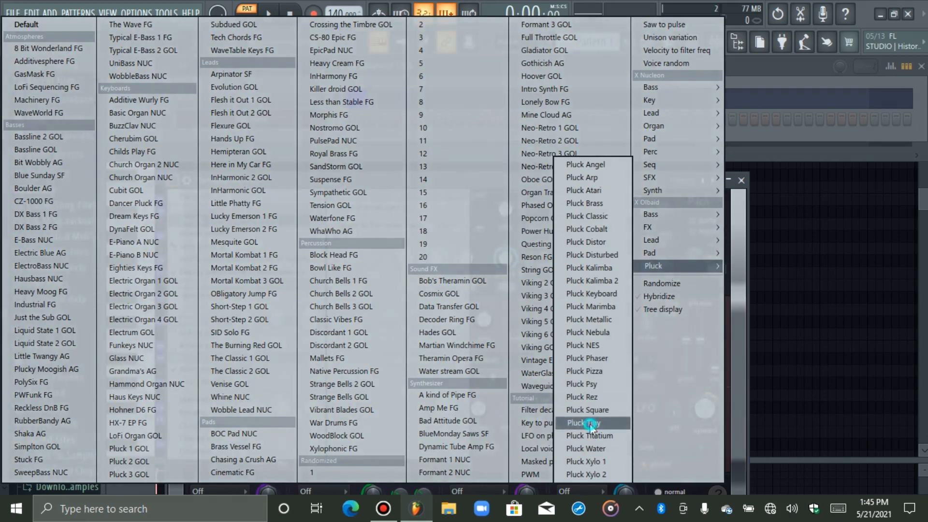
{"action": "left_click", "coordinate": [587, 422]}
{"action": "left_click", "coordinate": [256, 122]}
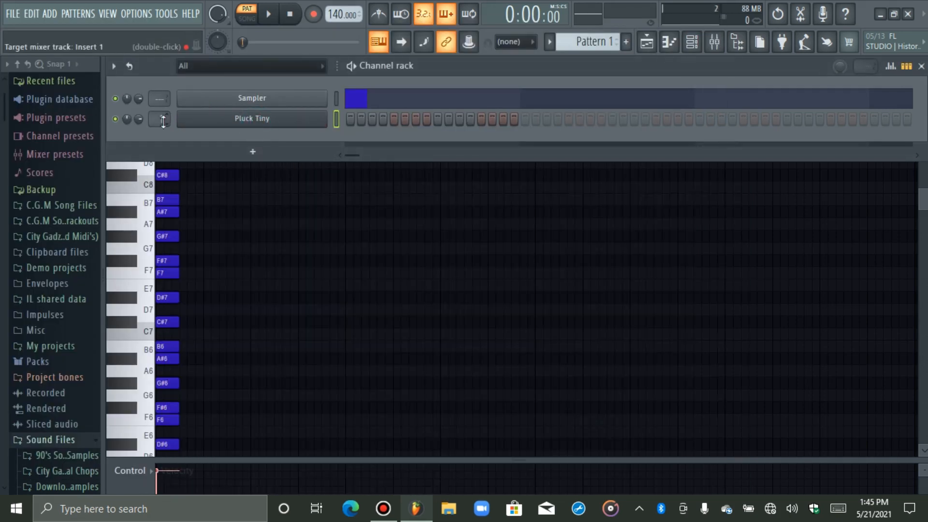
{"action": "right_click", "coordinate": [311, 124]}
{"action": "left_click", "coordinate": [292, 127]}
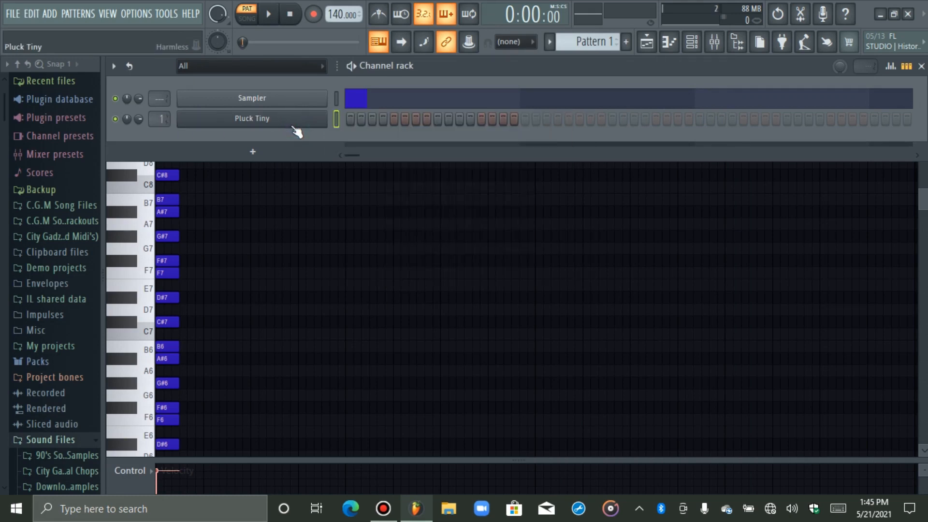
{"action": "left_click", "coordinate": [292, 127]}
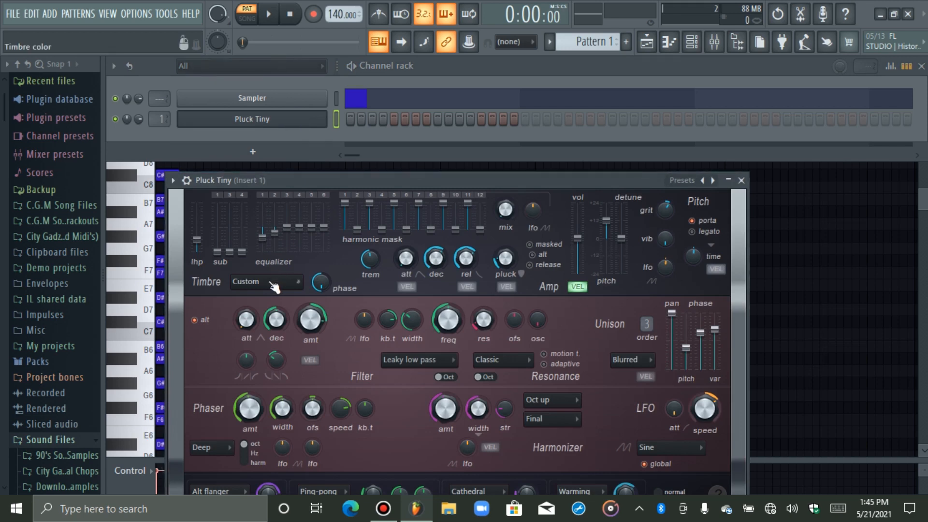
{"action": "left_click", "coordinate": [257, 126]}
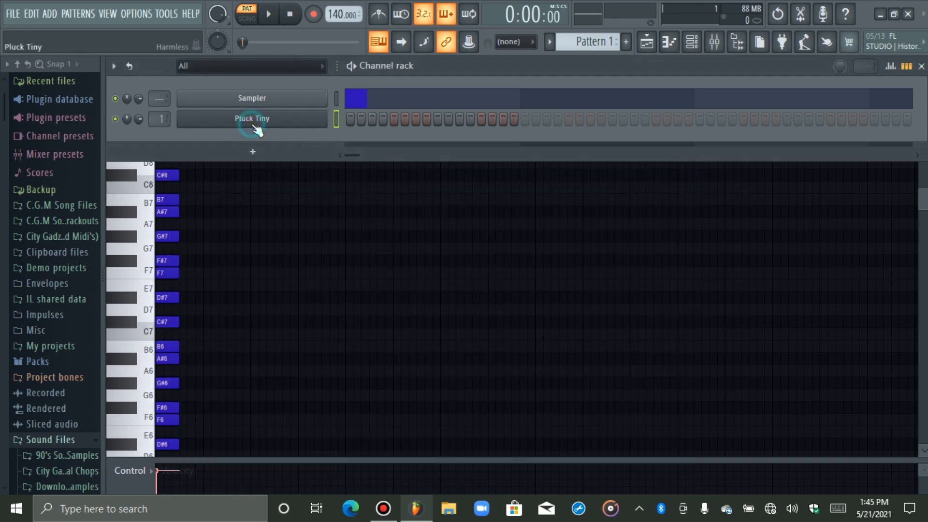
Open the piano roll of the Pluck Tiny channel and set the project tempo to 102 BPM
{"action": "right_click", "coordinate": [277, 123]}
{"action": "left_click", "coordinate": [342, 120]}
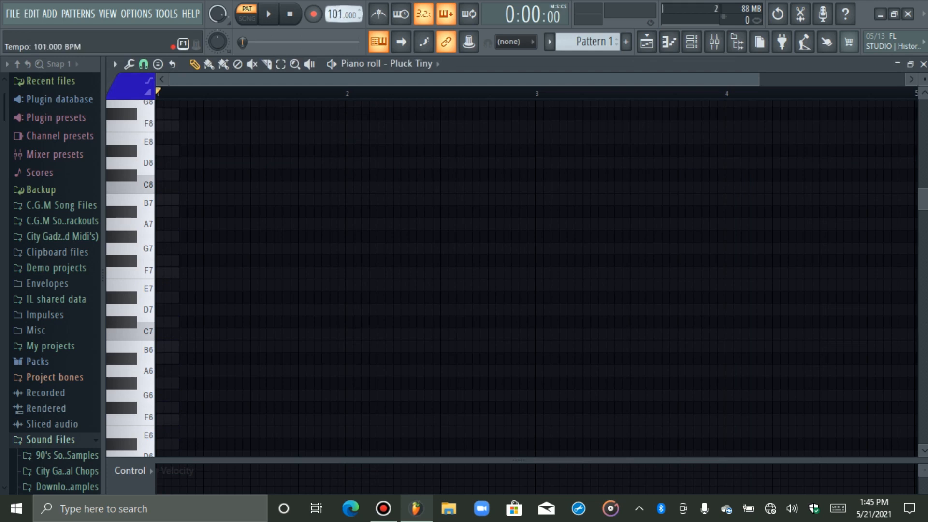
{"action": "mouse_move", "coordinate": [756, 77]}
{"action": "left_mouse_down"}
{"action": "mouse_move", "coordinate": [742, 79]}
{"action": "mouse_move", "coordinate": [788, 84]}
{"action": "mouse_move", "coordinate": [758, 79]}
{"action": "left_mouse_up"}
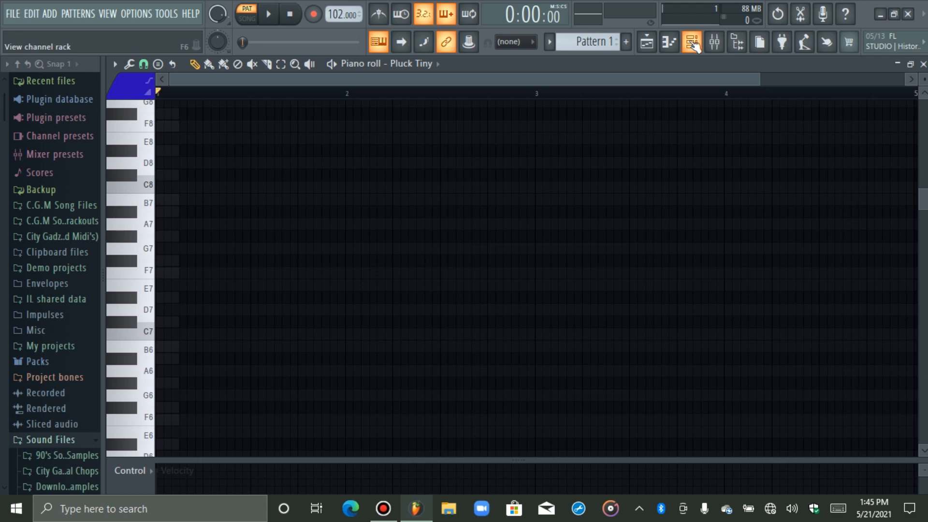
{"action": "left_click", "coordinate": [692, 44]}
{"action": "right_click", "coordinate": [285, 120]}
{"action": "left_click", "coordinate": [356, 119]}
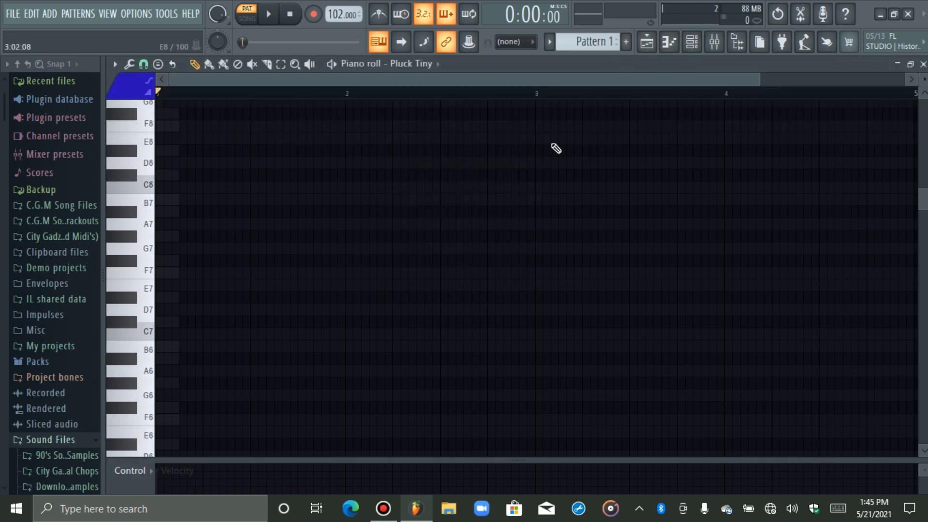
{"action": "scroll", "coordinate": [137, 218], "scroll_direction": "down", "scroll_amount": 5}
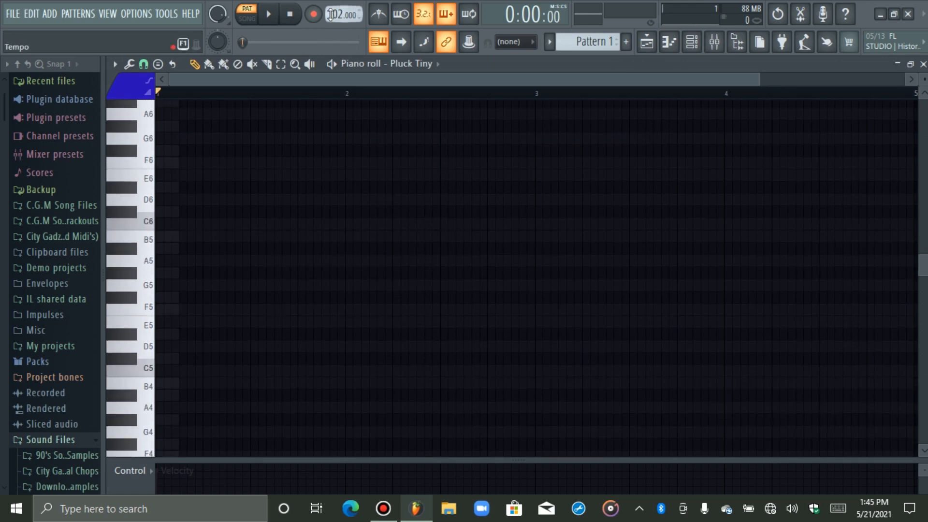
{"action": "left_click", "coordinate": [691, 41]}
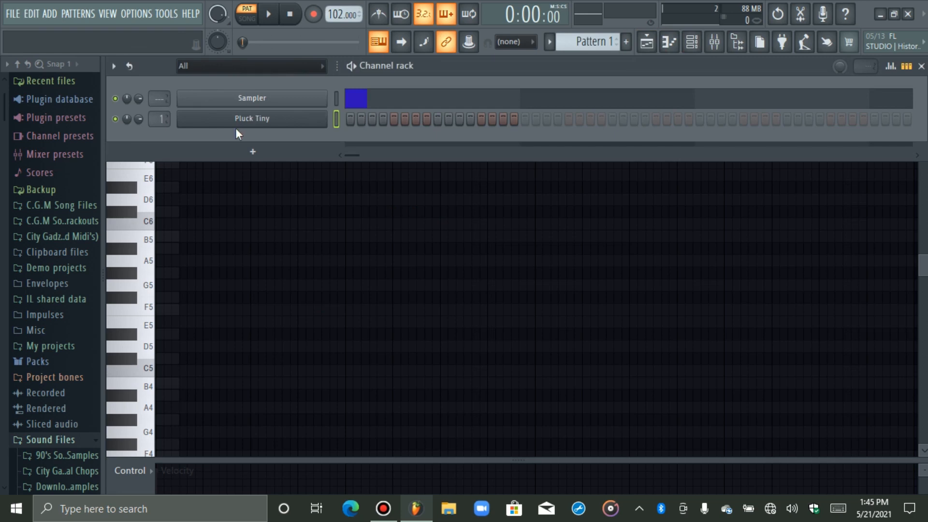
{"action": "left_click", "coordinate": [669, 42]}
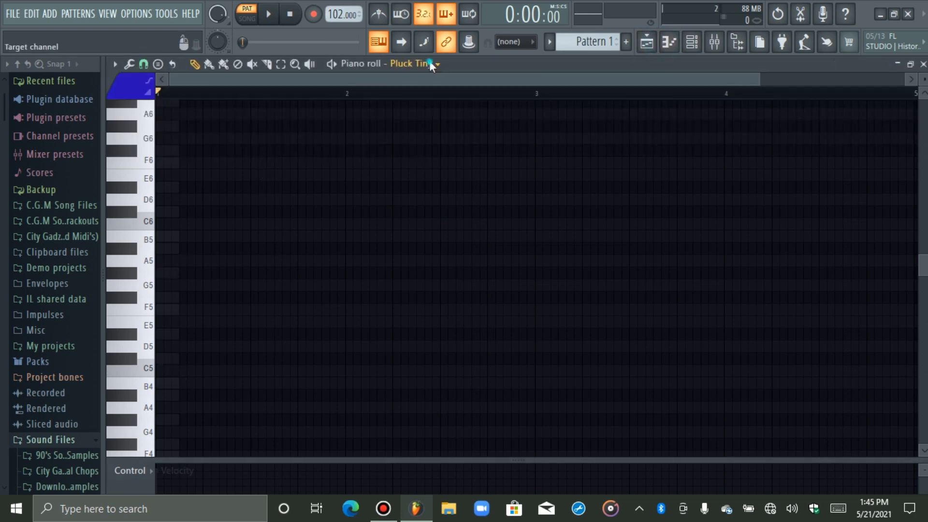
{"action": "left_click", "coordinate": [431, 64]}
{"action": "left_click", "coordinate": [289, 200]}
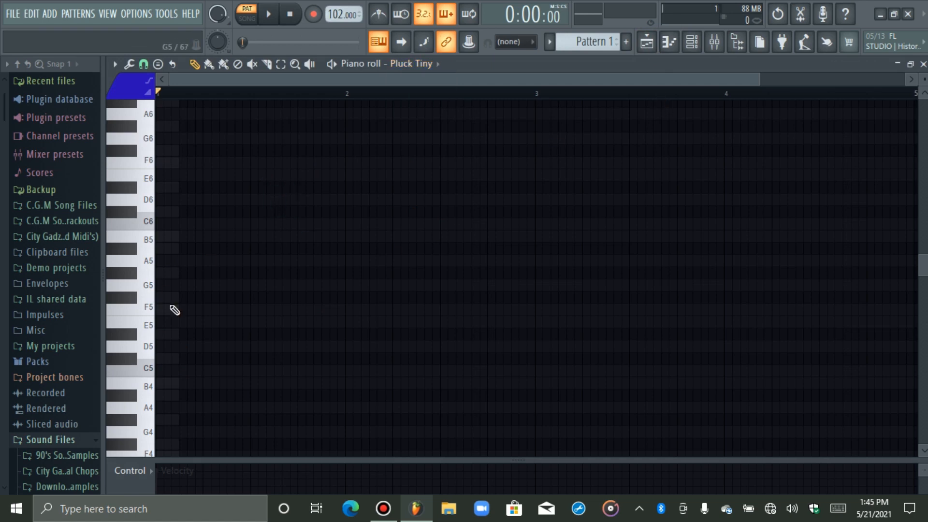
Draw a three-note chord of A#4, C#5 and F5 at the start of bar 1
{"action": "left_click", "coordinate": [166, 358]}
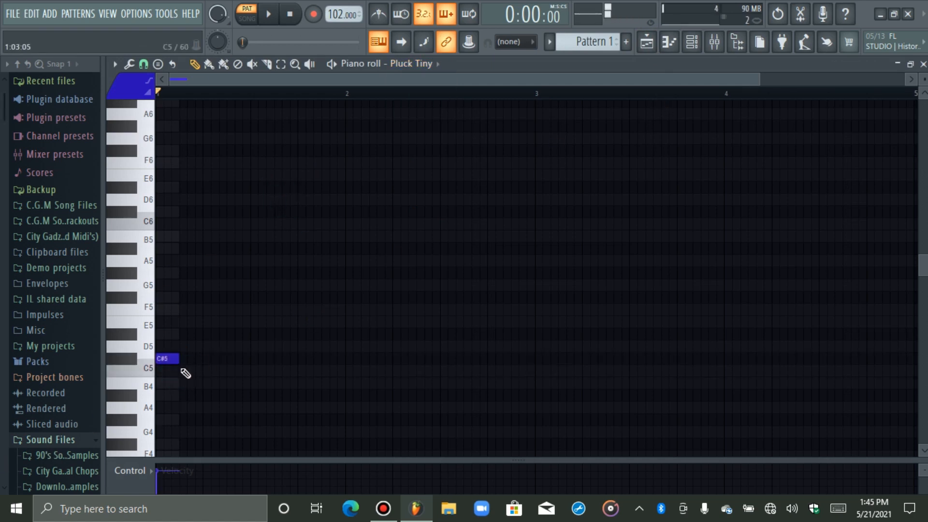
{"action": "left_click_drag", "start_coordinate": [751, 77], "coordinate": [559, 79]}
{"action": "left_click", "coordinate": [252, 302]}
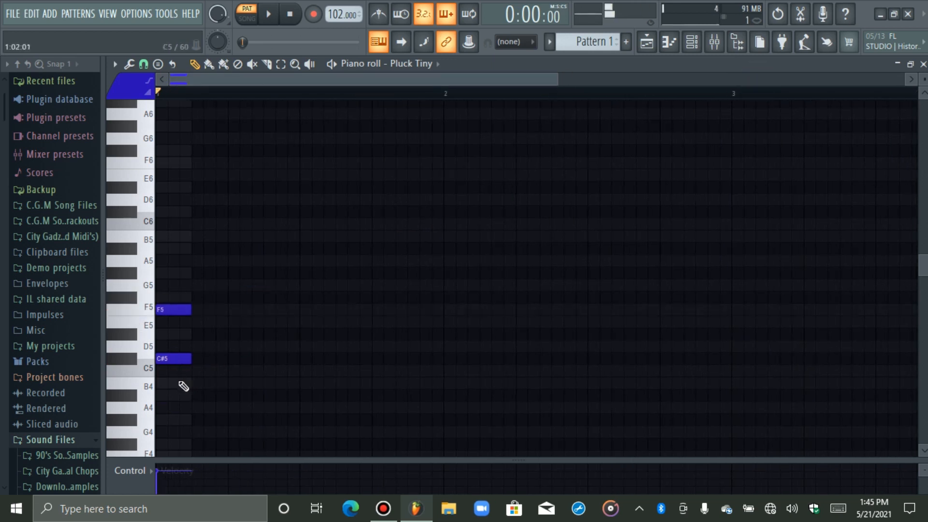
{"action": "left_click", "coordinate": [159, 395]}
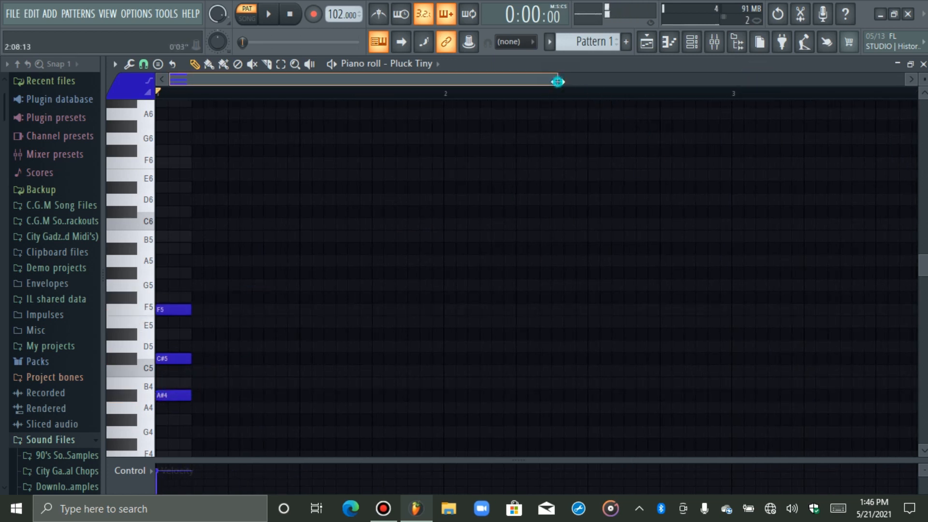
Transpose the chord down seven semitones to D#4, F#4 and A#4, and preview it
{"action": "left_click_drag", "start_coordinate": [558, 82], "coordinate": [478, 82]}
{"action": "scroll", "coordinate": [478, 102], "scroll_direction": "down", "scroll_amount": 3}
{"action": "key", "text": "shift+Down"}
{"action": "key", "text": "shift+Down"}
{"action": "key", "text": "shift+Down"}
{"action": "key", "text": "shift+Down"}
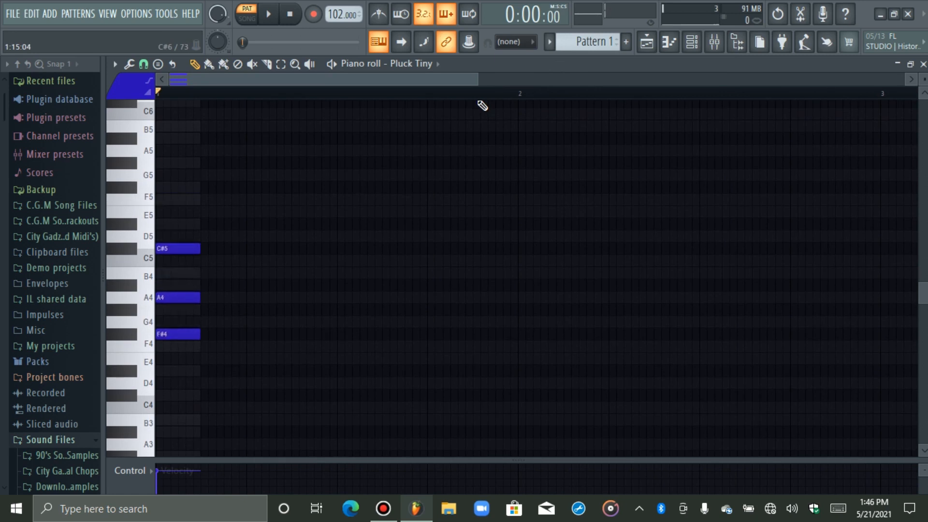
{"action": "key", "text": "shift+Down"}
{"action": "key", "text": "shift+Down"}
{"action": "key", "text": "shift+Down"}
{"action": "key", "text": "shift+Down"}
{"action": "key", "text": "shift+Up"}
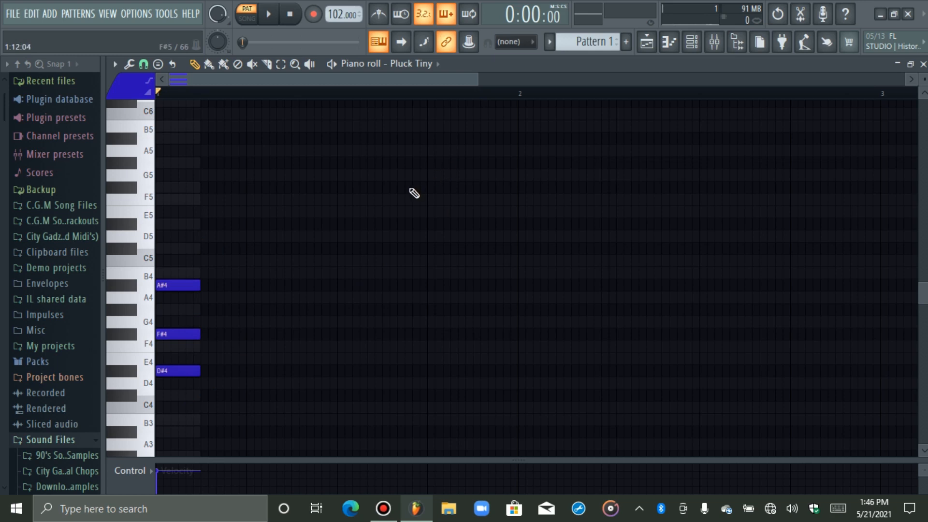
{"action": "key", "text": "space"}
{"action": "key", "text": "space"}
Duplicate the D#4–F#4–A#4 chord twice so that three evenly spaced hits with short gaps fill the first half of bar 1
{"action": "left_click_drag", "start_coordinate": [213, 285], "coordinate": [185, 438]}
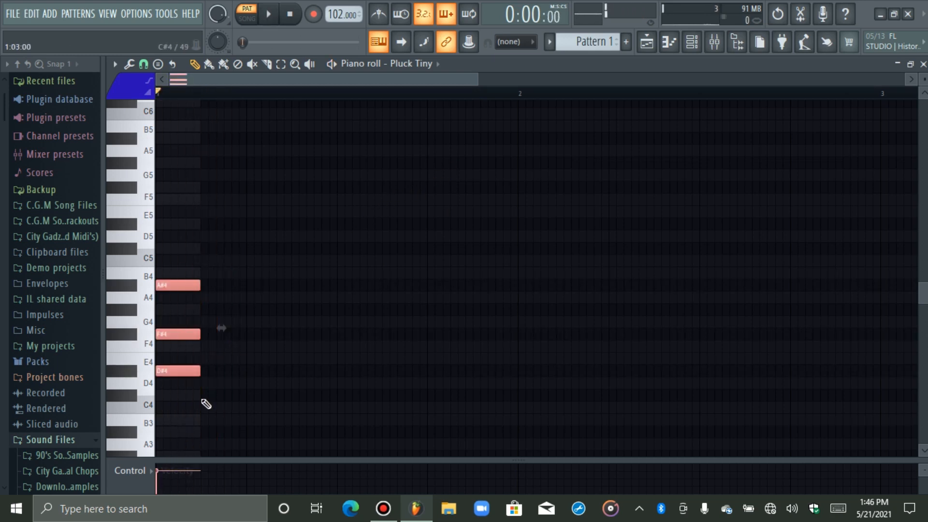
{"action": "key", "text": "ctrl+b"}
{"action": "left_click_drag", "start_coordinate": [232, 289], "coordinate": [329, 280]}
{"action": "key", "text": "ctrl+b"}
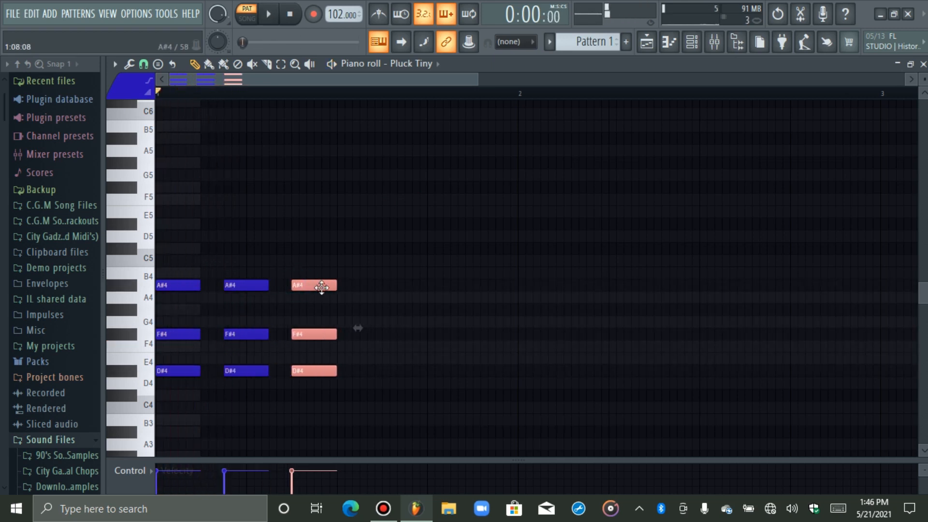
Change the delay type in the Pluck Tiny synth settings and play the chords back in the piano roll
{"action": "left_click", "coordinate": [692, 47]}
{"action": "left_click", "coordinate": [209, 124]}
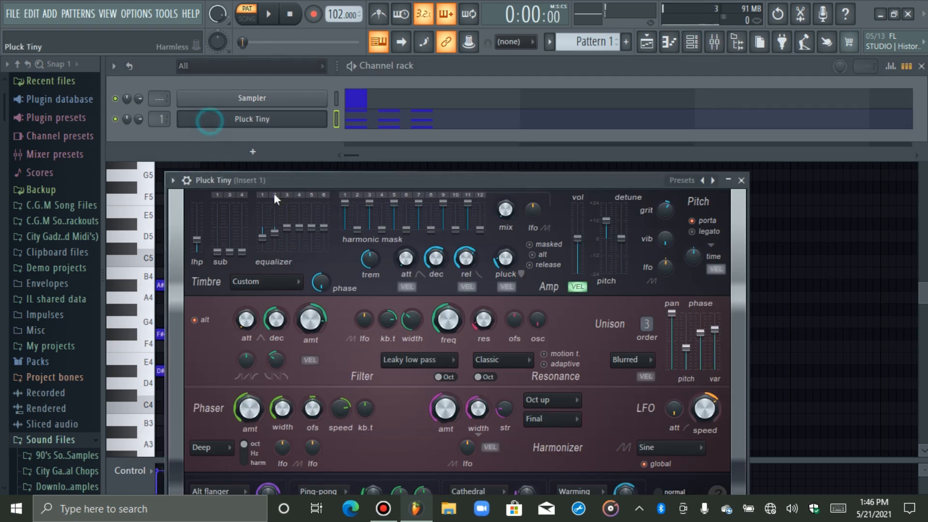
{"action": "left_click_drag", "start_coordinate": [363, 175], "coordinate": [397, 106]}
{"action": "left_click", "coordinate": [349, 425]}
{"action": "left_click", "coordinate": [349, 459]}
{"action": "left_click", "coordinate": [669, 47]}
{"action": "key", "text": "space"}
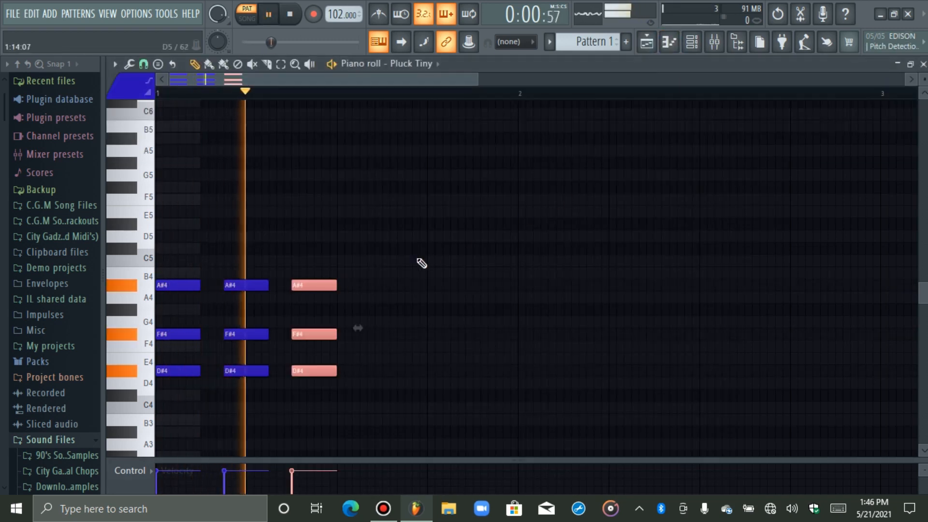
{"action": "key", "text": "space"}
Raise the third chord two semitones, preview it, and shift its middle note up one more semitone
{"action": "left_click_drag", "start_coordinate": [330, 256], "coordinate": [317, 397]}
{"action": "key", "text": "Up"}
{"action": "key", "text": "Up"}
{"action": "key", "text": "space"}
{"action": "key", "text": "space"}
{"action": "left_click_drag", "start_coordinate": [327, 310], "coordinate": [330, 307]}
Transpose all three chords down four semitones, with the first two on B3, D4 and F#4, and play them back
{"action": "key", "text": "Down"}
{"action": "key", "text": "Down"}
{"action": "key", "text": "Down"}
{"action": "key", "text": "Down"}
{"action": "key", "text": "space"}
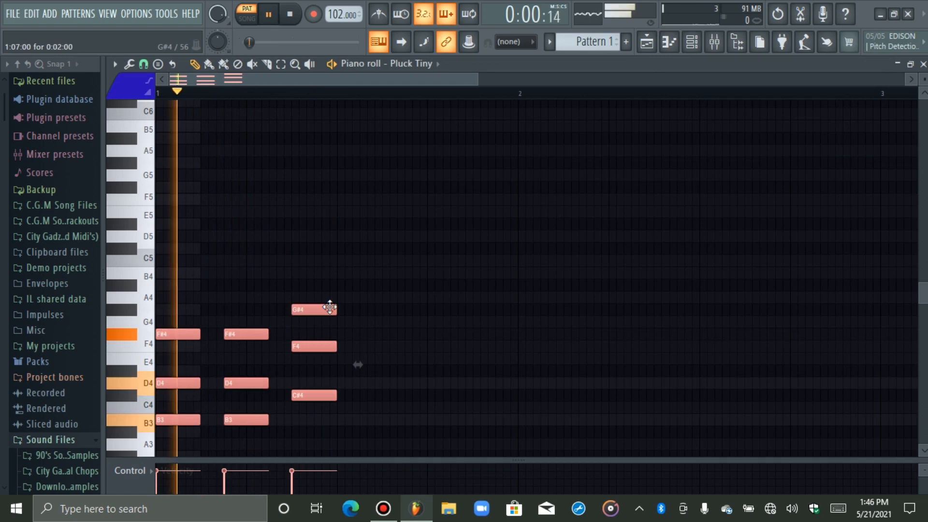
Duplicate the C#4–F4–G#4 chord to a fourth hit near the end of bar 1 and play the pattern
{"action": "key", "text": "space"}
{"action": "left_click_drag", "start_coordinate": [328, 284], "coordinate": [439, 395]}
{"action": "key", "text": "ctrl+b"}
{"action": "key", "text": "space"}
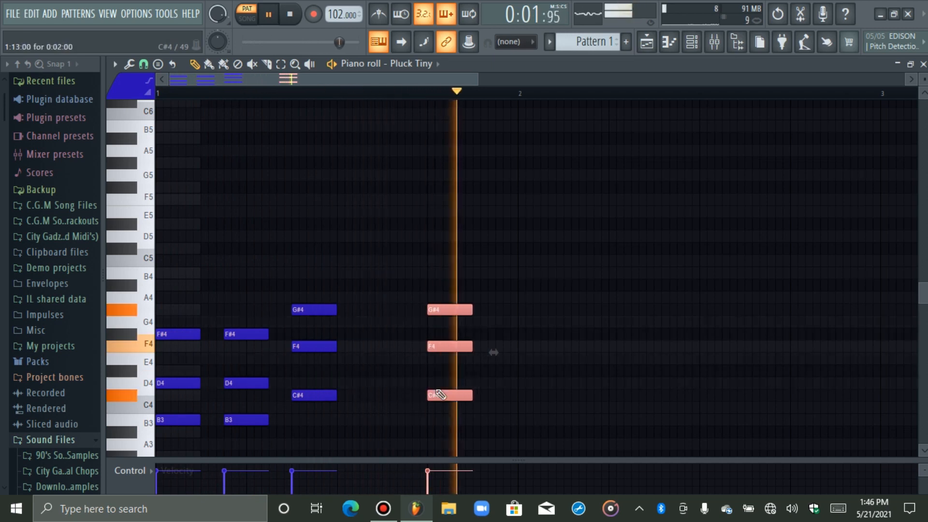
{"action": "key", "text": "space"}
Raise the D4 middle notes of the first two chords by one semitone
{"action": "left_click_drag", "start_coordinate": [262, 387], "coordinate": [165, 378]}
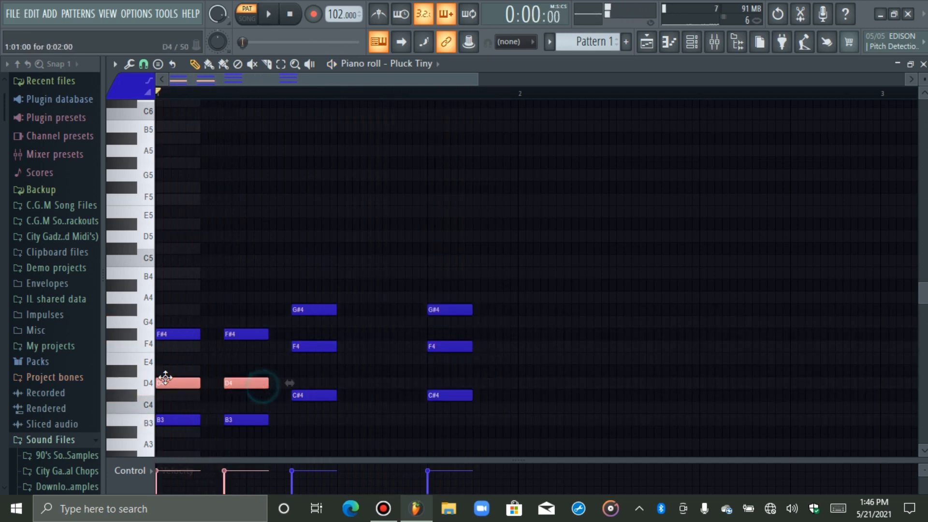
{"action": "key", "text": "space"}
{"action": "key", "text": "space"}
{"action": "key", "text": "Up"}
Transpose all the chords down four semitones, with the first two on G3, B3 and D4, and play them back
{"action": "key", "text": "ctrl+a"}
{"action": "key", "text": "Down"}
{"action": "key", "text": "Down"}
{"action": "key", "text": "Down"}
{"action": "key", "text": "Down"}
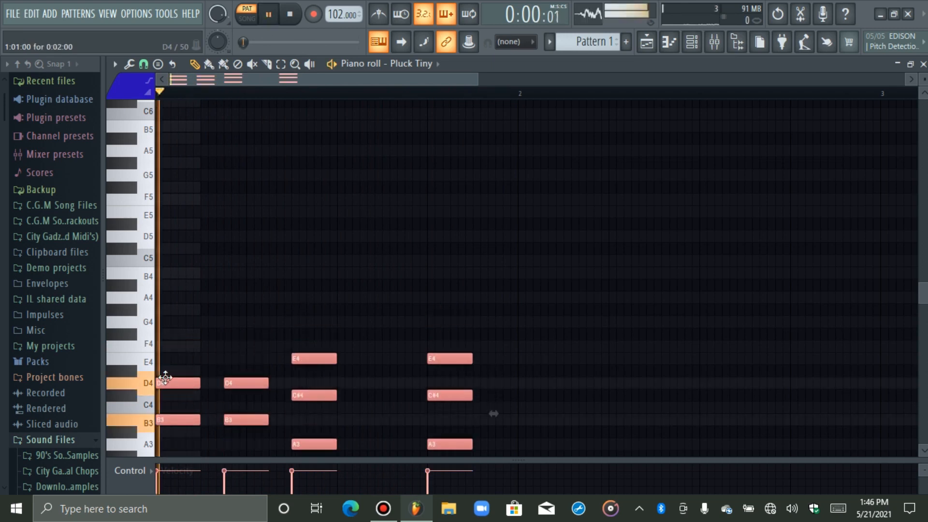
{"action": "scroll", "coordinate": [170, 383], "scroll_direction": "down", "scroll_amount": 3}
{"action": "key", "text": "space"}
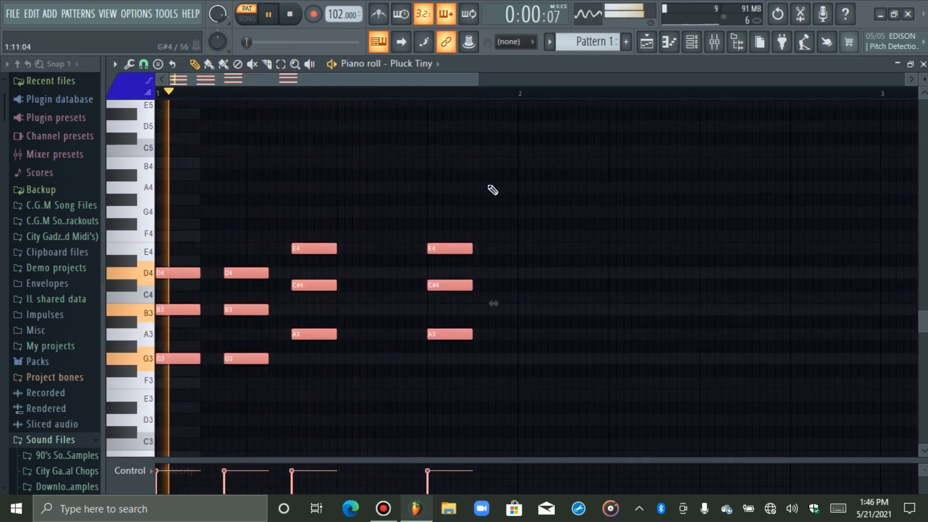
{"action": "key", "text": "space"}
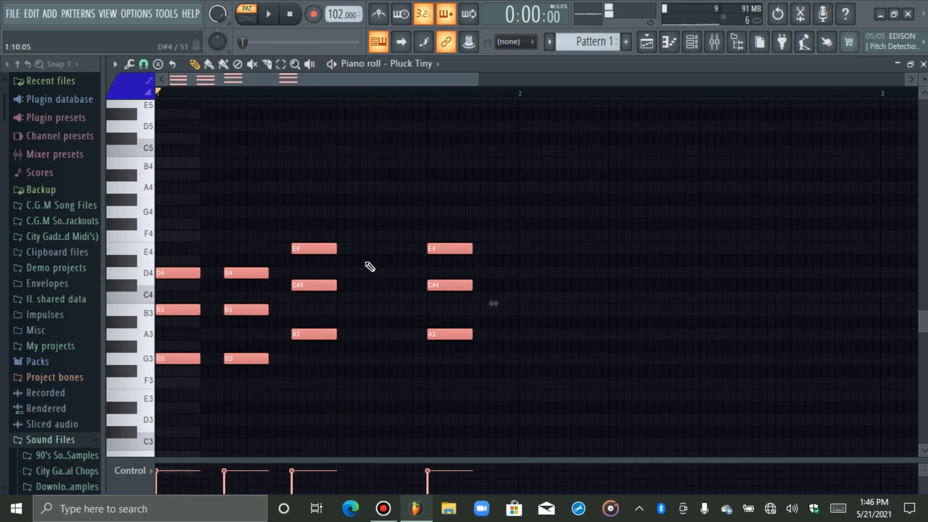
Add another A3–C#4–E4 chord between the third and last hits of bar 1 and play the pattern
{"action": "left_click", "coordinate": [364, 251]}
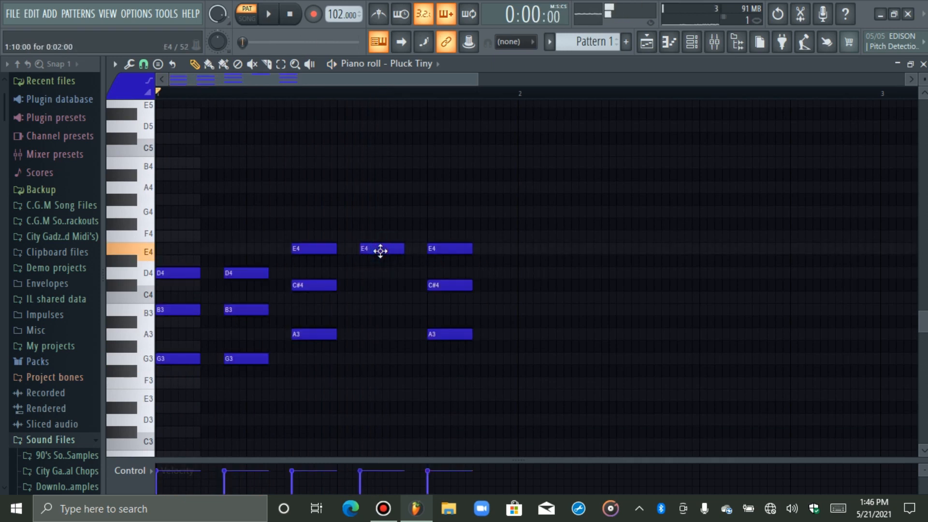
{"action": "left_click", "coordinate": [367, 285]}
{"action": "left_click", "coordinate": [366, 335]}
{"action": "key", "text": "space"}
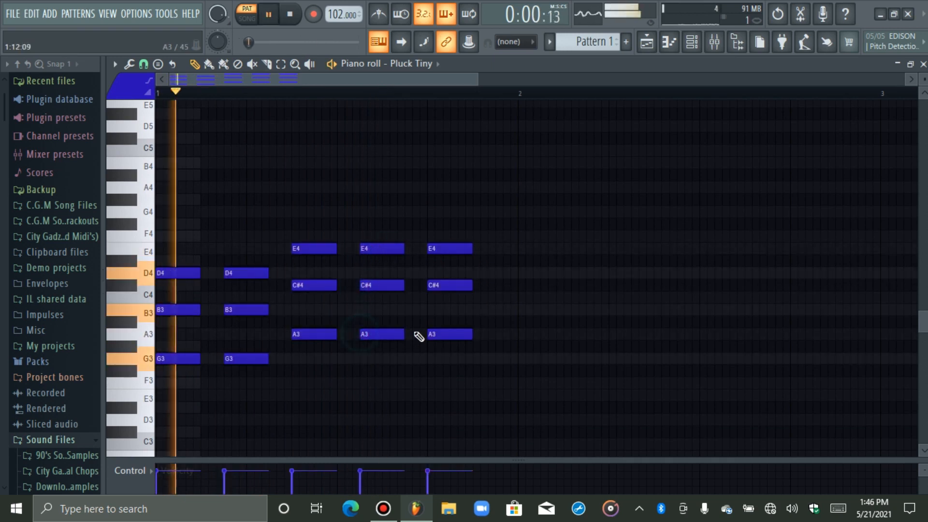
{"action": "key", "text": "space"}
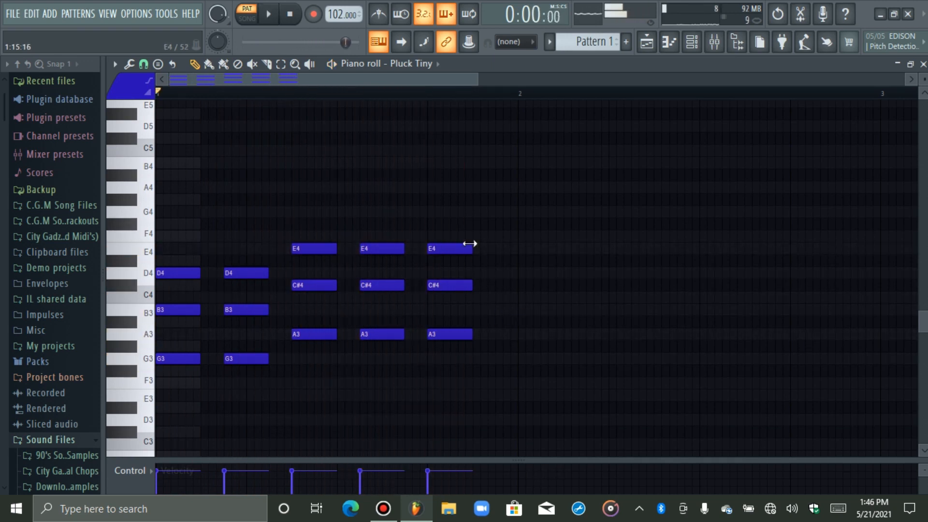
Place an A3 note directly after the third chord, raise it one octave to A4, and preview the pattern
{"action": "left_click_drag", "start_coordinate": [353, 225], "coordinate": [354, 345]}
{"action": "left_click", "coordinate": [354, 333], "text": "ctrl"}
{"action": "key", "text": "ctrl+Up"}
{"action": "key", "text": "space"}
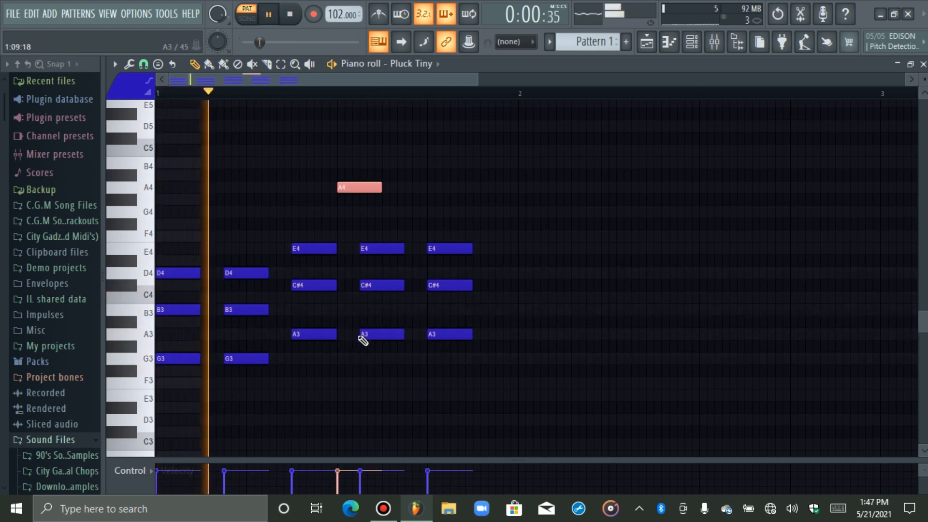
{"action": "key", "text": "space"}
Add an F#4 melody note directly after the last chord at the end of bar 1 and play it back
{"action": "left_click", "coordinate": [389, 213]}
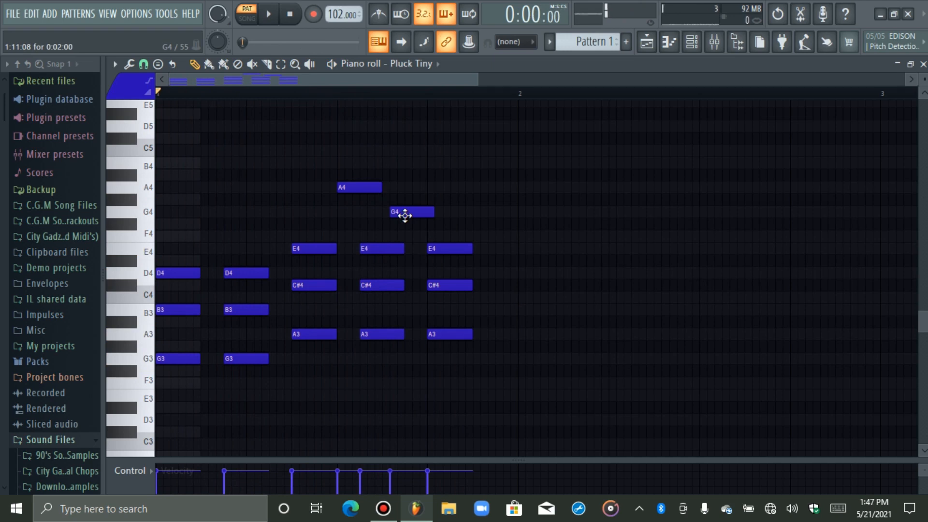
{"action": "left_click", "coordinate": [405, 216]}
{"action": "left_click_drag", "start_coordinate": [406, 215], "coordinate": [503, 219]}
{"action": "key", "text": "space"}
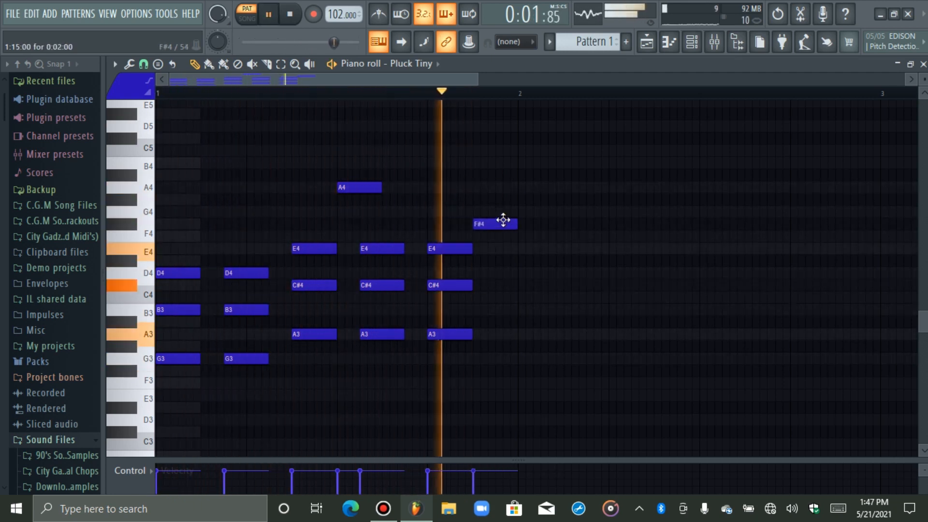
{"action": "key", "text": "space"}
Transpose the whole pattern down one semitone and play it back
{"action": "key", "text": "ctrl+a"}
{"action": "key", "text": "shift+Down"}
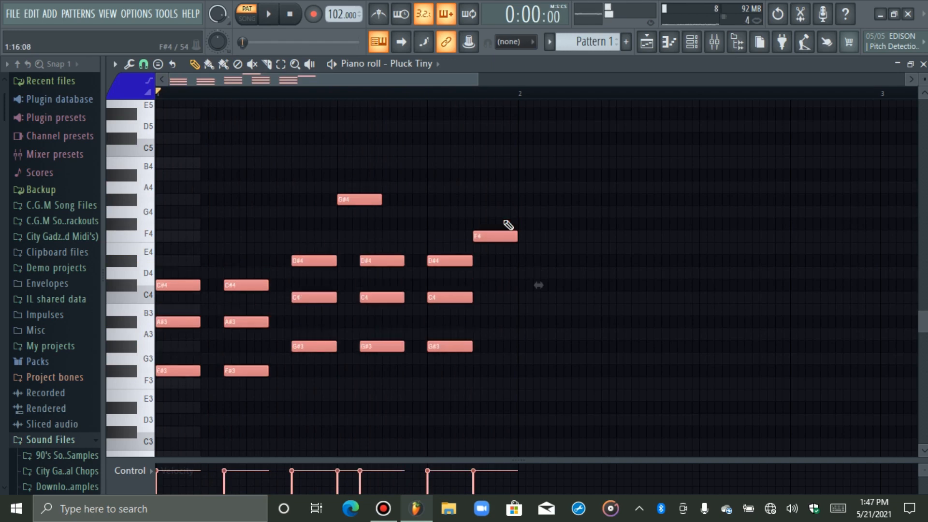
{"action": "key", "text": "space"}
{"action": "key", "text": "ctrl+d"}
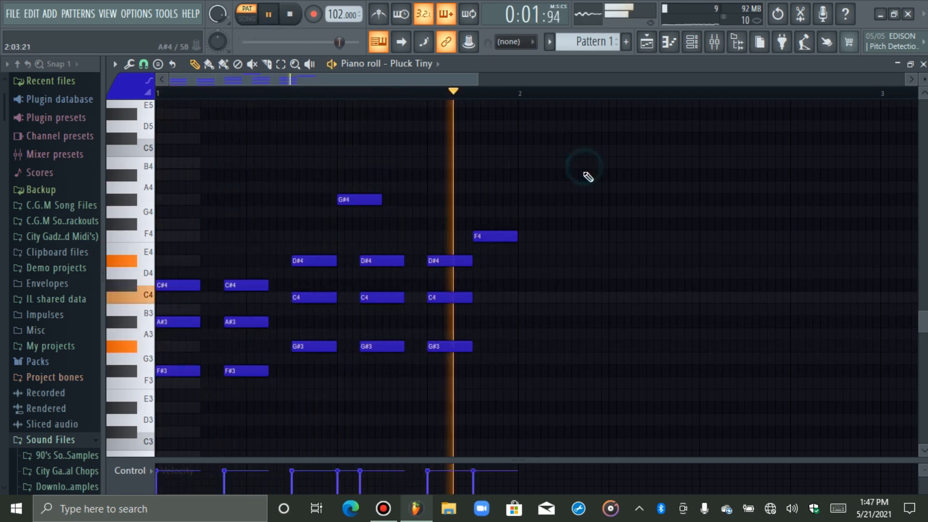
{"action": "key", "text": "space"}
{"action": "key", "text": "space"}
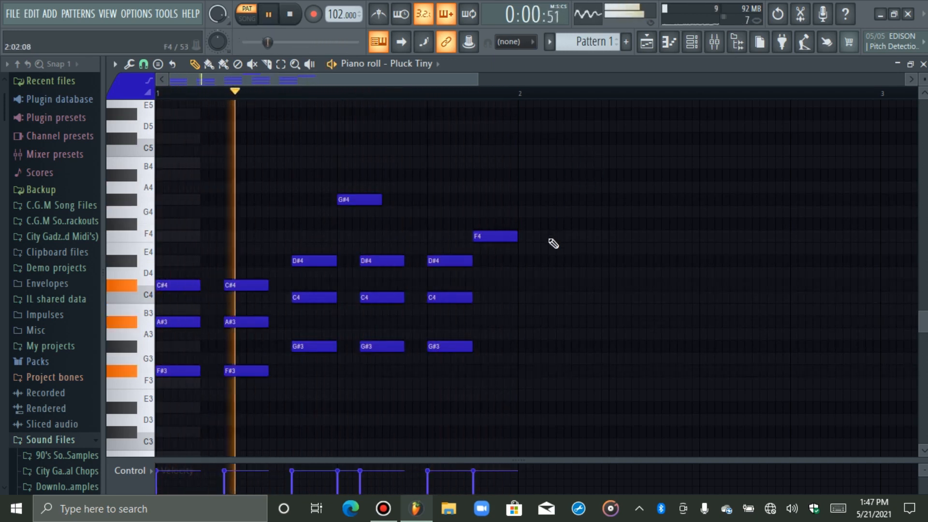
Duplicate the last G#3–C4–D#4 chord of bar 1 and place the copy at the start of bar 2
{"action": "left_click", "coordinate": [465, 260], "text": "ctrl"}
{"action": "left_click_drag", "start_coordinate": [479, 244], "coordinate": [458, 394]}
{"action": "key", "text": "space"}
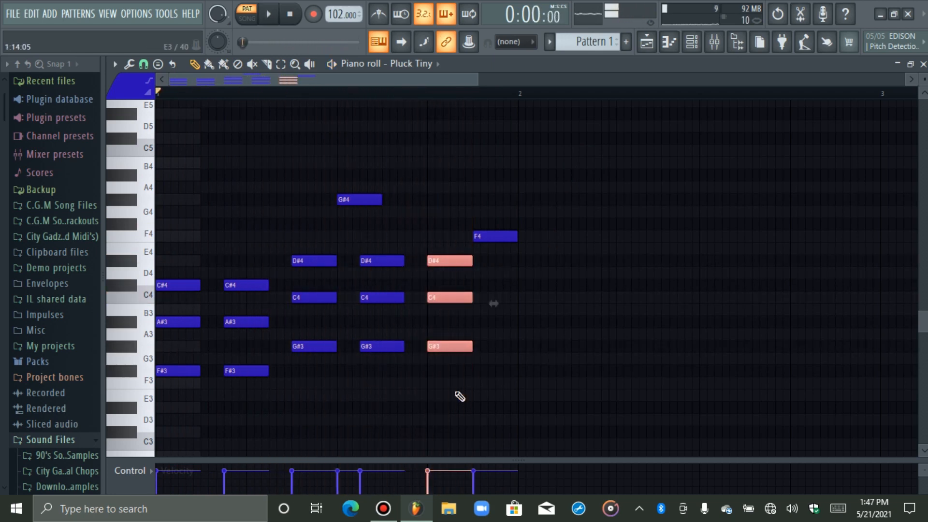
{"action": "key", "text": "ctrl+b"}
{"action": "left_click_drag", "start_coordinate": [499, 348], "coordinate": [590, 348]}
{"action": "key", "text": "space"}
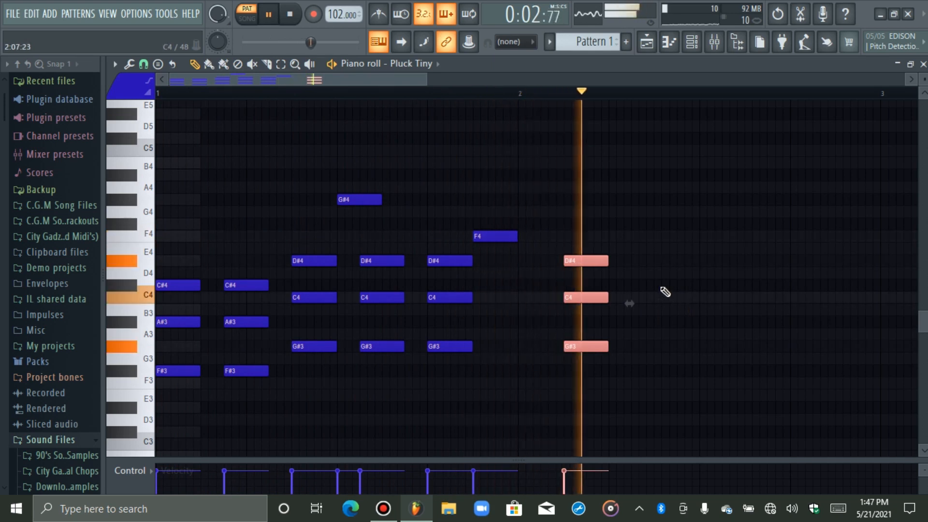
{"action": "left_click_drag", "start_coordinate": [600, 265], "coordinate": [557, 263]}
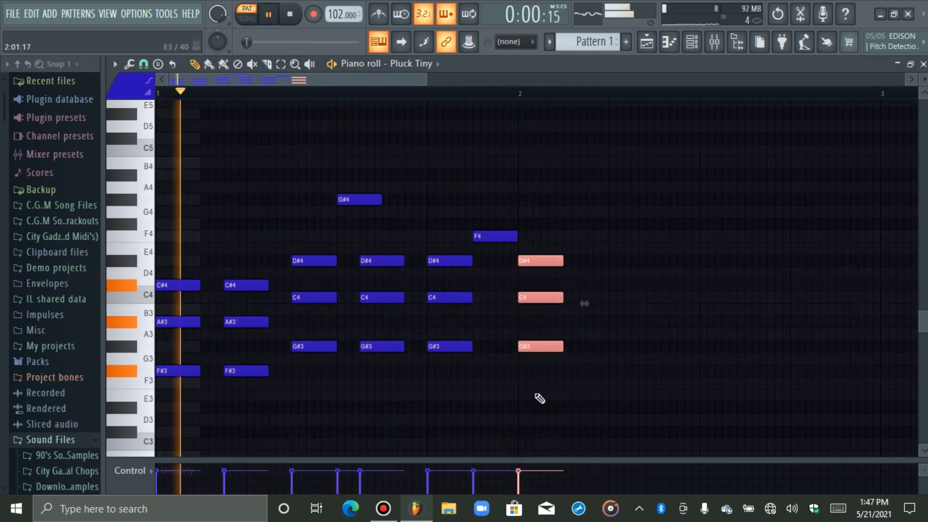
Raise the bar 2 chord two semitones, and lower its middle note one semitone to C#4
{"action": "key", "text": "shift+Up"}
{"action": "key", "text": "shift+Up"}
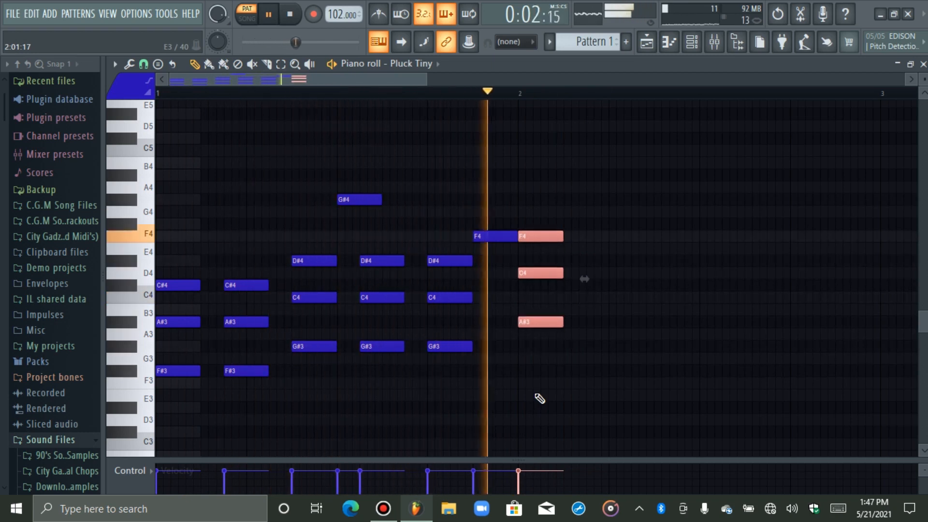
{"action": "left_click", "coordinate": [539, 276], "text": "ctrl"}
{"action": "key", "text": "shift+Down"}
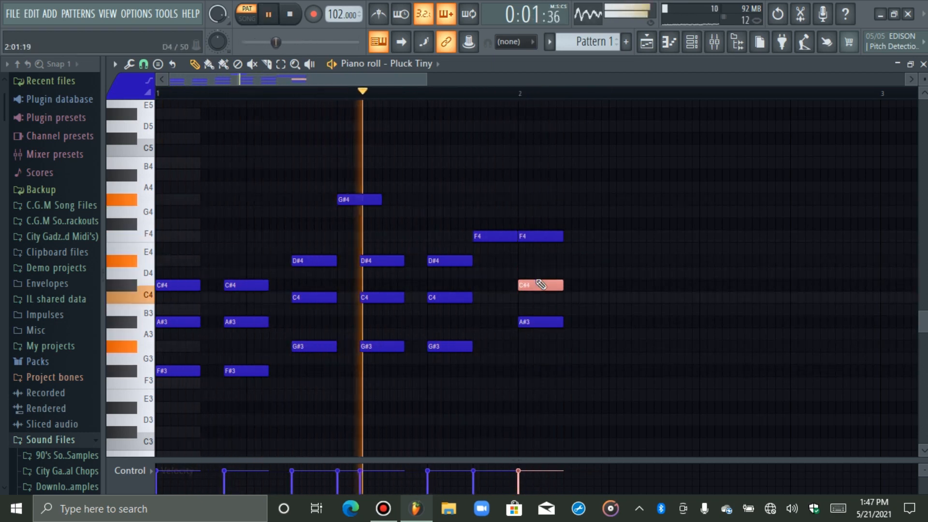
Duplicate the A#3–C#4–F4 chord three times across bar 2, keeping the same short gap between hits
{"action": "left_click_drag", "start_coordinate": [564, 215], "coordinate": [542, 372]}
{"action": "key", "text": "ctrl+b"}
{"action": "left_click_drag", "start_coordinate": [588, 236], "coordinate": [609, 237]}
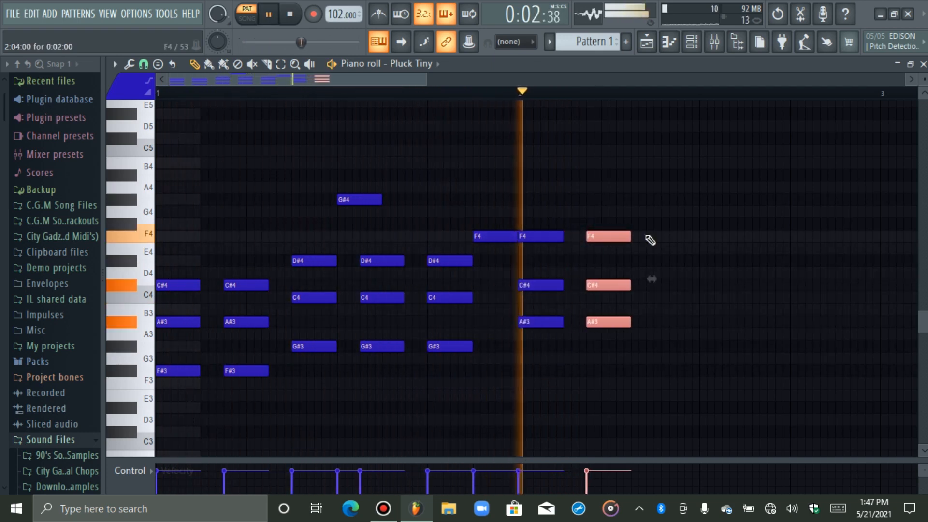
{"action": "key", "text": "space"}
{"action": "left_click_drag", "start_coordinate": [648, 321], "coordinate": [746, 321]}
{"action": "key", "text": "ctrl+b"}
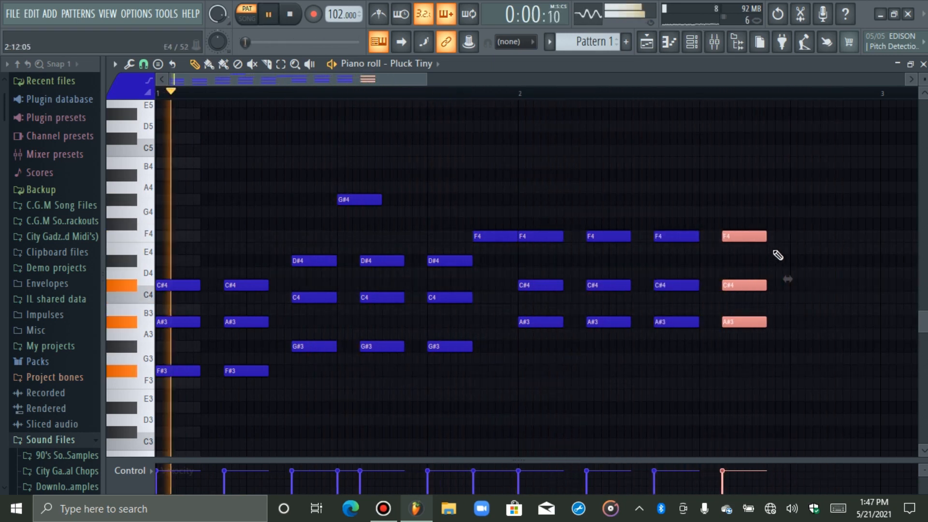
Add D#4 and G#4 melody notes right after the first and third chords of bar 2, plus a fifth A#3–C#4–F4 chord
{"action": "left_click", "coordinate": [566, 260]}
{"action": "left_click", "coordinate": [701, 200]}
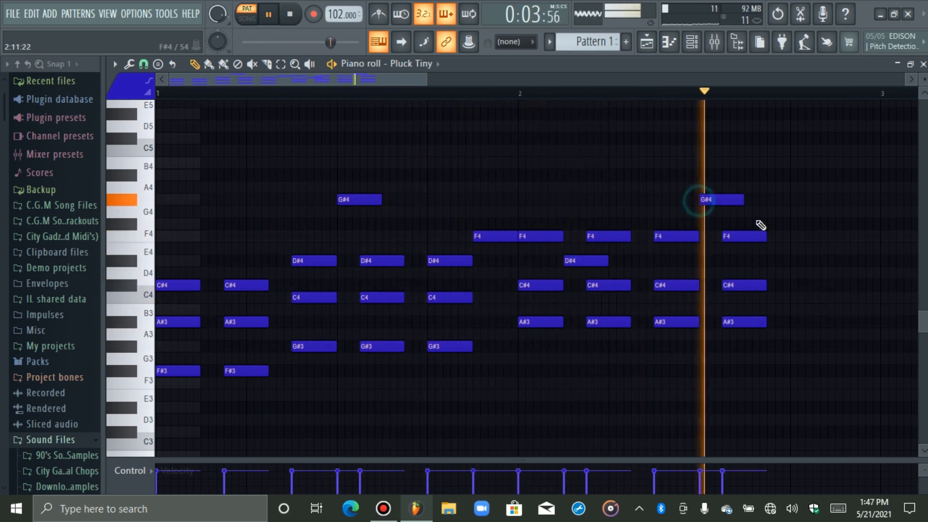
{"action": "left_click", "coordinate": [792, 236]}
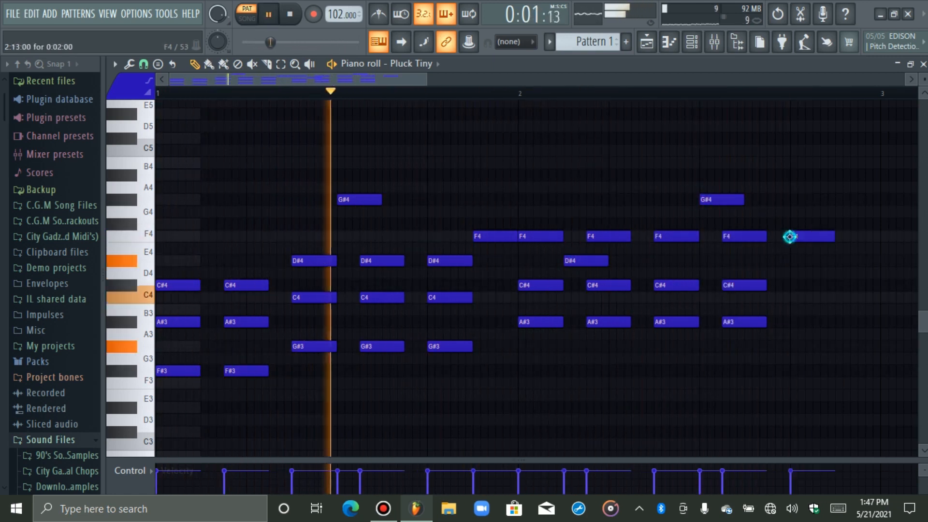
{"action": "left_click", "coordinate": [791, 285]}
{"action": "left_click", "coordinate": [792, 321]}
Add a D#4 note right after bar 2's fourth chord and an F4 note at the bar's end, then stop playback
{"action": "left_click", "coordinate": [769, 260]}
{"action": "left_click", "coordinate": [838, 213]}
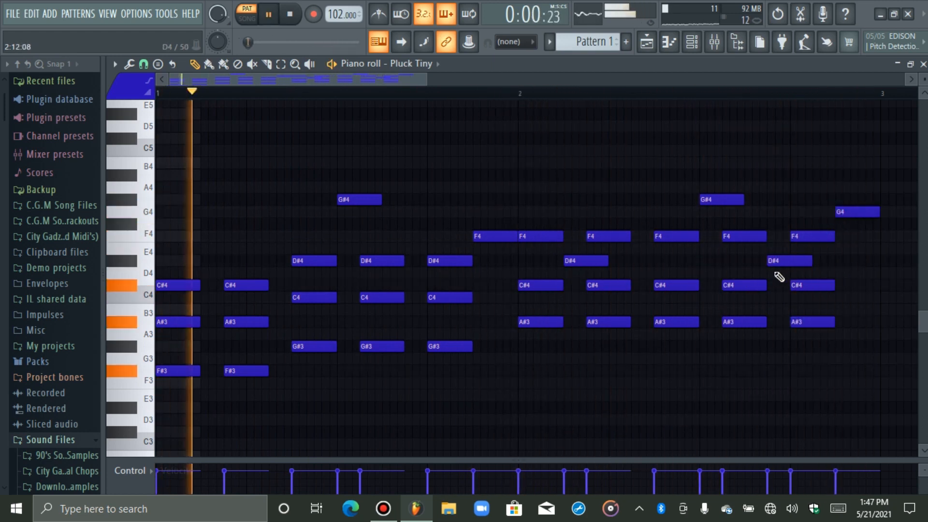
{"action": "left_click_drag", "start_coordinate": [849, 213], "coordinate": [852, 236]}
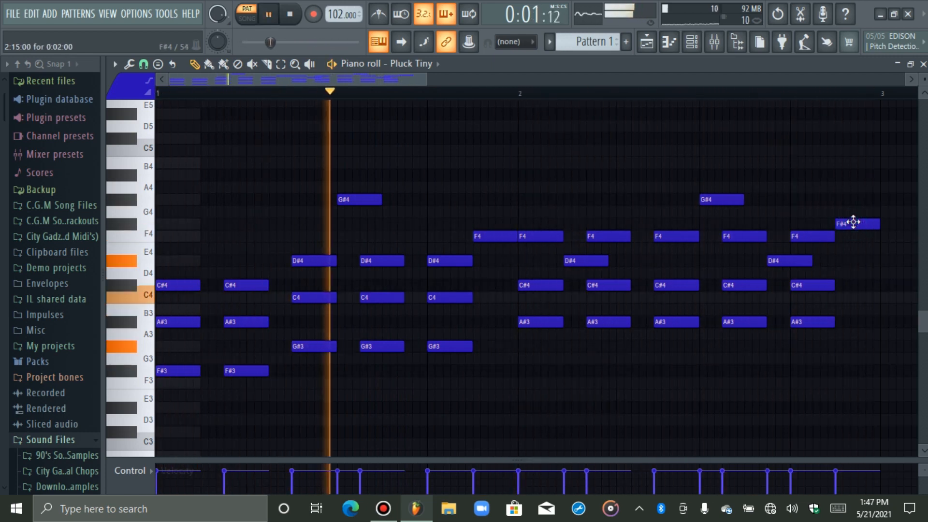
{"action": "left_click_drag", "start_coordinate": [853, 222], "coordinate": [851, 237]}
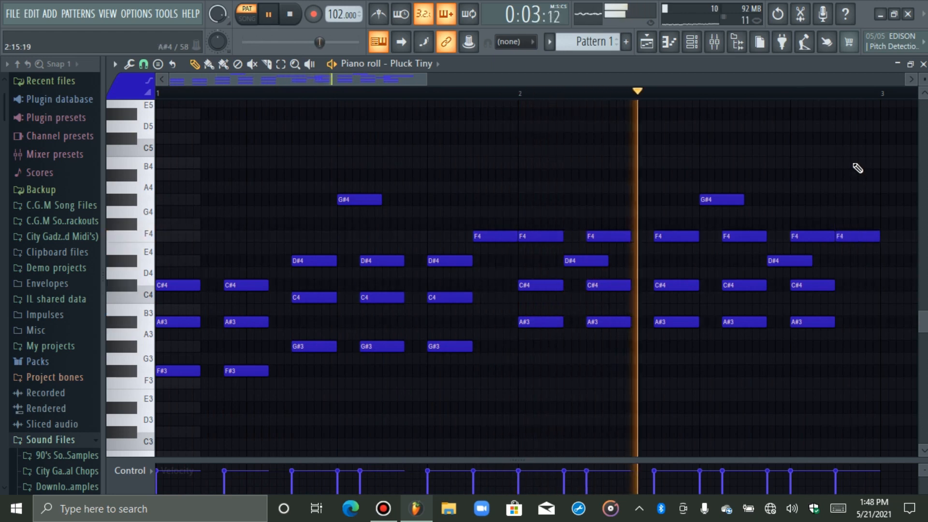
{"action": "key", "text": "space"}
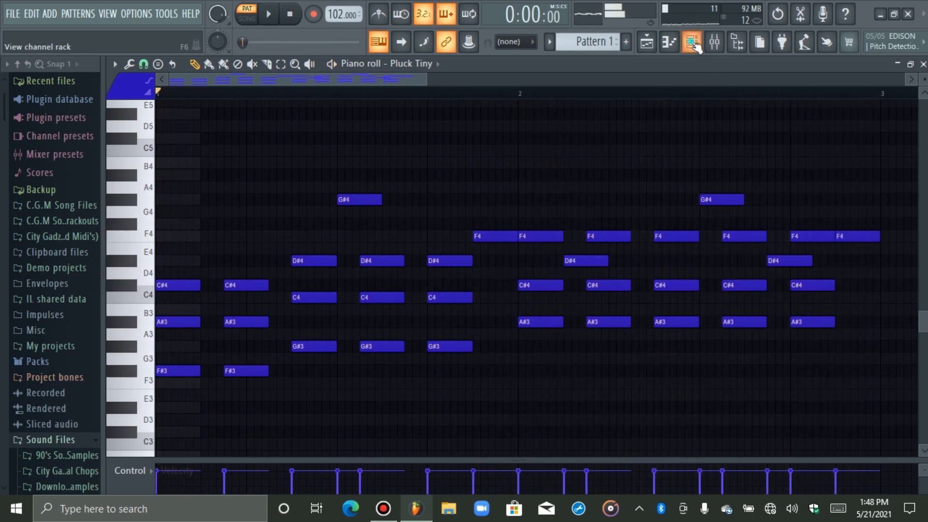
Set the Pluck Tiny channel's root note to A#4 and return to the piano roll
{"action": "left_click", "coordinate": [692, 42]}
{"action": "left_click", "coordinate": [290, 125]}
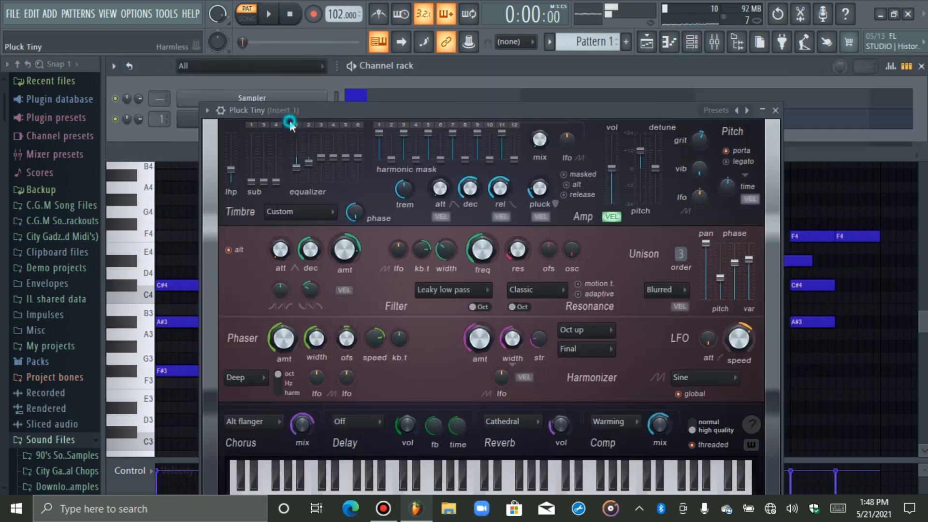
{"action": "left_click", "coordinate": [207, 110]}
{"action": "left_click", "coordinate": [247, 136]}
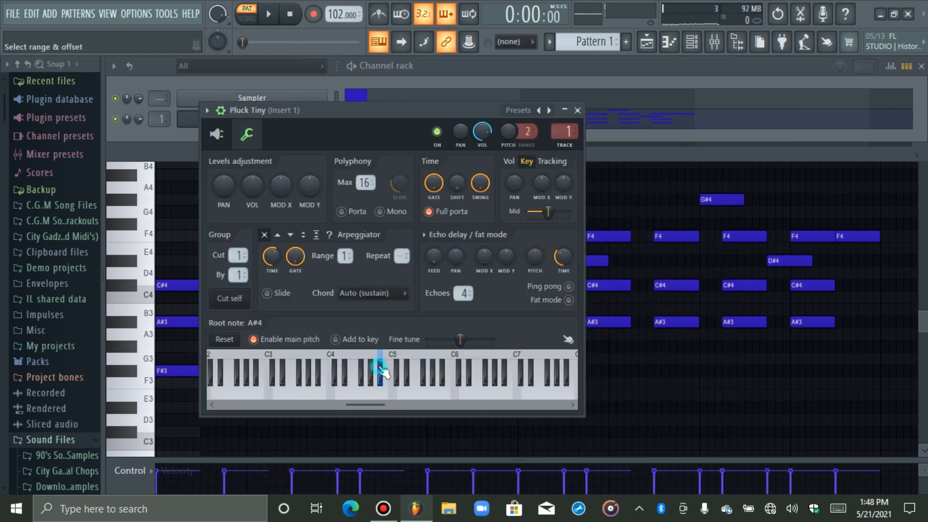
{"action": "left_click", "coordinate": [669, 42]}
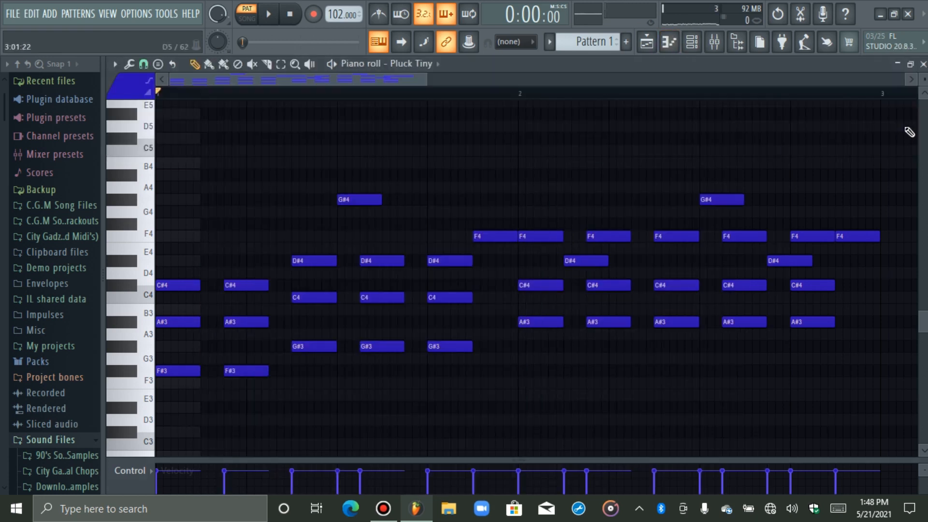
Play the pattern and add an A#4 melody note directly after the G#4 in bar 2
{"action": "left_click_drag", "start_coordinate": [923, 80], "coordinate": [923, 70]}
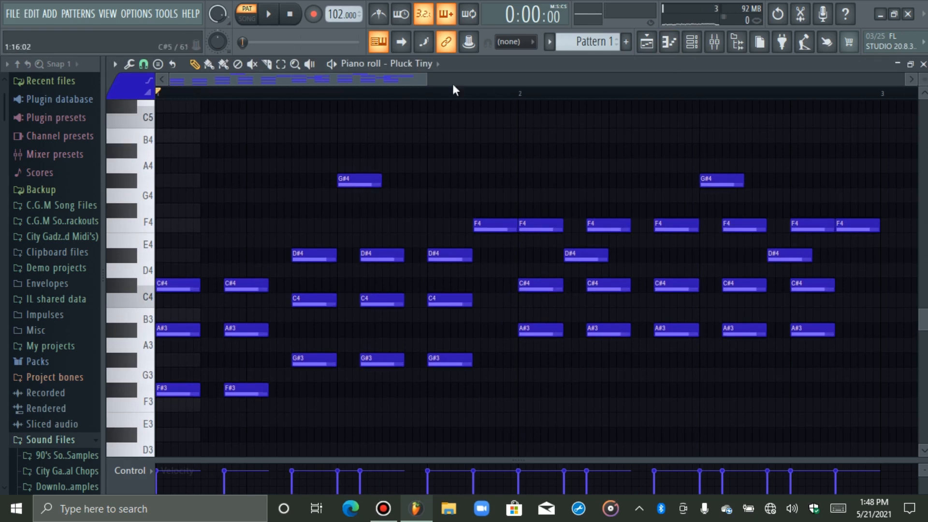
{"action": "mouse_move", "coordinate": [425, 76]}
{"action": "left_mouse_down"}
{"action": "mouse_move", "coordinate": [544, 103]}
{"action": "mouse_move", "coordinate": [491, 105]}
{"action": "mouse_move", "coordinate": [499, 118]}
{"action": "left_mouse_up"}
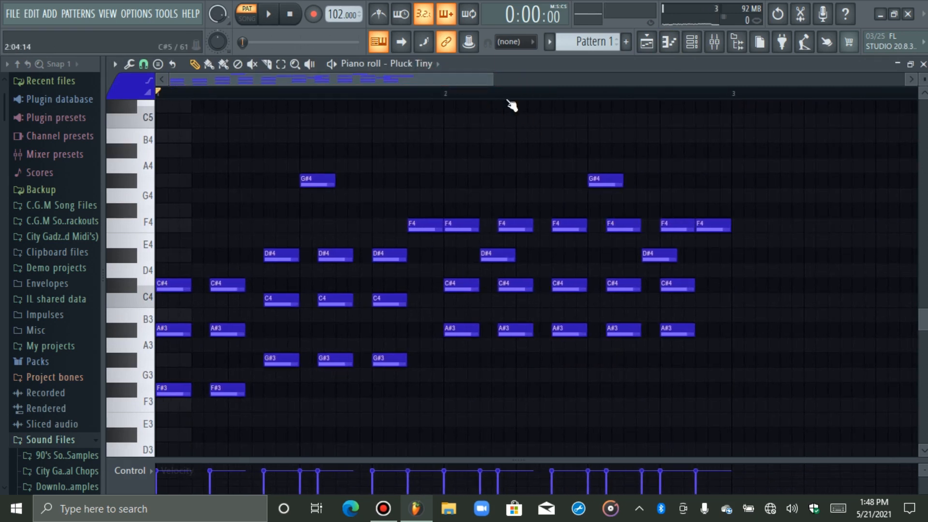
{"action": "left_click_drag", "start_coordinate": [491, 82], "coordinate": [465, 84]}
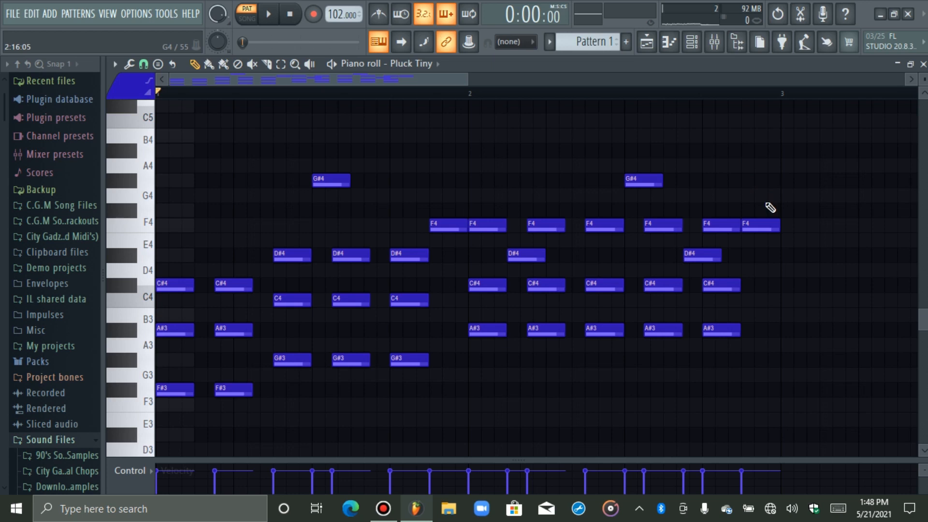
{"action": "key", "text": "space"}
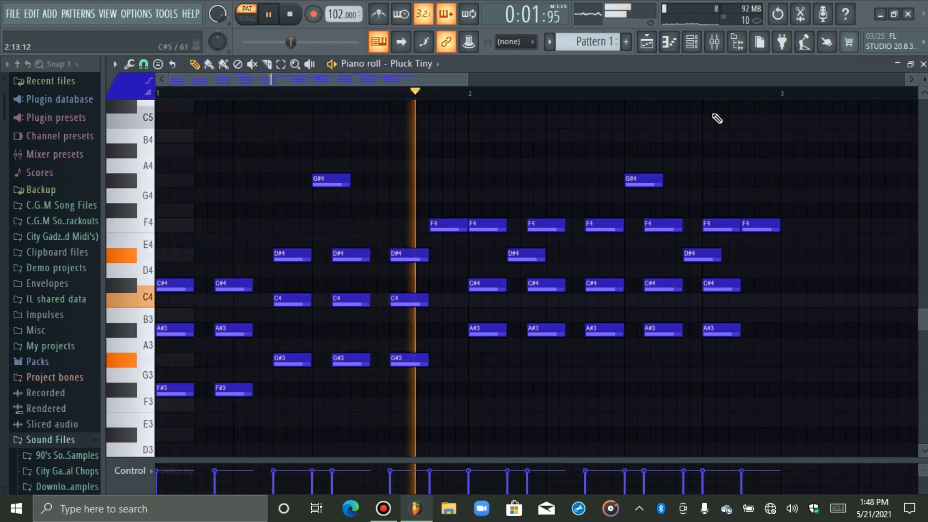
{"action": "left_click", "coordinate": [667, 150]}
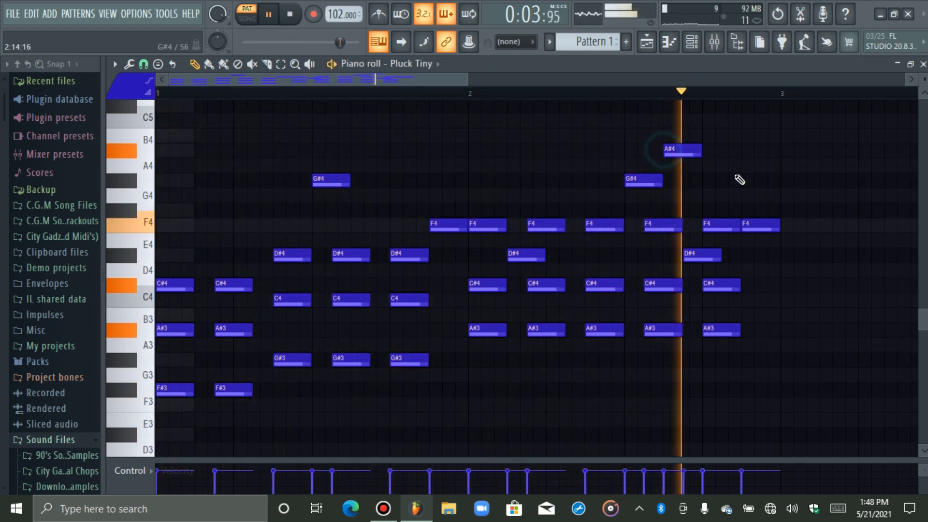
Add a very short F4 note just before the second chord of bar 2 and play the pattern
{"action": "key", "text": "space"}
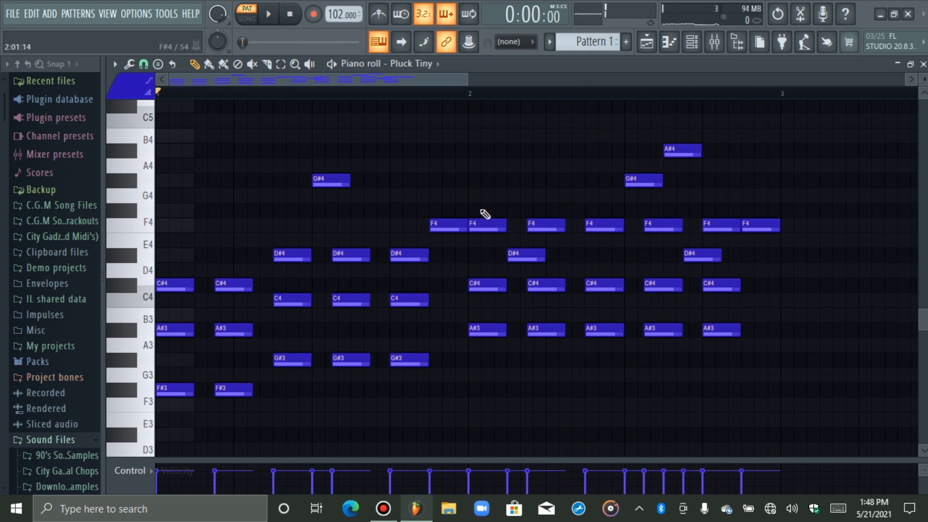
{"action": "left_click_drag", "start_coordinate": [467, 78], "coordinate": [412, 77]}
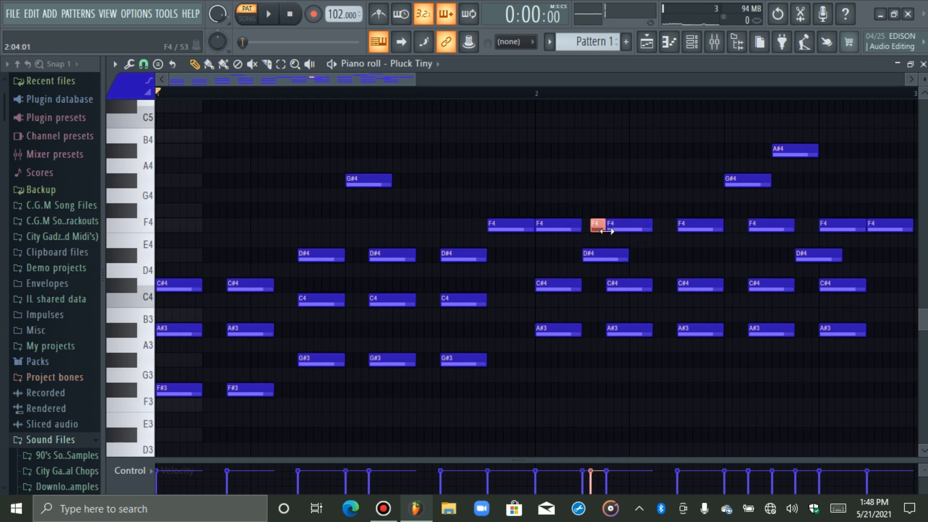
{"action": "key", "text": "space"}
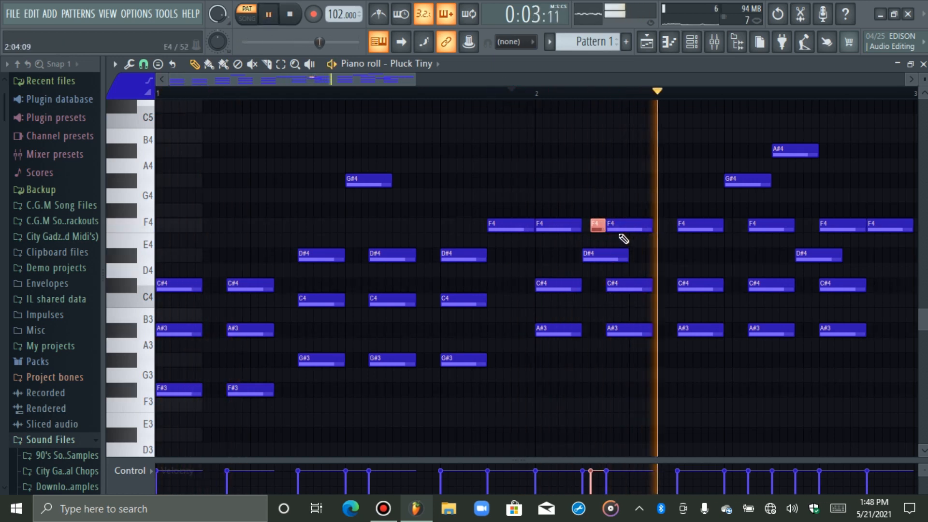
{"action": "key", "text": "space"}
{"action": "key", "text": "space"}
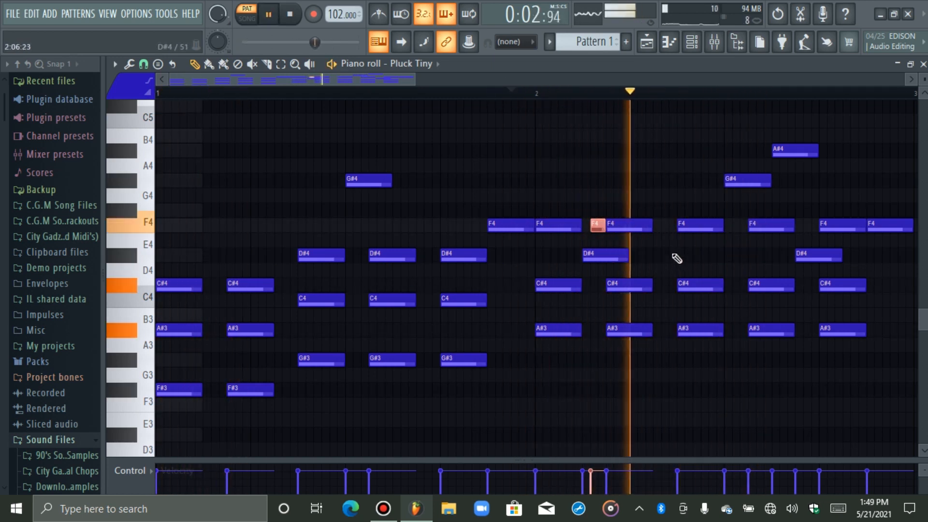
Add a short D#4 note right after bar 2's second chord, extend it up to the third chord, and check it in playback
{"action": "key", "text": "space"}
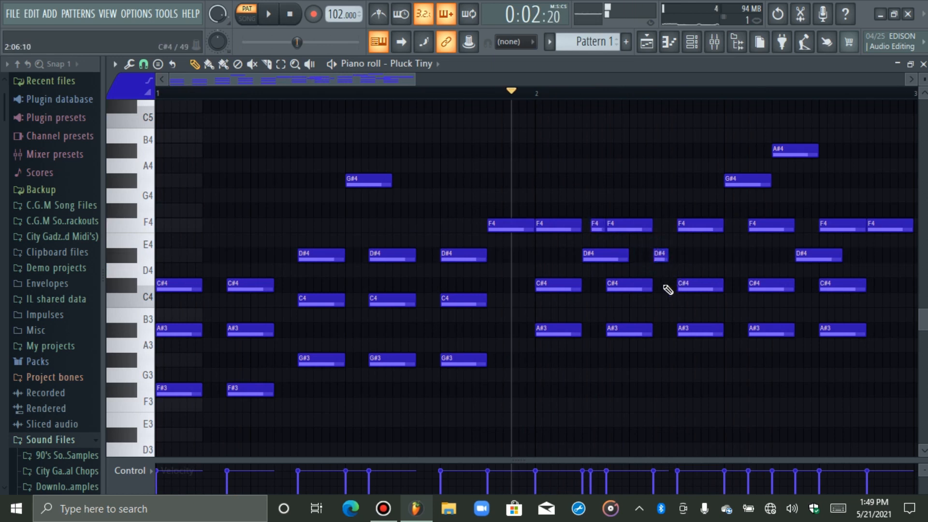
{"action": "key", "text": "space"}
{"action": "right_click", "coordinate": [669, 284]}
{"action": "key", "text": "space"}
{"action": "key", "text": "space"}
{"action": "left_click_drag", "start_coordinate": [667, 256], "coordinate": [676, 256]}
{"action": "key", "text": "space"}
{"action": "key", "text": "space"}
{"action": "left_click", "coordinate": [295, 15]}
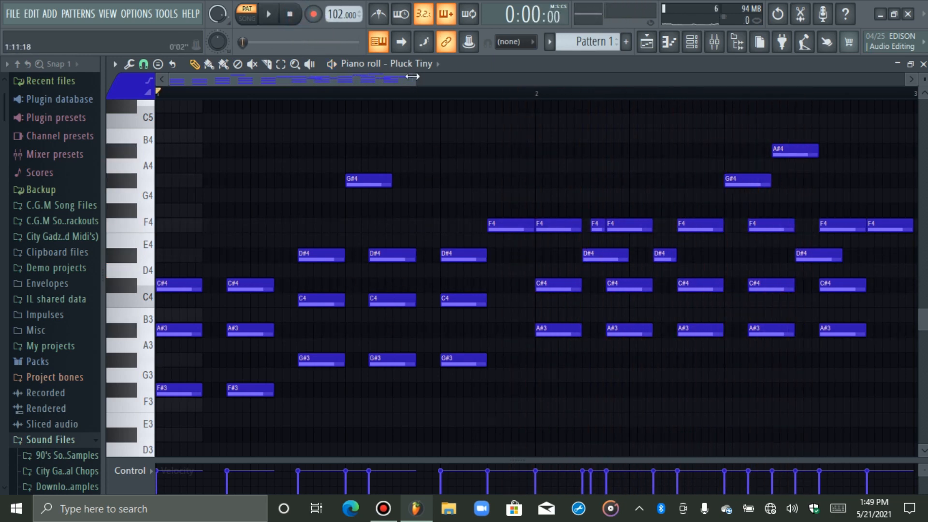
Try short D#4 and F4 passing notes after bar 1's second chord, remove both and replay
{"action": "left_click_drag", "start_coordinate": [413, 76], "coordinate": [413, 76]}
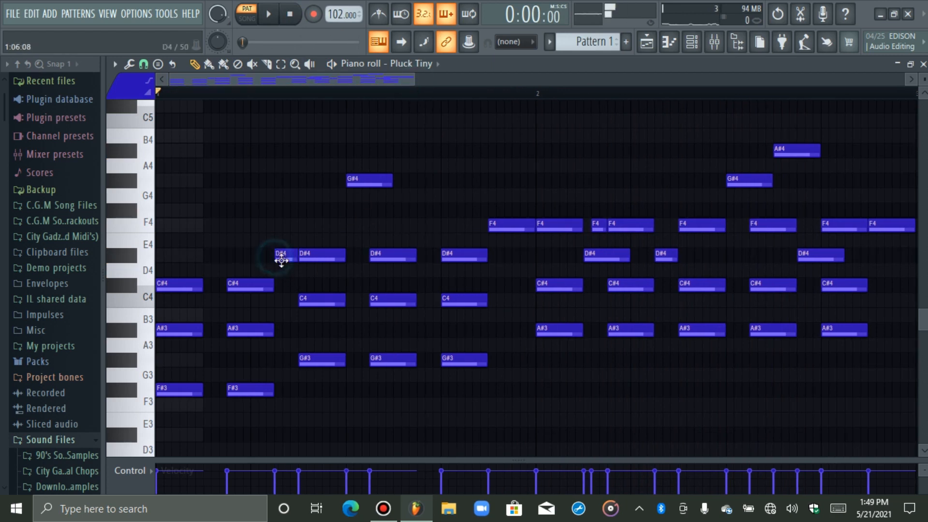
{"action": "key", "text": "space"}
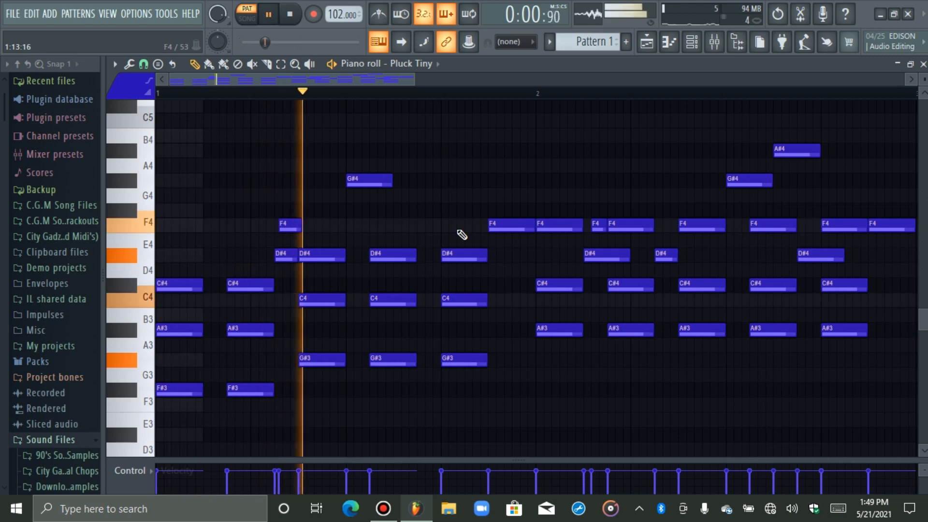
{"action": "key", "text": "space"}
{"action": "right_click", "coordinate": [290, 224]}
{"action": "key", "text": "space"}
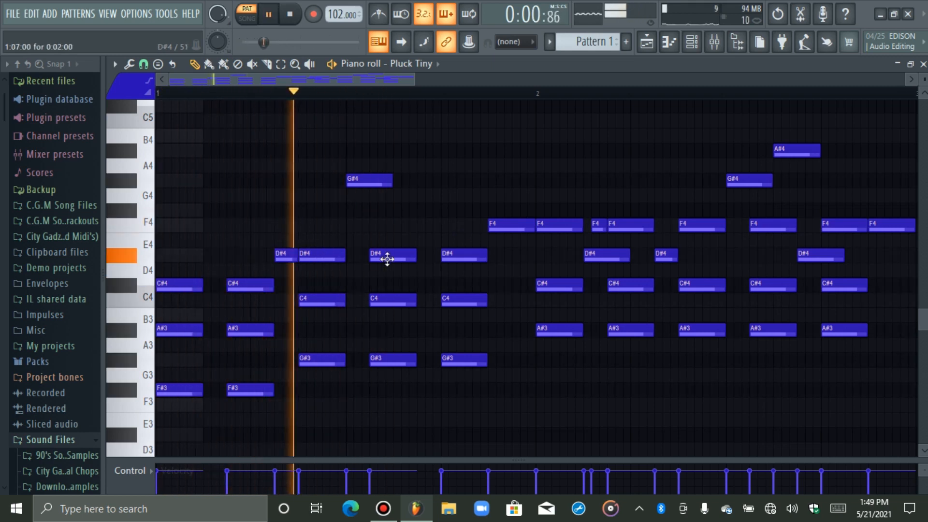
{"action": "key", "text": "space"}
{"action": "right_click", "coordinate": [283, 249]}
{"action": "key", "text": "space"}
Try a short C4 passing note after bar 1's second chord, audition it and delete it
{"action": "left_click", "coordinate": [276, 302]}
{"action": "key", "text": "space"}
{"action": "key", "text": "space"}
{"action": "key", "text": "space"}
{"action": "right_click", "coordinate": [280, 303]}
{"action": "key", "text": "space"}
Add a short A#3 note after bar 1's second chord and a short G#3 note after its third chord
{"action": "left_click", "coordinate": [289, 330]}
{"action": "left_click_drag", "start_coordinate": [289, 330], "coordinate": [283, 327]}
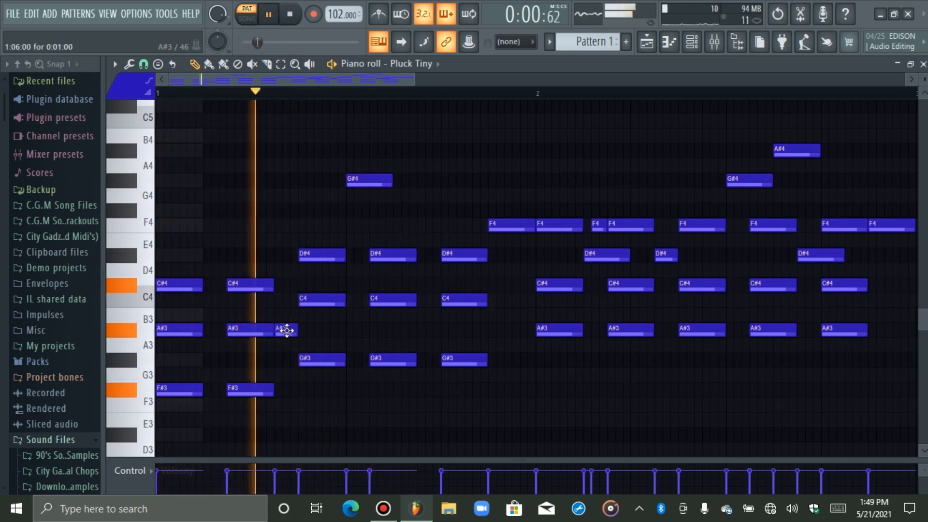
{"action": "key", "text": "space"}
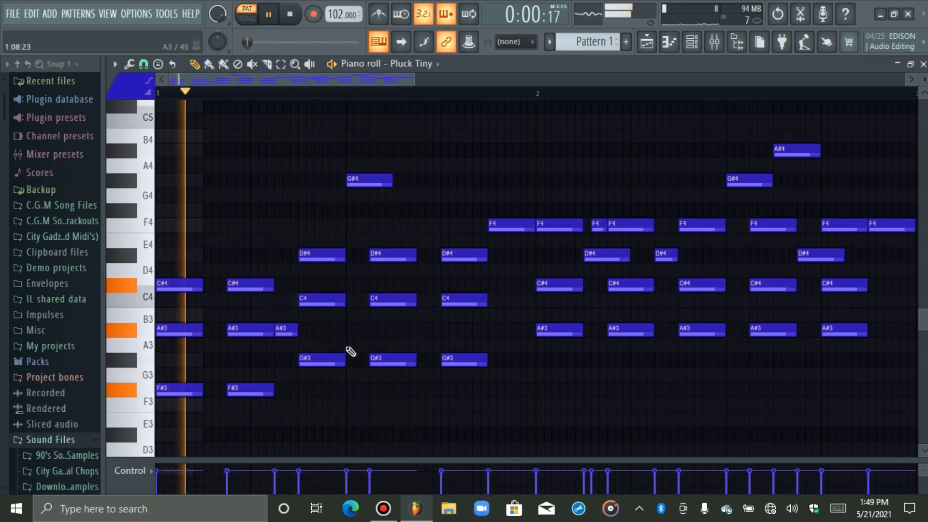
{"action": "left_click", "coordinate": [352, 361]}
Add short F#3 and F3 notes in sequence after bar 1's last chord and play the pattern
{"action": "key", "text": "space"}
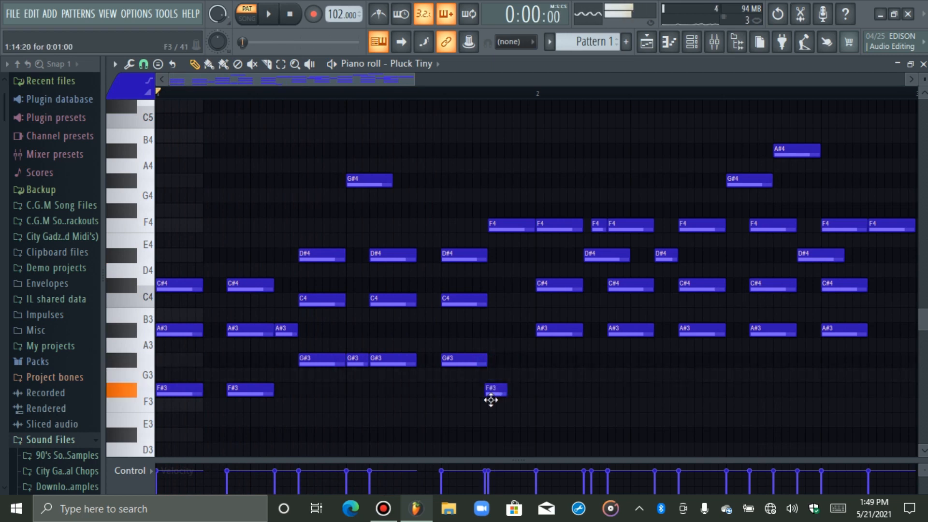
{"action": "key", "text": "space"}
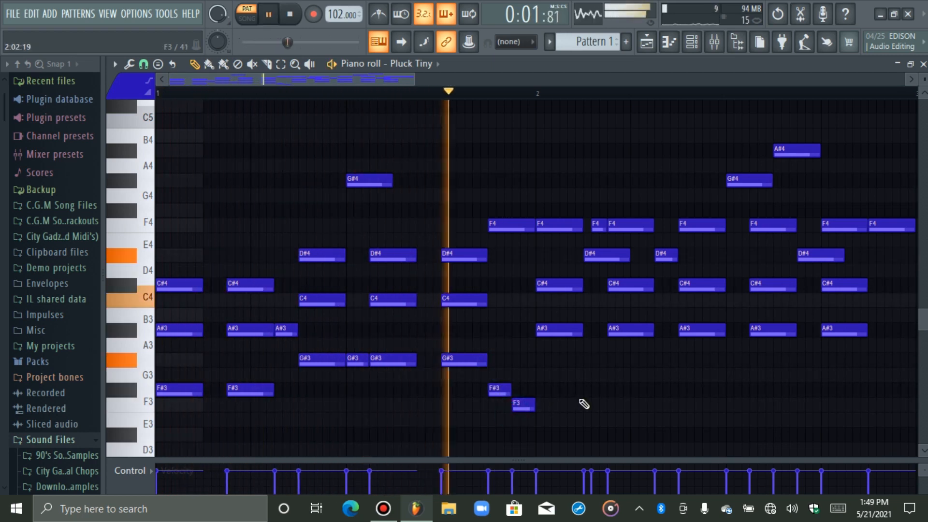
{"action": "key", "text": "space"}
Transpose all notes in the pattern up five semitones and play the result
{"action": "key", "text": "shift+Up"}
{"action": "key", "text": "shift+Up"}
{"action": "key", "text": "shift+Up"}
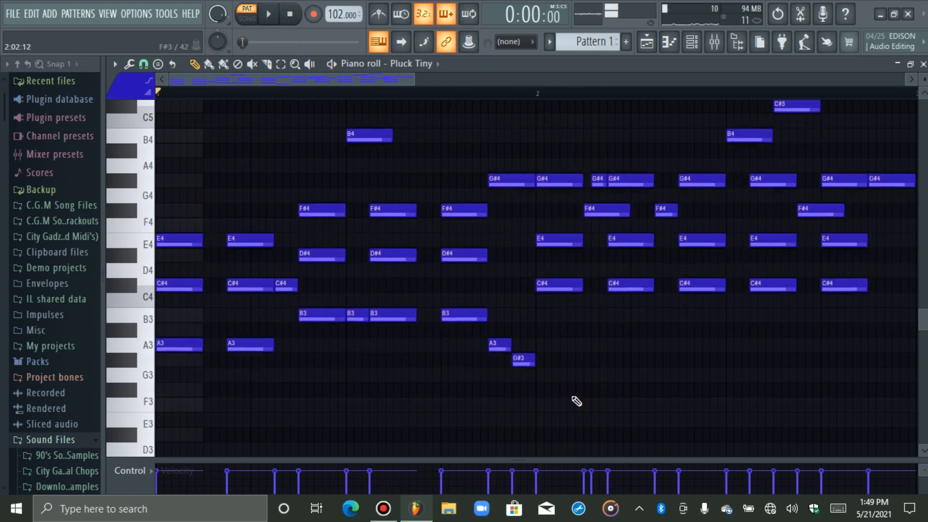
{"action": "key", "text": "shift+Up"}
{"action": "key", "text": "shift+Up"}
{"action": "key", "text": "space"}
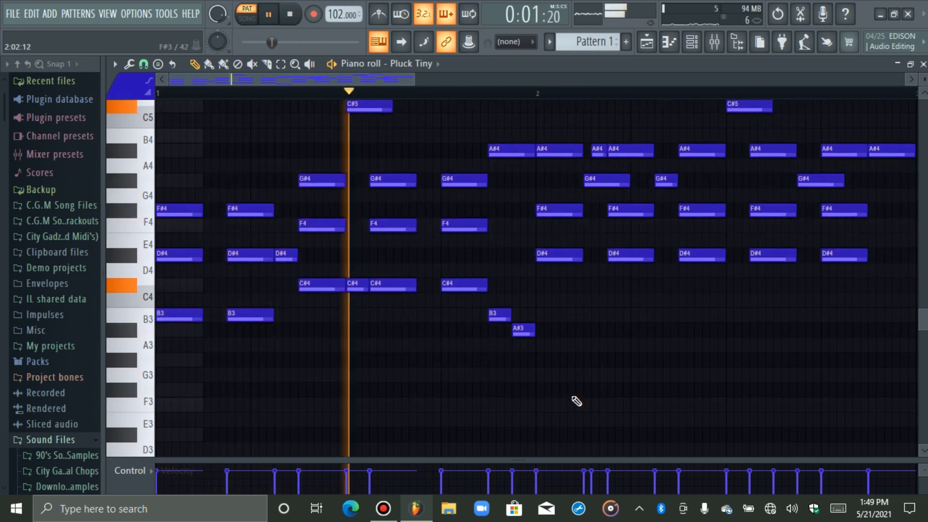
Add short F4 and D#4 notes in sequence after bar 2's last chord
{"action": "scroll", "coordinate": [670, 386], "scroll_direction": "up", "scroll_amount": 3}
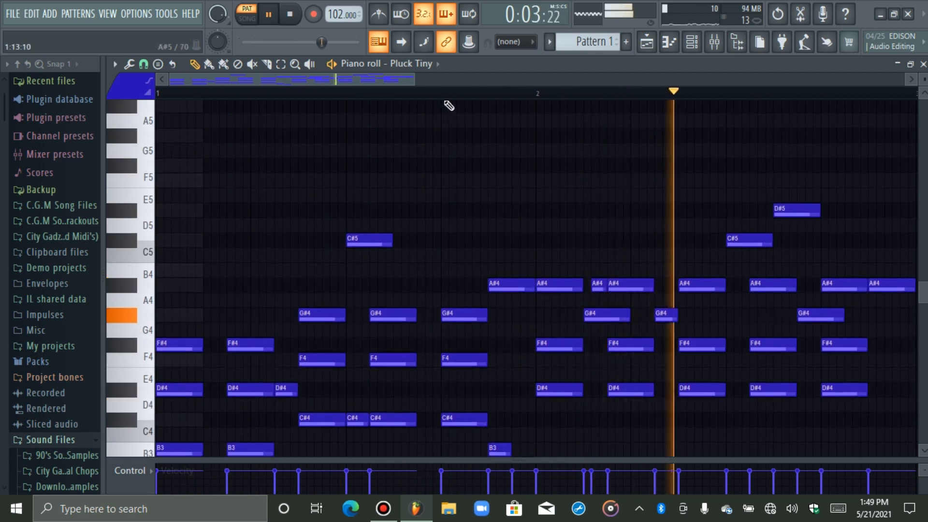
{"action": "scroll", "coordinate": [729, 230], "scroll_direction": "down", "scroll_amount": 3}
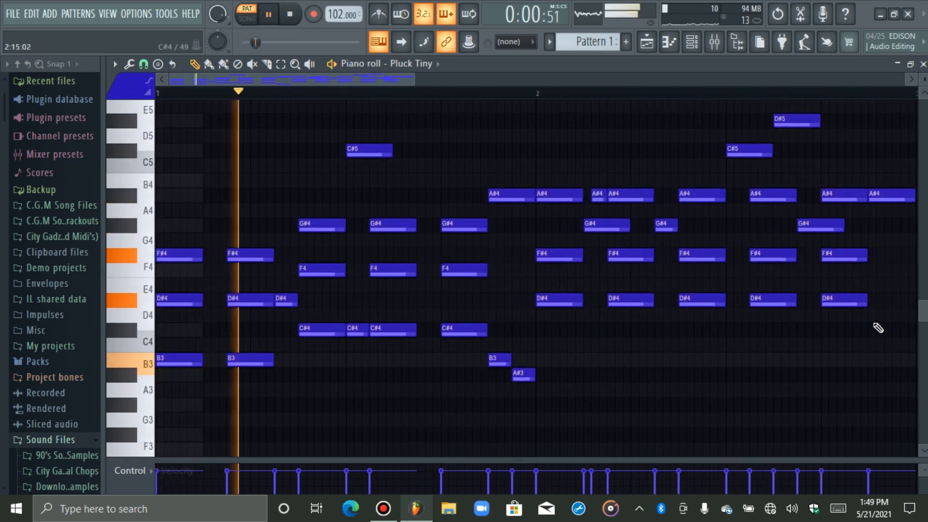
{"action": "left_click", "coordinate": [871, 269]}
{"action": "left_click", "coordinate": [894, 300]}
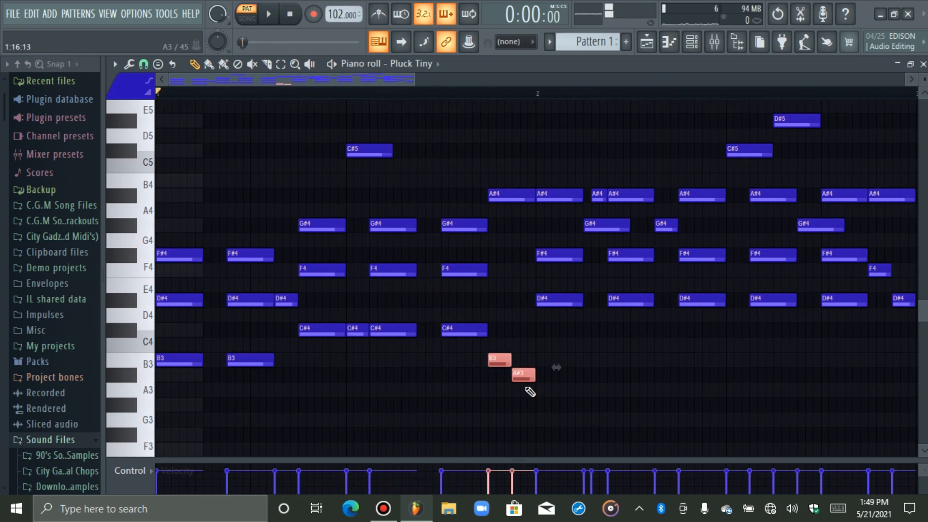
Raise the two short low notes at the end of bar 1 to C#4 and D#4
{"action": "left_click_drag", "start_coordinate": [524, 345], "coordinate": [532, 360]}
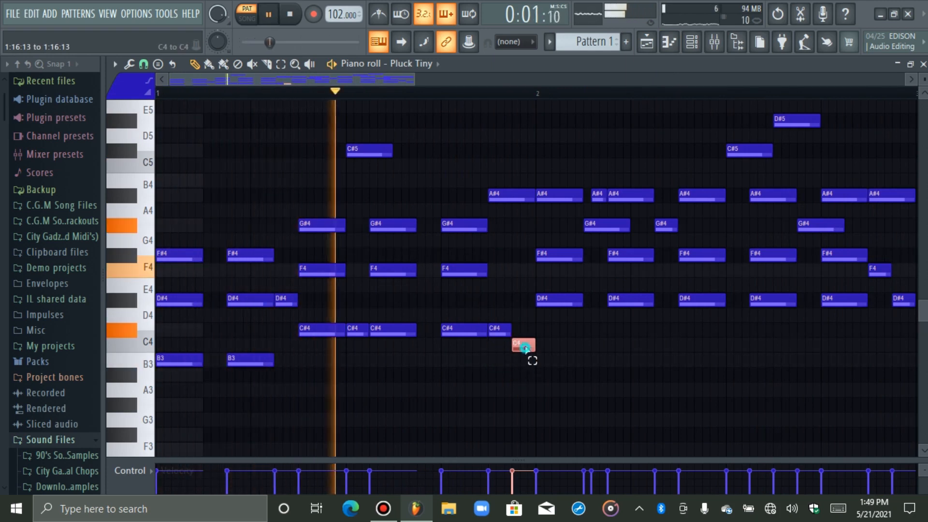
{"action": "key", "text": "shift+Down"}
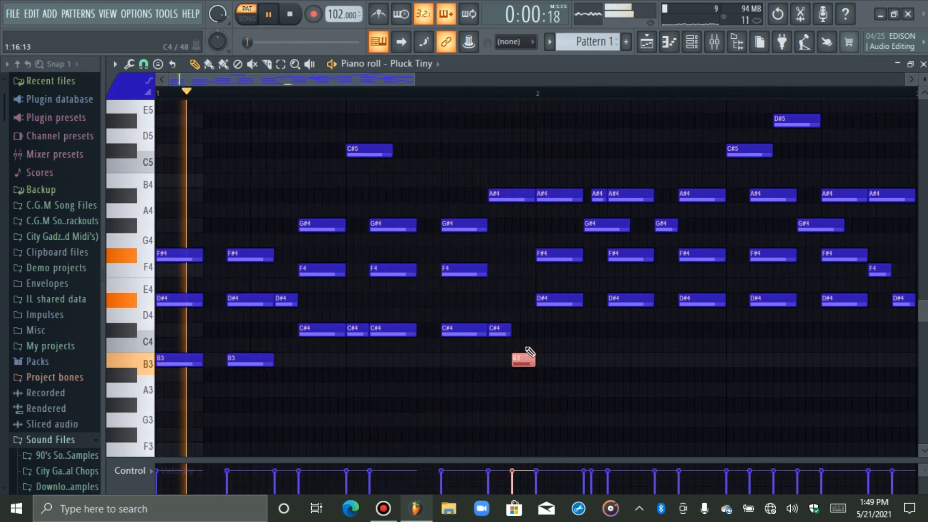
{"action": "key", "text": "shift+Up"}
{"action": "key", "text": "shift+Up"}
{"action": "key", "text": "shift+Up"}
{"action": "key", "text": "shift+Up"}
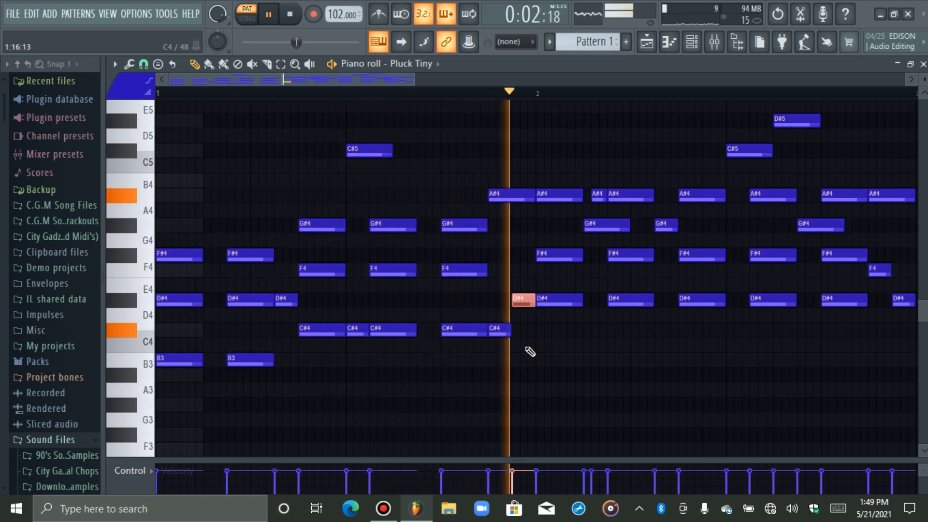
{"action": "left_click", "coordinate": [715, 378]}
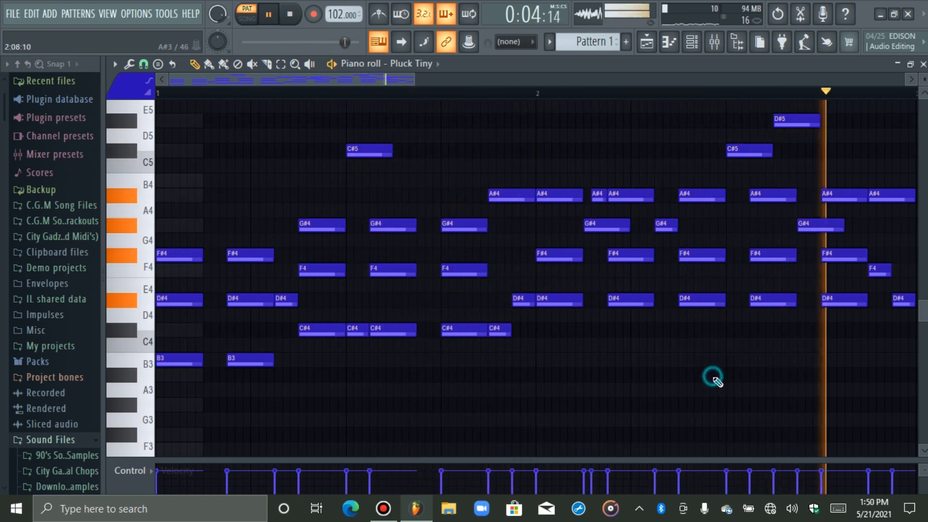
Stop playback, set the Pluck Tiny channel's root note to C#5 and return to the piano roll
{"action": "key", "text": "space"}
{"action": "left_click", "coordinate": [691, 43]}
{"action": "left_click", "coordinate": [272, 117]}
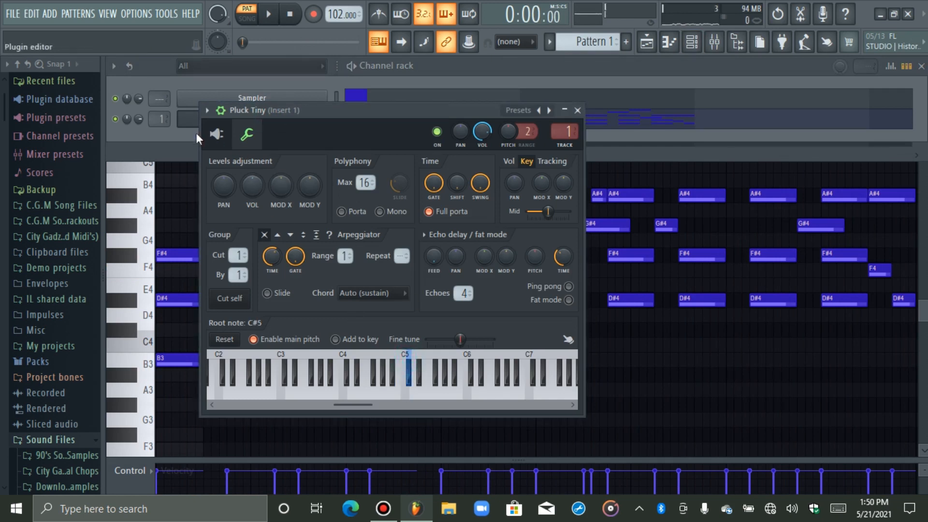
{"action": "left_click", "coordinate": [188, 124]}
{"action": "left_click", "coordinate": [670, 43]}
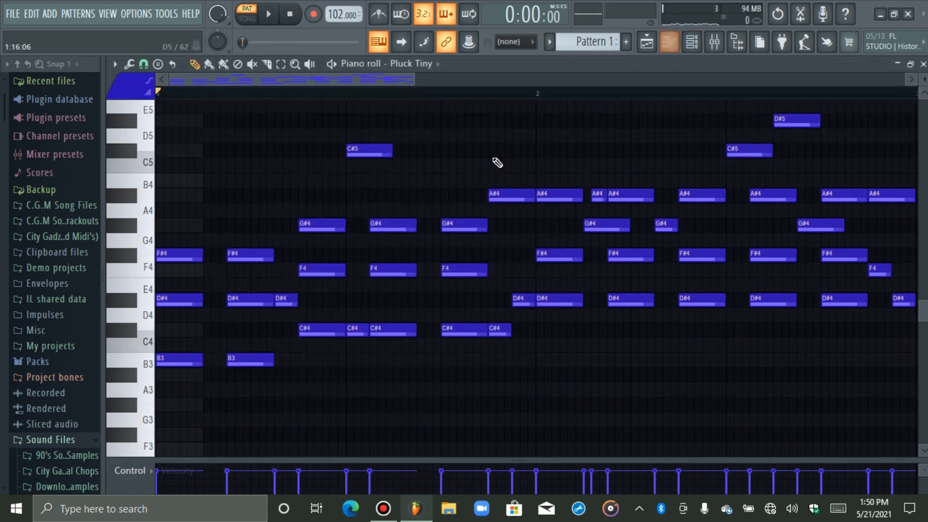
Play the two-bar pattern to check how the chords and melody sound
{"action": "scroll", "coordinate": [501, 155], "scroll_direction": "up", "scroll_amount": 3}
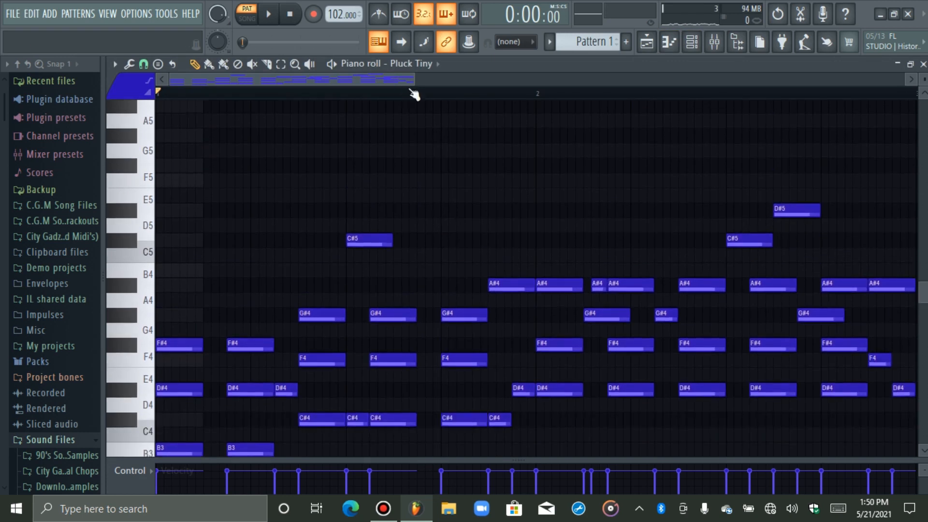
{"action": "scroll", "coordinate": [484, 177], "scroll_direction": "down", "scroll_amount": 3}
{"action": "key", "text": "space"}
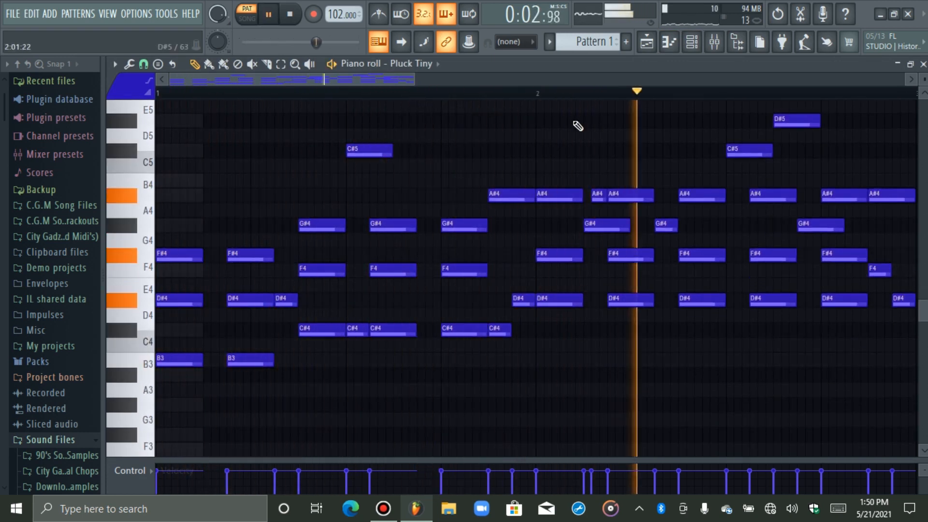
{"action": "key", "text": "space"}
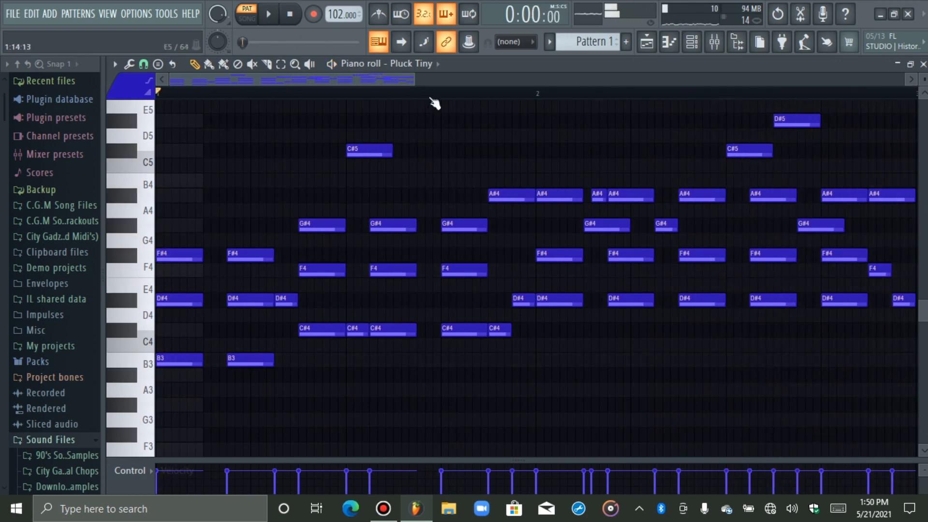
Duplicate the two-bar pattern into bars 3 and 4
{"action": "left_click_drag", "start_coordinate": [417, 79], "coordinate": [773, 80]}
{"action": "key", "text": "ctrl+b"}
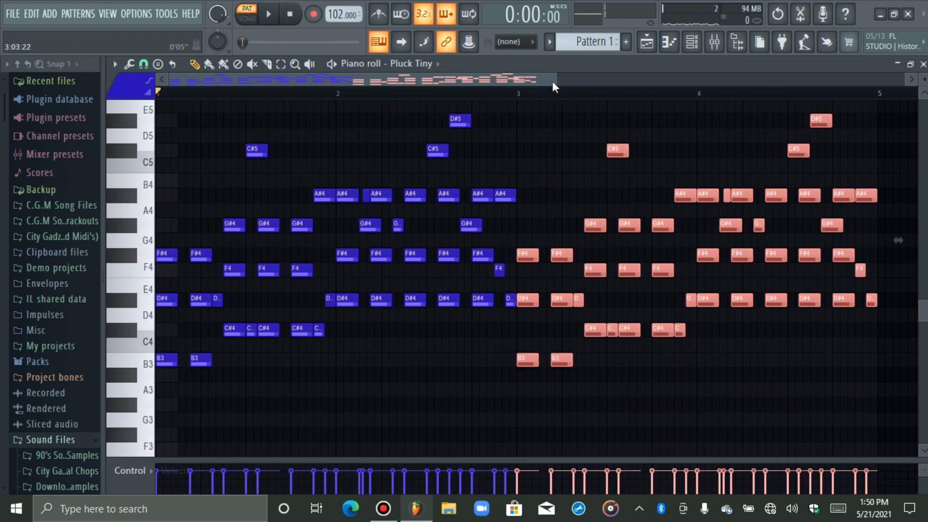
{"action": "left_click_drag", "start_coordinate": [553, 79], "coordinate": [537, 79]}
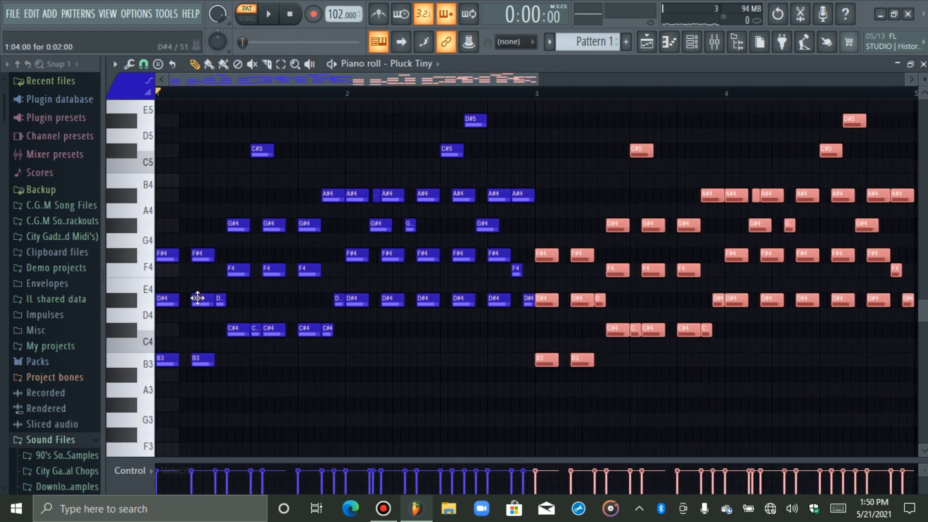
Select the middle note of every chord in bars 1 and 2 and try them an octave lower
{"action": "left_click_drag", "start_coordinate": [197, 298], "coordinate": [163, 301]}
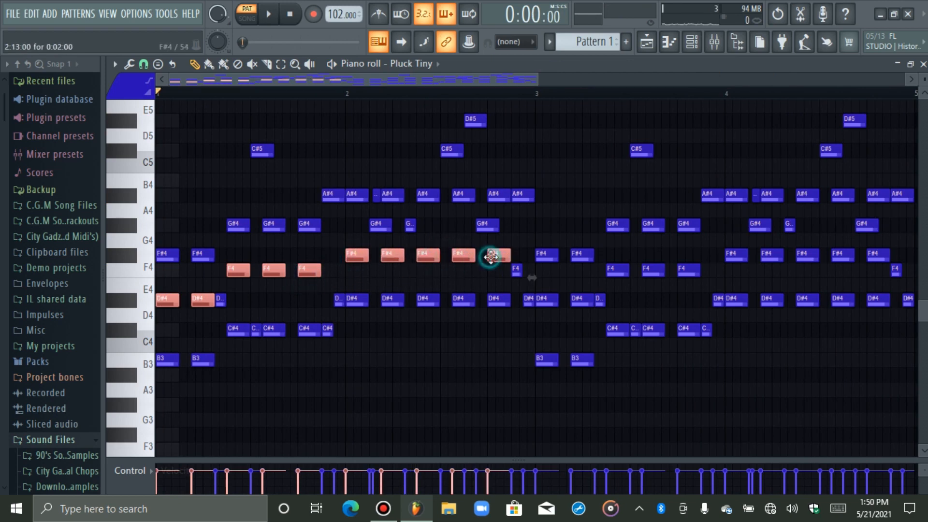
{"action": "key", "text": "ctrl+Down"}
{"action": "scroll", "coordinate": [491, 257], "scroll_direction": "down", "scroll_amount": 1}
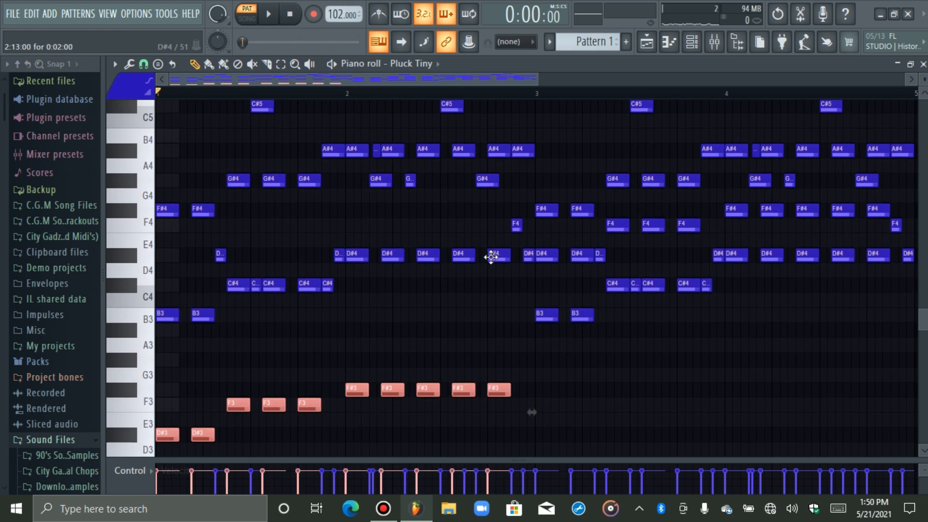
{"action": "key", "text": "space"}
{"action": "key", "text": "space"}
Audition the selected chord notes an octave above their original pitch, then return them to that pitch
{"action": "scroll", "coordinate": [495, 261], "scroll_direction": "up", "scroll_amount": 3}
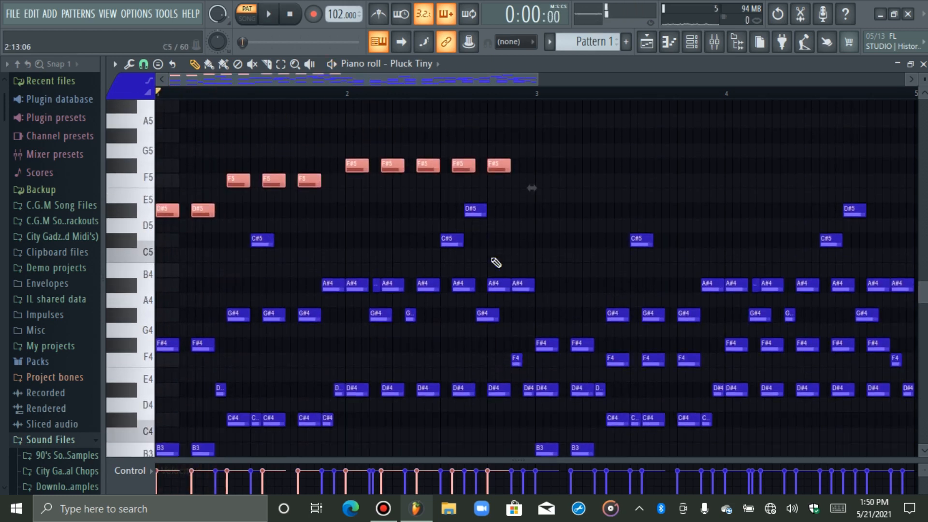
{"action": "key", "text": "space"}
{"action": "scroll", "coordinate": [496, 262], "scroll_direction": "down", "scroll_amount": 1}
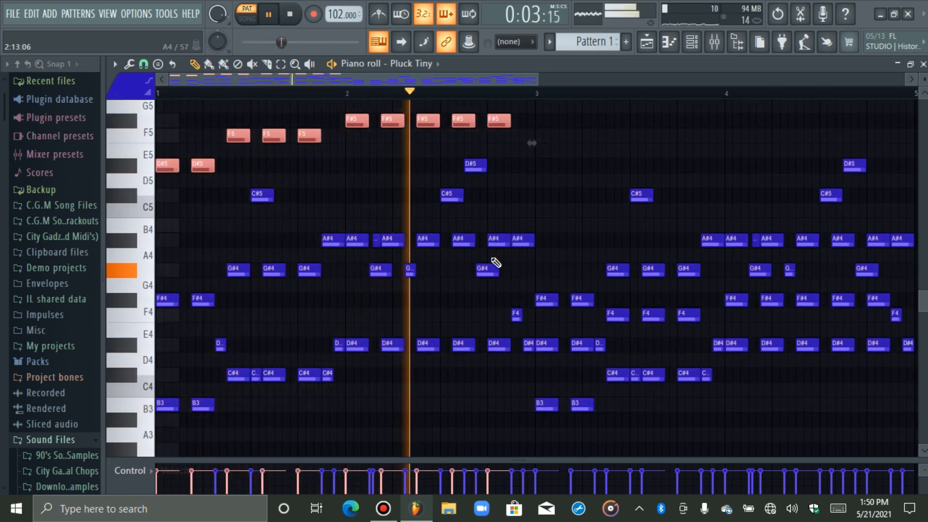
{"action": "key", "text": "space"}
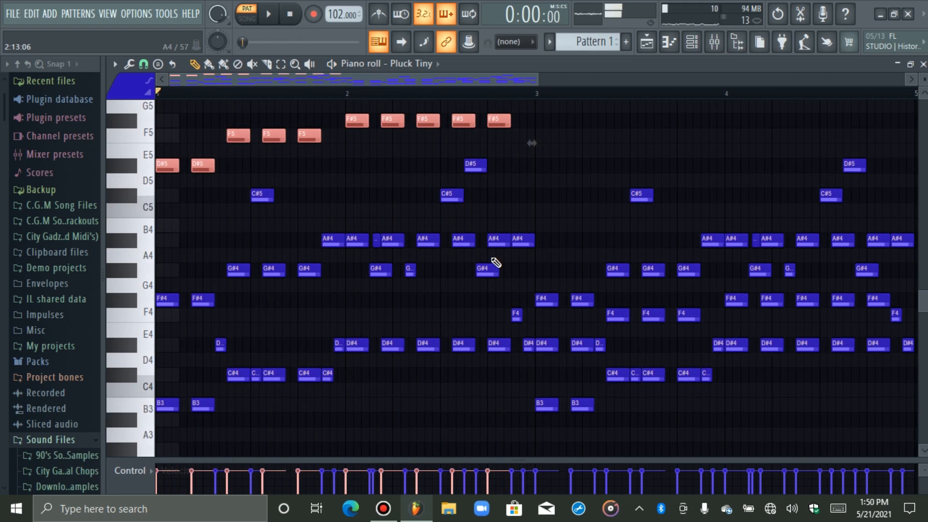
{"action": "key", "text": "ctrl+Down"}
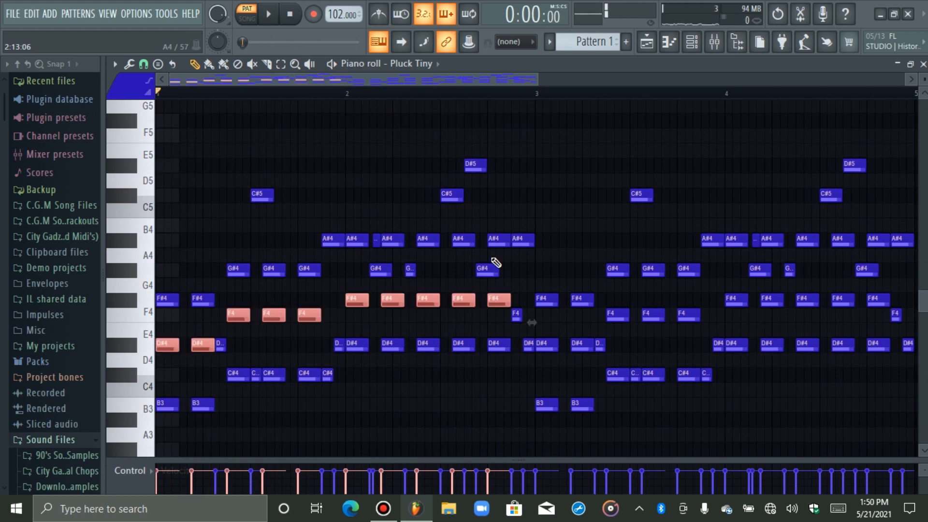
Try the top note of every chord in bars 1 and 2 an octave higher during playback, then return them to their original pitch
{"action": "left_click", "coordinate": [214, 303]}
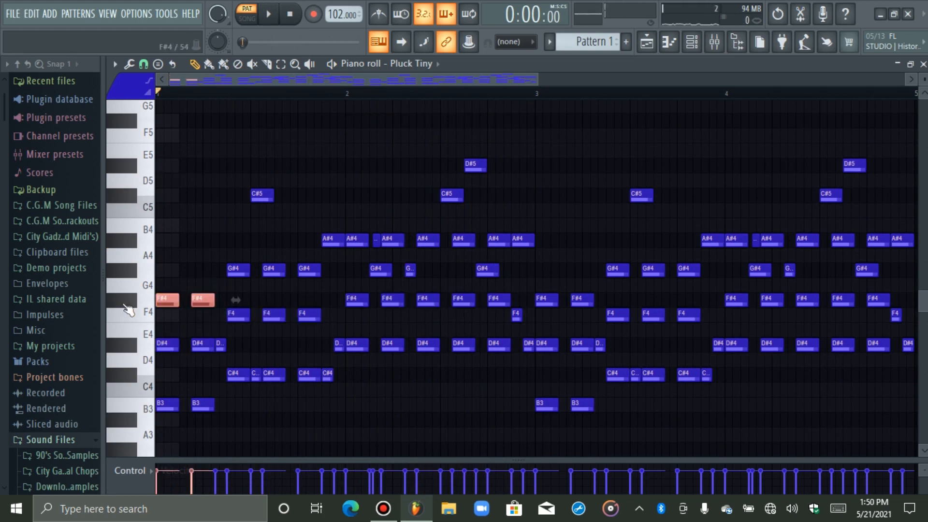
{"action": "left_click", "coordinate": [357, 240], "text": "ctrl"}
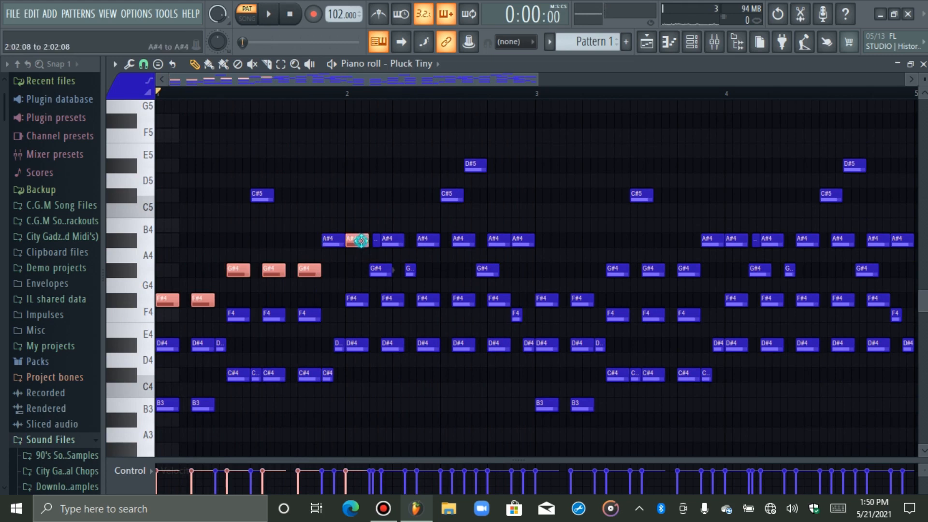
{"action": "left_click", "coordinate": [393, 240], "text": "ctrl"}
{"action": "left_click", "coordinate": [429, 242], "text": "ctrl"}
{"action": "left_click", "coordinate": [463, 241], "text": "ctrl"}
{"action": "left_click", "coordinate": [499, 241], "text": "ctrl"}
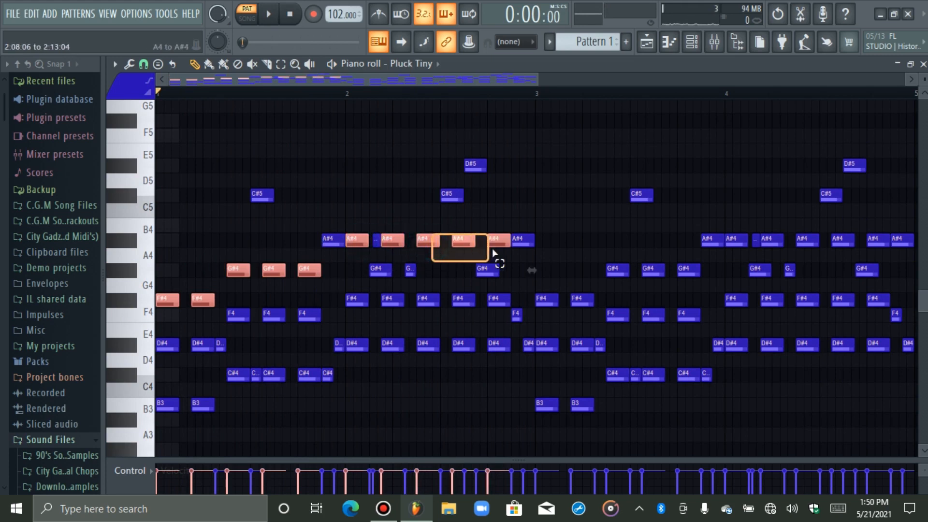
{"action": "key", "text": "ctrl+Up"}
{"action": "key", "text": "space"}
{"action": "scroll", "coordinate": [503, 254], "scroll_direction": "up", "scroll_amount": 3}
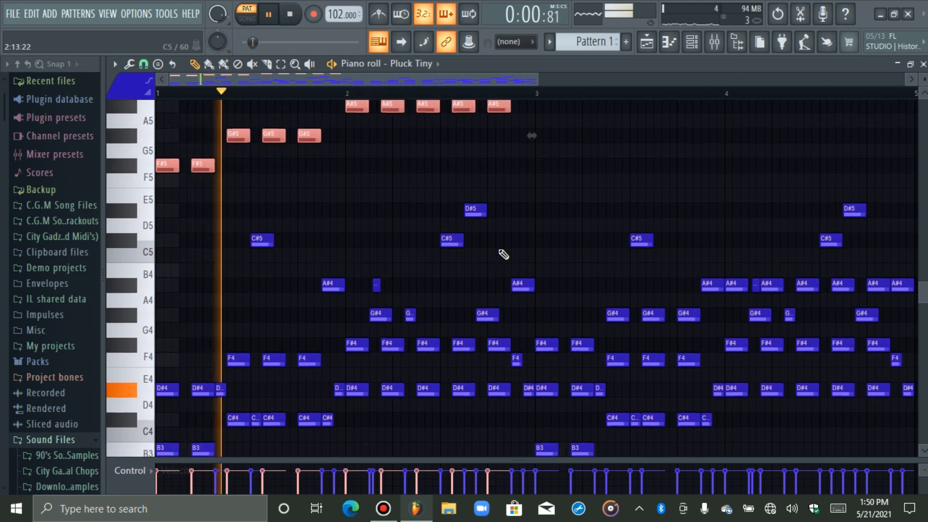
{"action": "scroll", "coordinate": [504, 254], "scroll_direction": "down", "scroll_amount": 3}
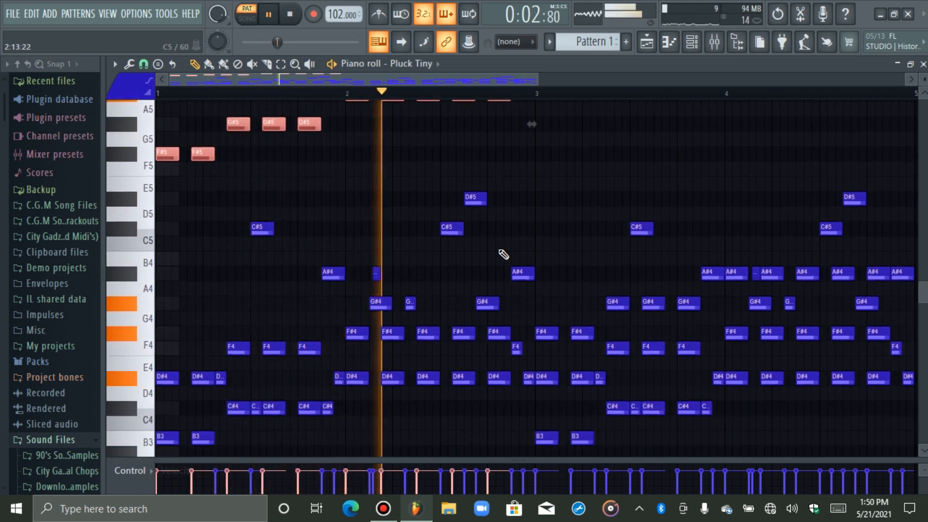
{"action": "key", "text": "space"}
{"action": "key", "text": "ctrl+Down"}
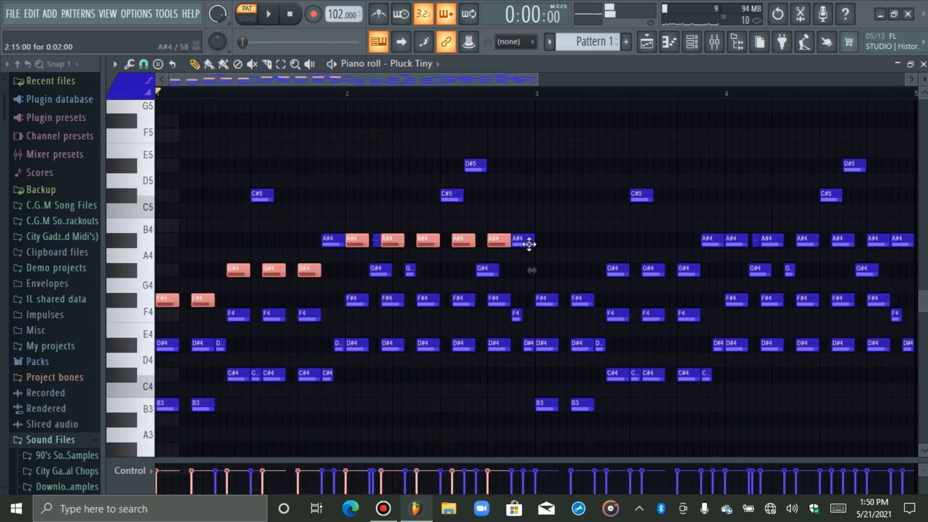
Deselect the notes, check the root note of the Pluck Tiny channel and play the four-bar pattern
{"action": "left_click", "coordinate": [658, 156]}
{"action": "left_click", "coordinate": [692, 41]}
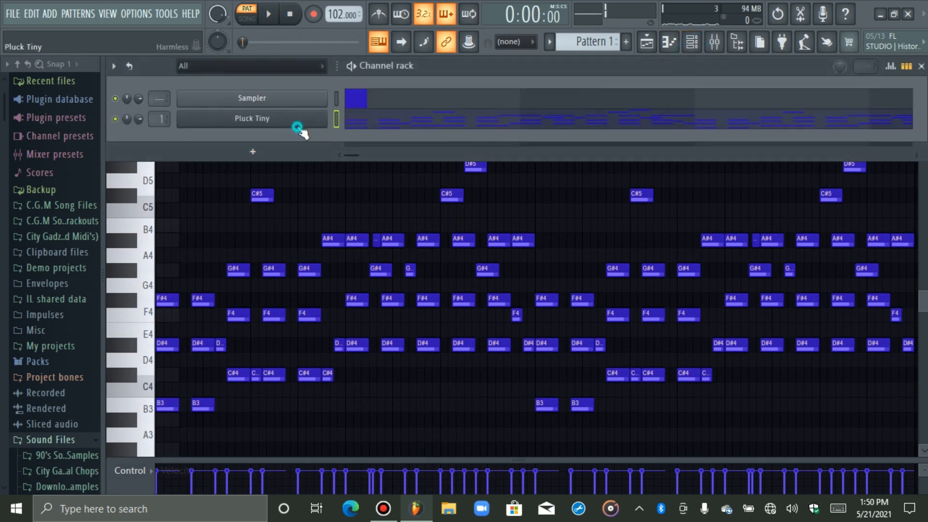
{"action": "left_click", "coordinate": [290, 122]}
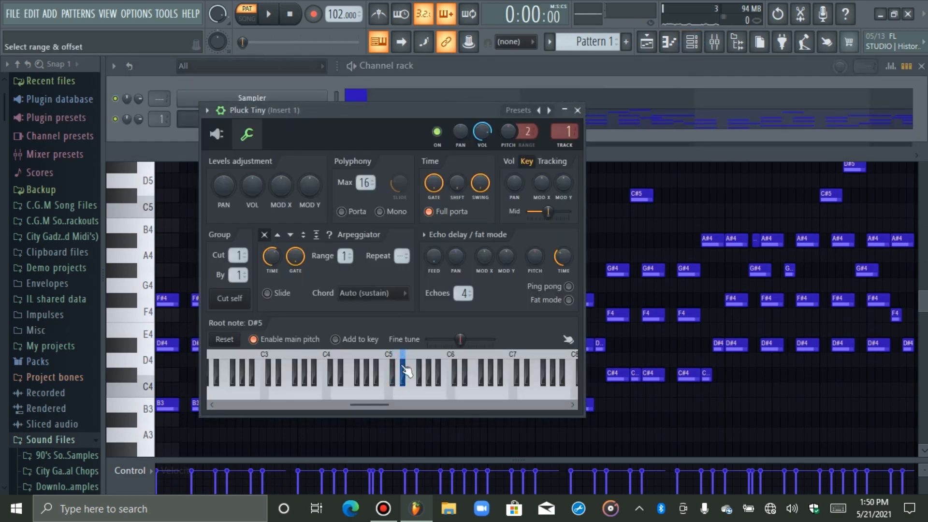
{"action": "left_click", "coordinate": [187, 118]}
{"action": "key", "text": "space"}
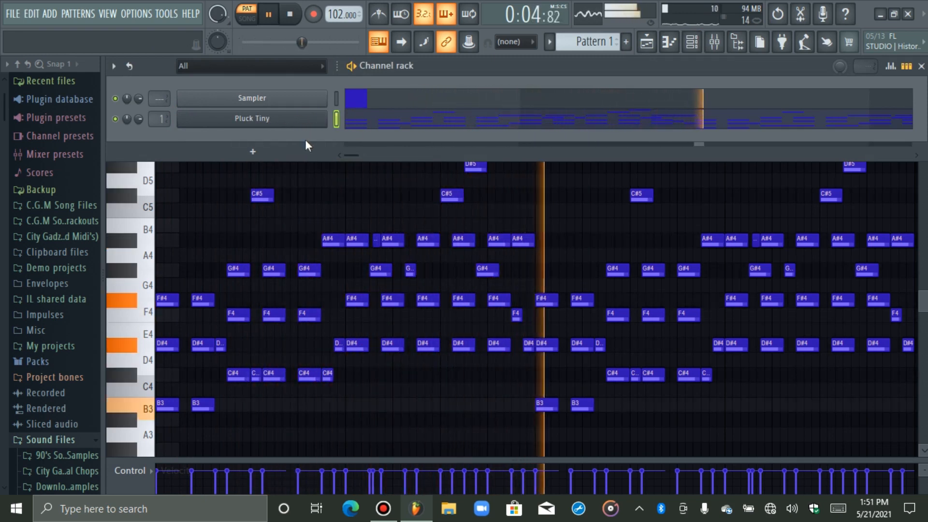
{"action": "left_click", "coordinate": [275, 129]}
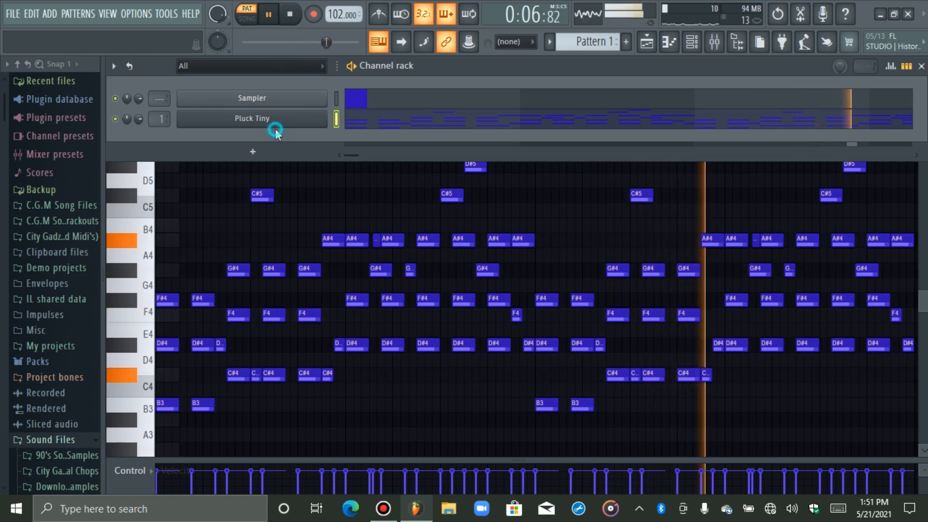
Add an Xpand!2 instrument as a new channel below Pluck Tiny
{"action": "left_click", "coordinate": [252, 152]}
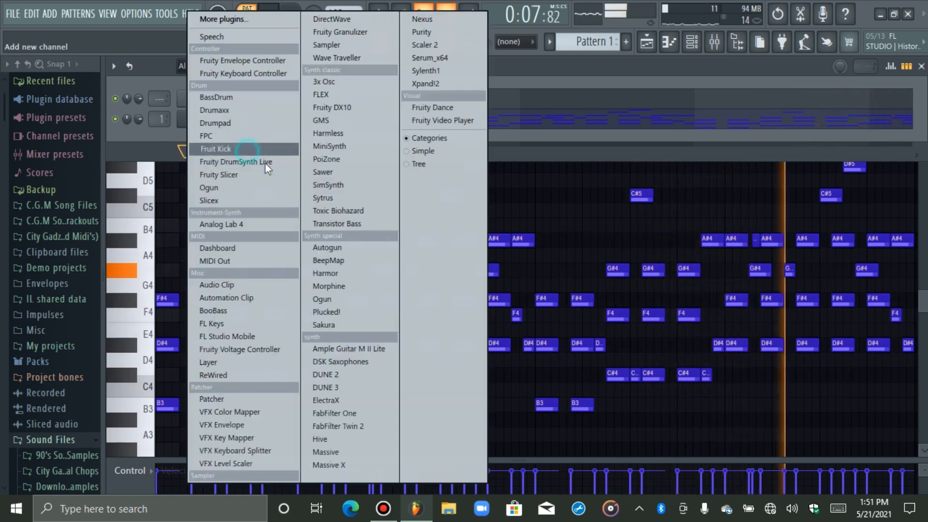
{"action": "left_click", "coordinate": [432, 84]}
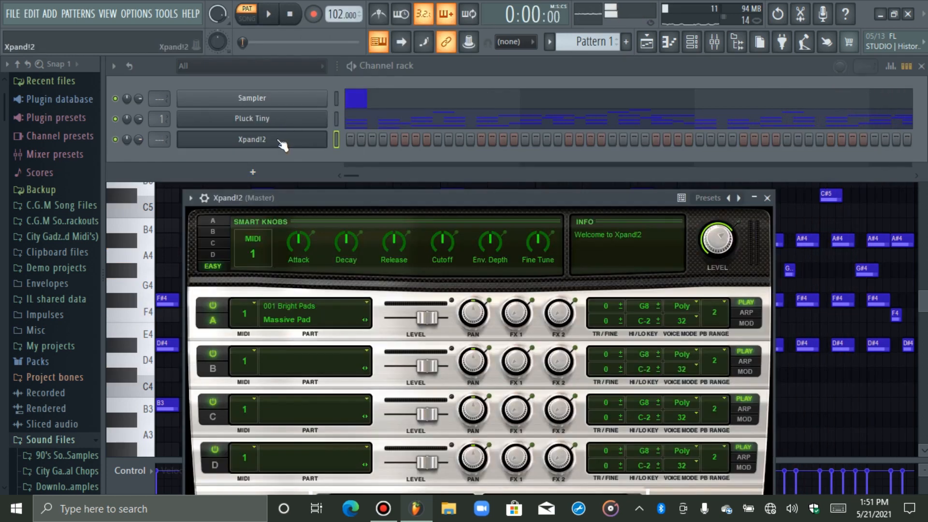
{"action": "left_click", "coordinate": [277, 140]}
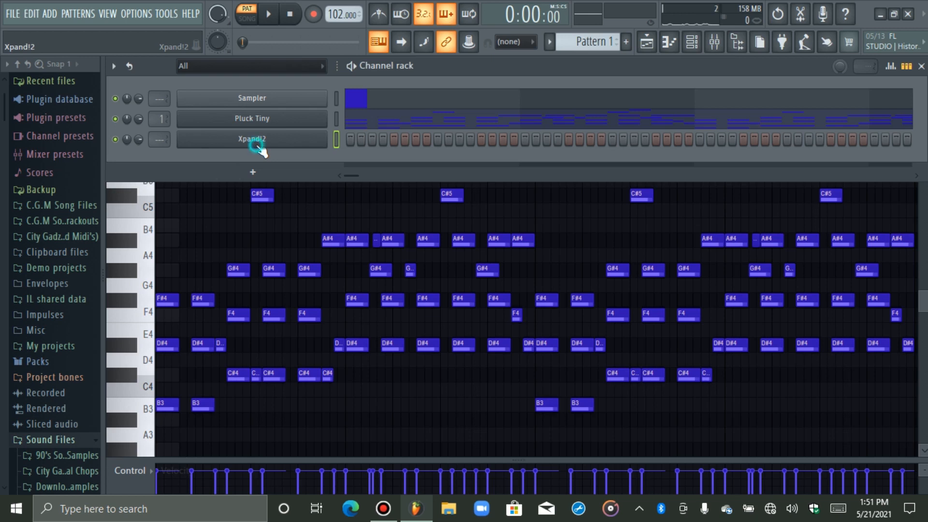
Load the Strings preset +13 Spiccato Up+Down in Xpand!2 and close the plugin window
{"action": "left_click", "coordinate": [258, 145]}
{"action": "left_click_drag", "start_coordinate": [295, 199], "coordinate": [303, 117]}
{"action": "left_click", "coordinate": [432, 477]}
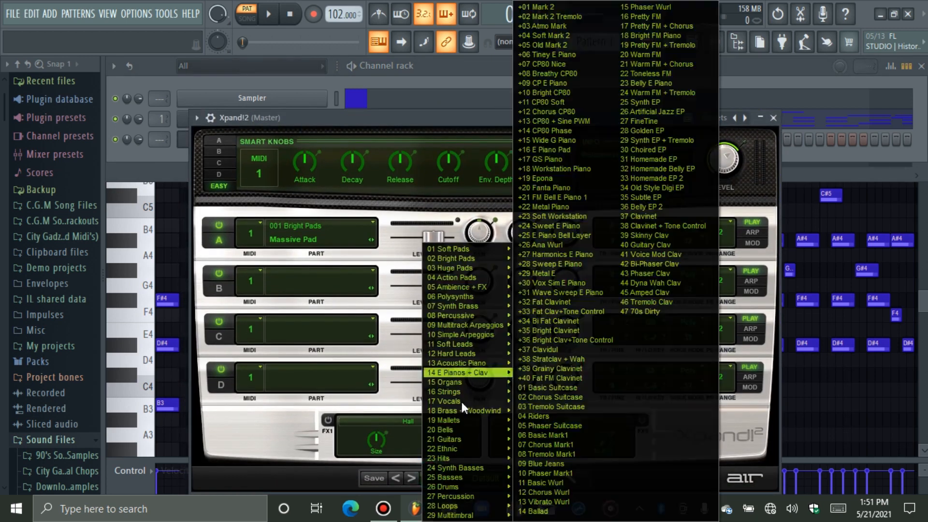
{"action": "mouse_move", "coordinate": [454, 398]}
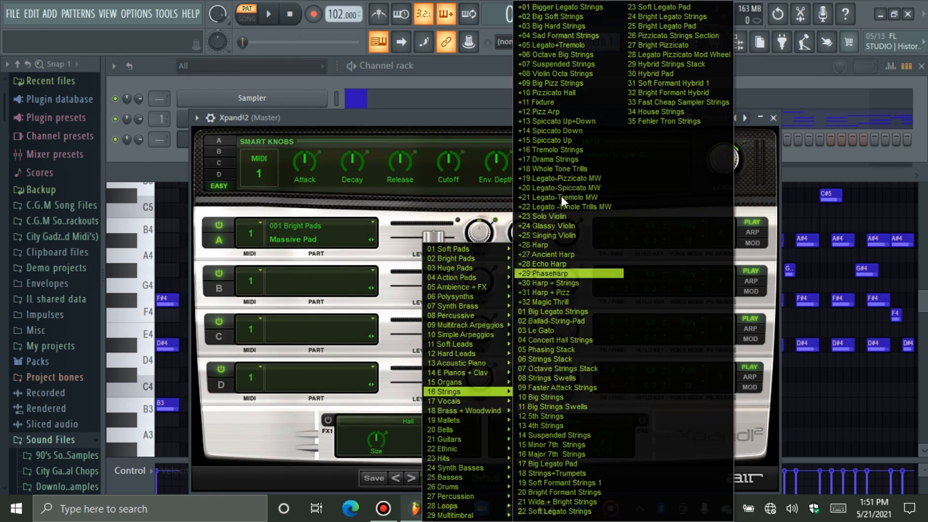
{"action": "left_click", "coordinate": [557, 121]}
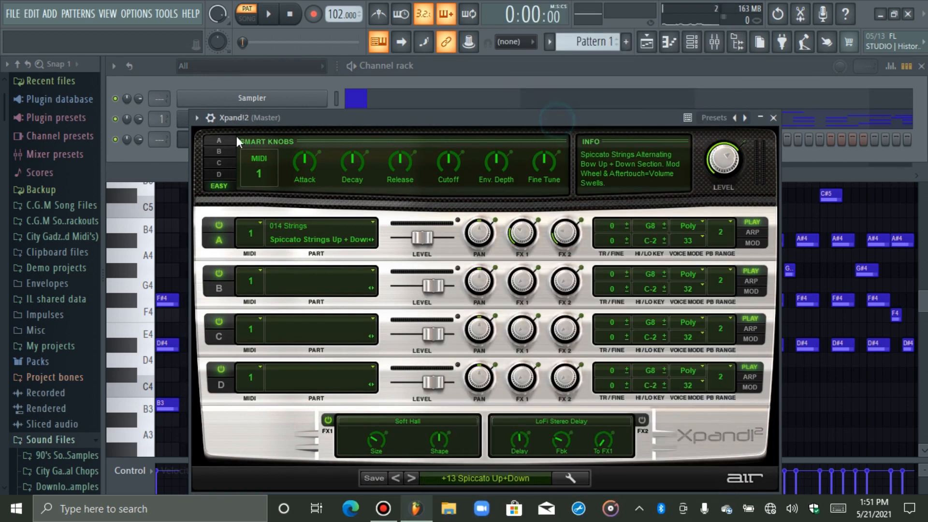
{"action": "left_click", "coordinate": [191, 144]}
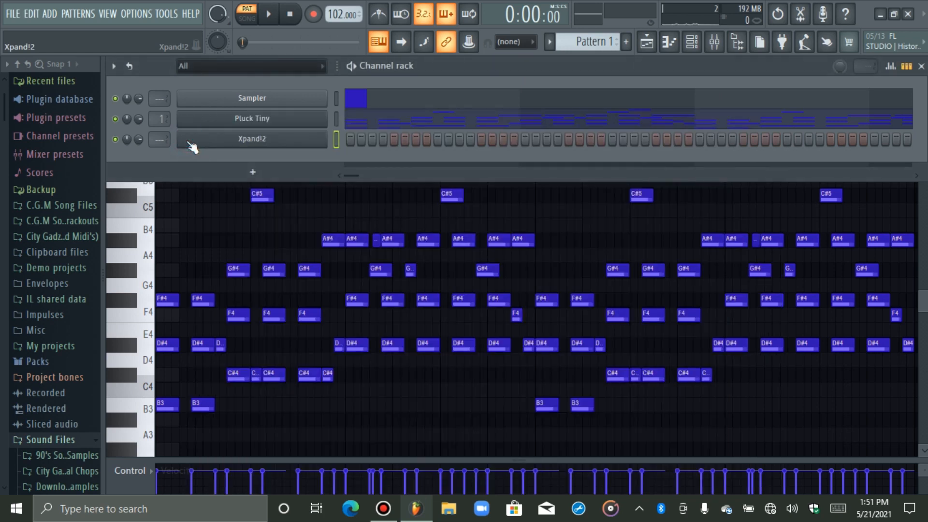
Check Pluck Tiny's root note and set the root note of the Xpand!2 channel to D#5 to match it
{"action": "left_click", "coordinate": [192, 125]}
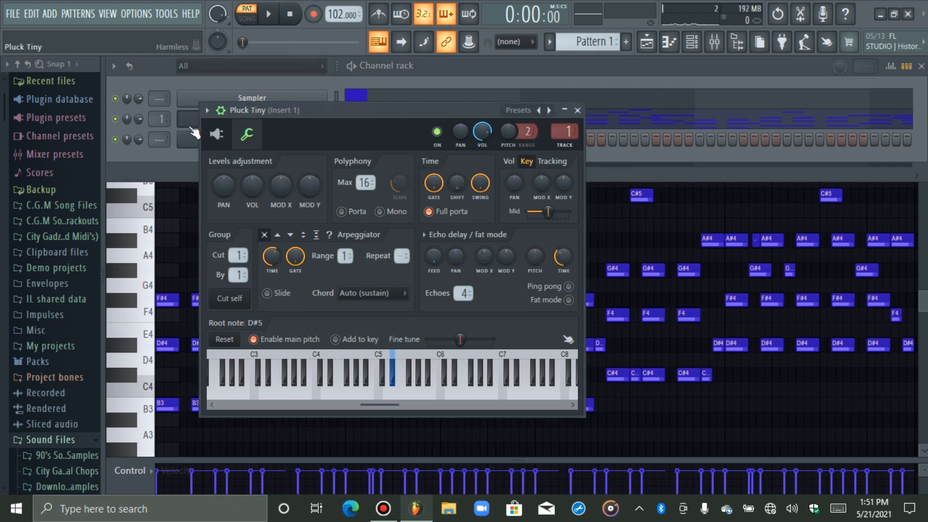
{"action": "left_click", "coordinate": [191, 127]}
{"action": "left_click", "coordinate": [207, 140]}
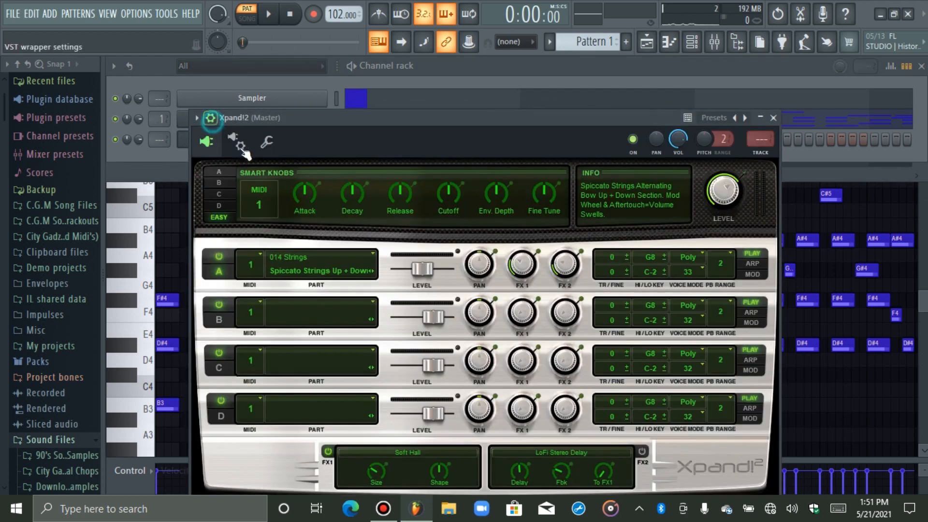
{"action": "left_click", "coordinate": [270, 141]}
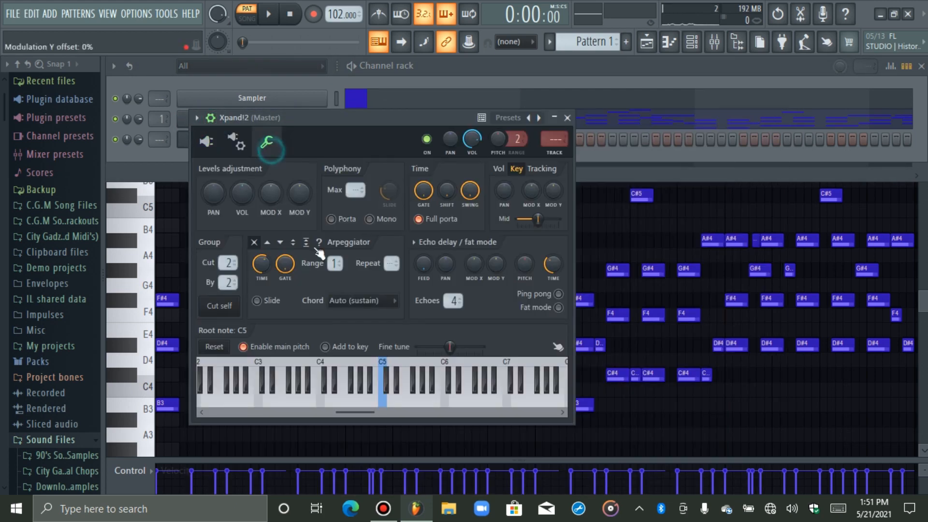
{"action": "left_click", "coordinate": [397, 380]}
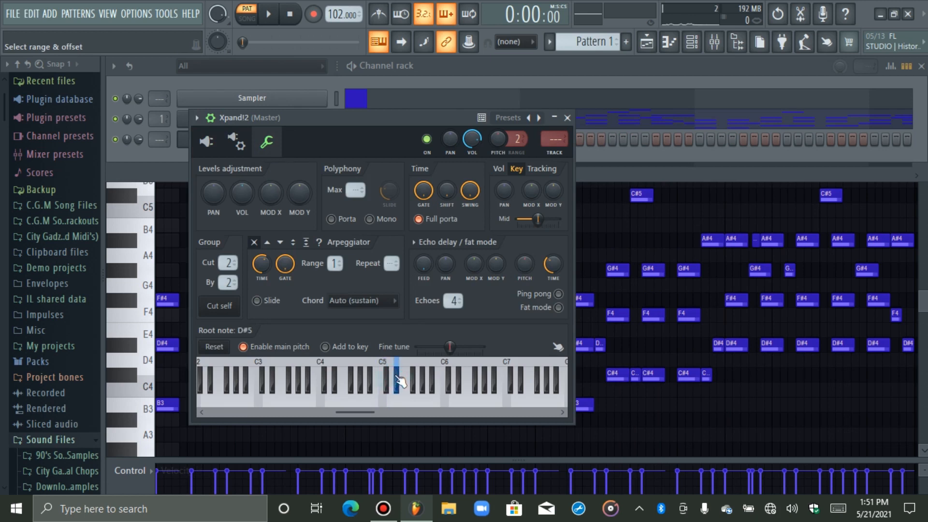
{"action": "left_click", "coordinate": [182, 141]}
Compare the root notes of Pluck Tiny and Xpand!2, and route Xpand!2 to mixer track 2
{"action": "left_click", "coordinate": [201, 119]}
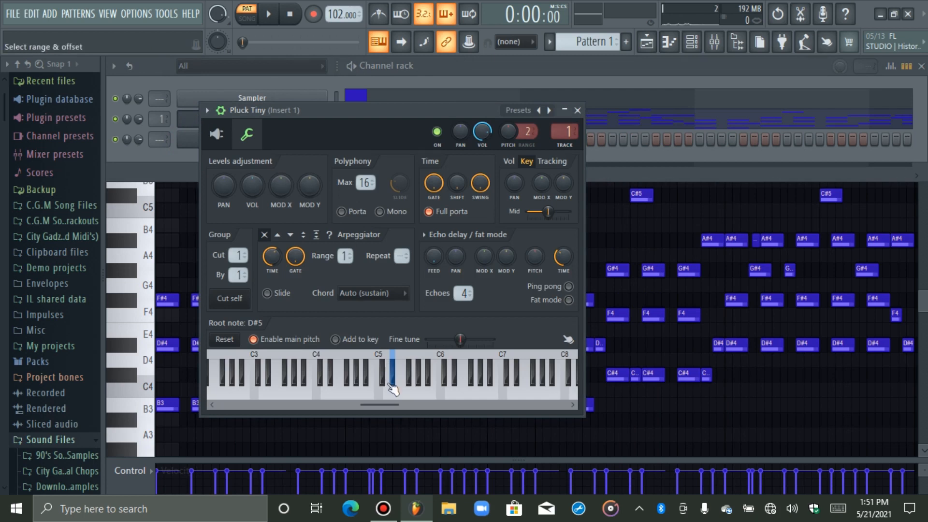
{"action": "left_click", "coordinate": [176, 122]}
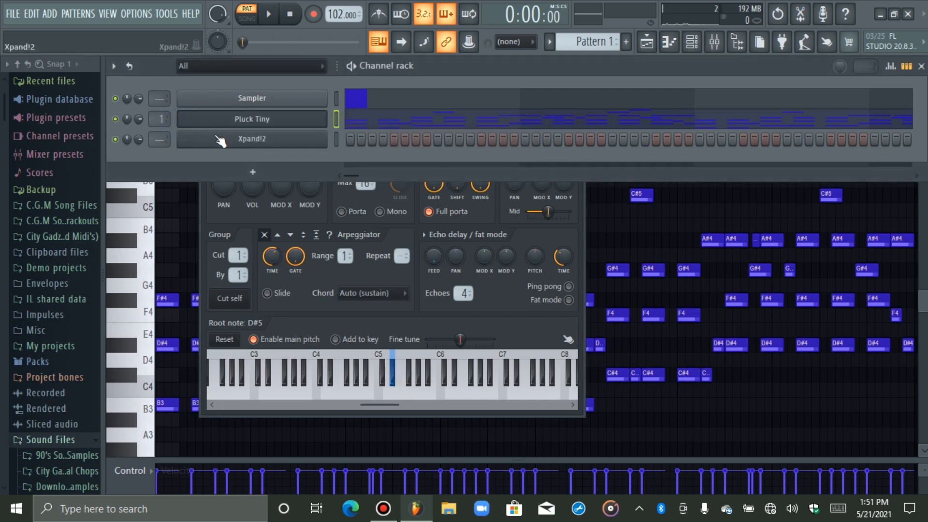
{"action": "left_click", "coordinate": [215, 116]}
{"action": "left_click", "coordinate": [212, 139]}
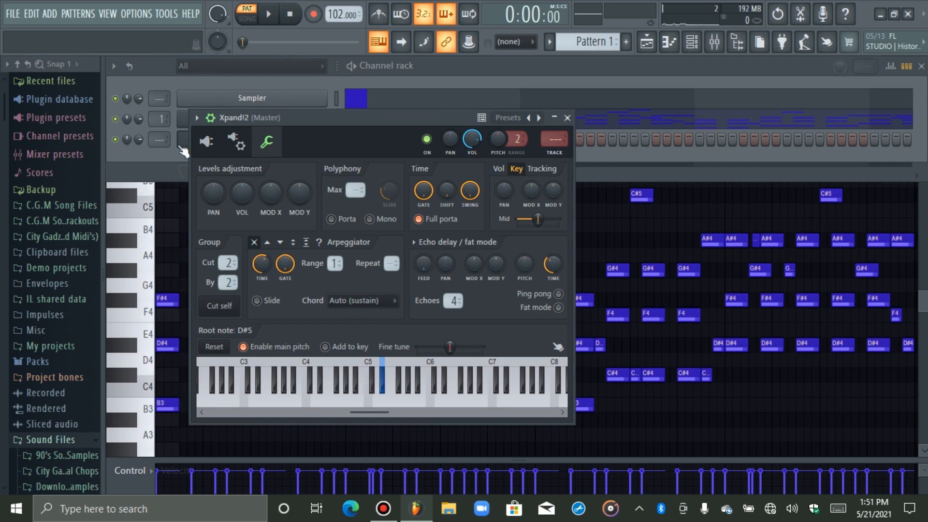
{"action": "left_click", "coordinate": [181, 142]}
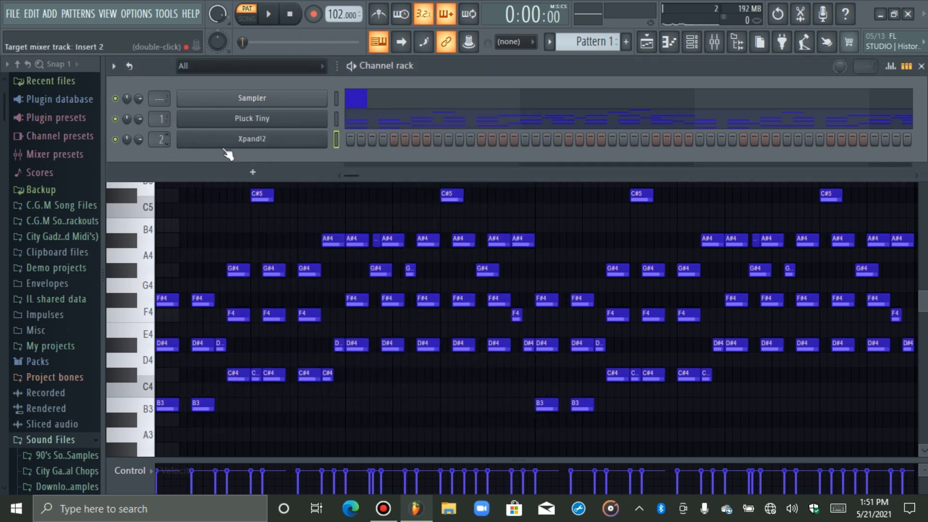
Open the Xpand!2 piano roll and add a one-step C#4, F4 and G#4 chord at step 7 of bar 1
{"action": "right_click", "coordinate": [308, 145]}
{"action": "left_click", "coordinate": [347, 141]}
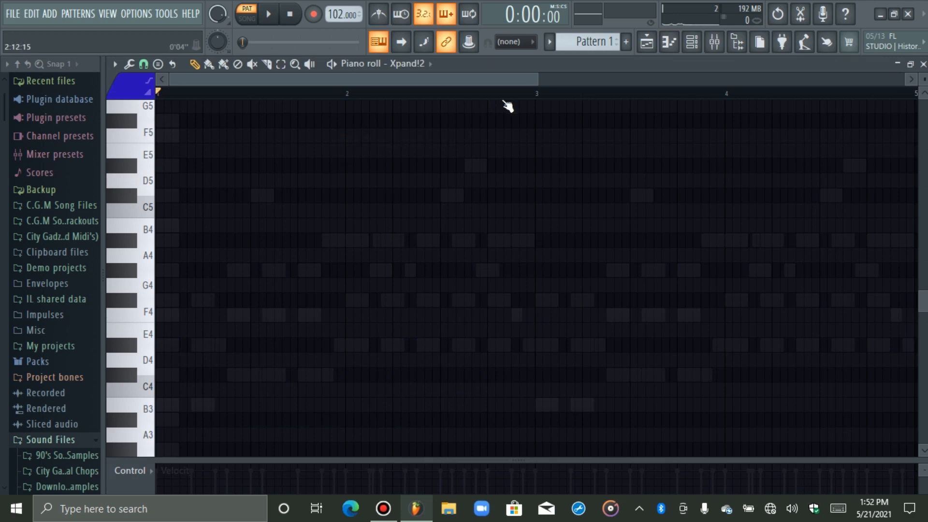
{"action": "mouse_move", "coordinate": [538, 82]}
{"action": "left_mouse_down"}
{"action": "mouse_move", "coordinate": [369, 110]}
{"action": "mouse_move", "coordinate": [410, 111]}
{"action": "left_mouse_up"}
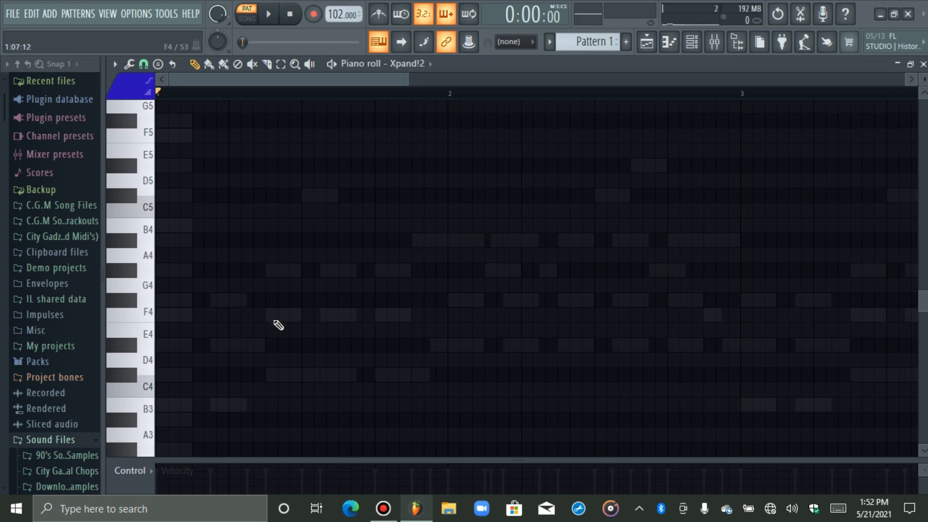
{"action": "left_click_drag", "start_coordinate": [923, 80], "coordinate": [923, 86]}
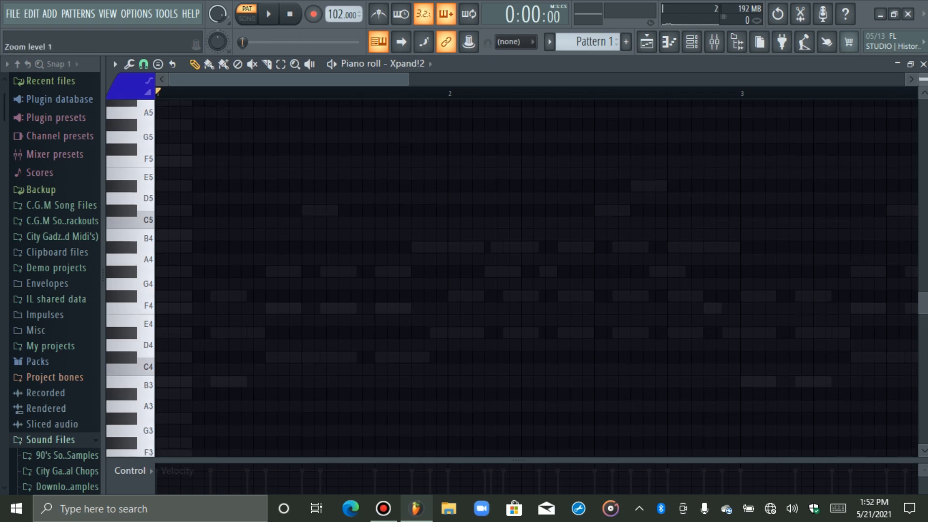
{"action": "left_click_drag", "start_coordinate": [408, 78], "coordinate": [364, 78]}
{"action": "left_click", "coordinate": [293, 358]}
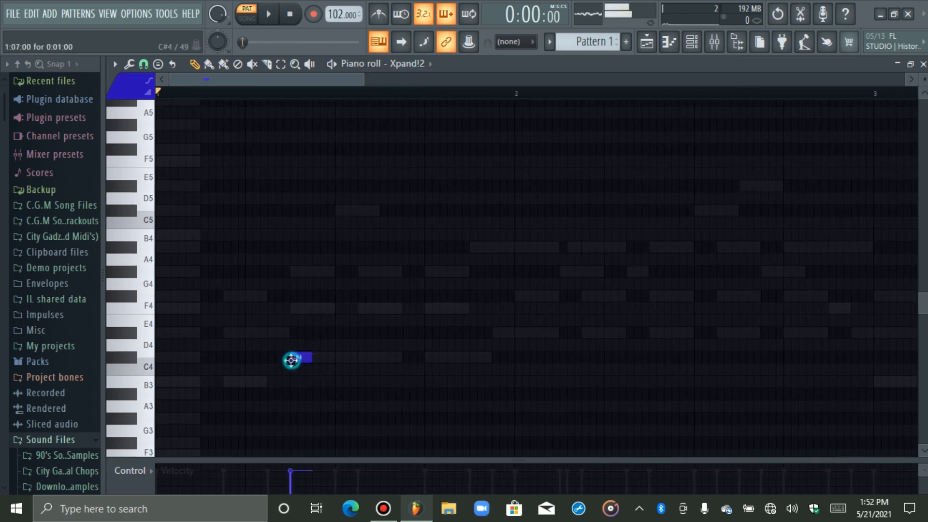
{"action": "left_click", "coordinate": [292, 308]}
{"action": "left_click", "coordinate": [293, 272]}
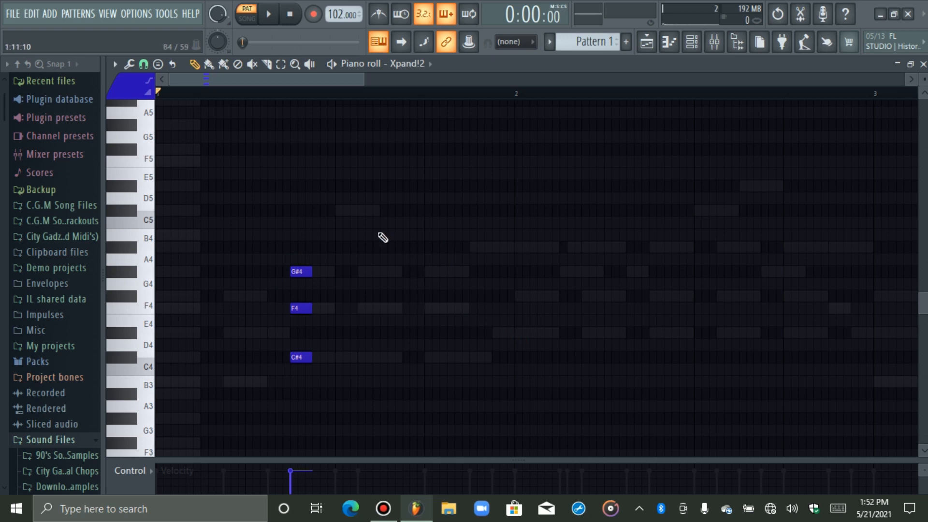
Raise the string chord in bar 1 by one octave and play it against the pluck pattern
{"action": "left_click_drag", "start_coordinate": [379, 234], "coordinate": [271, 389]}
{"action": "key", "text": "ctrl+Up"}
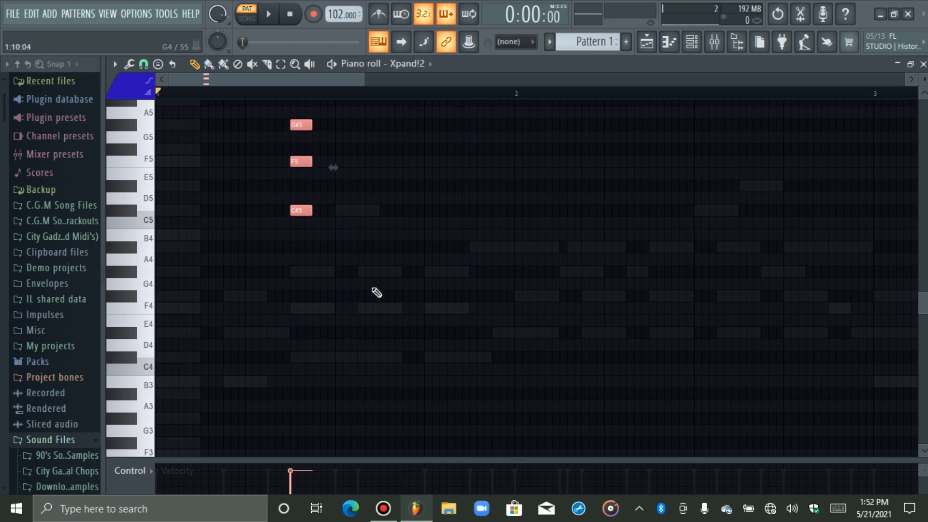
{"action": "key", "text": "space"}
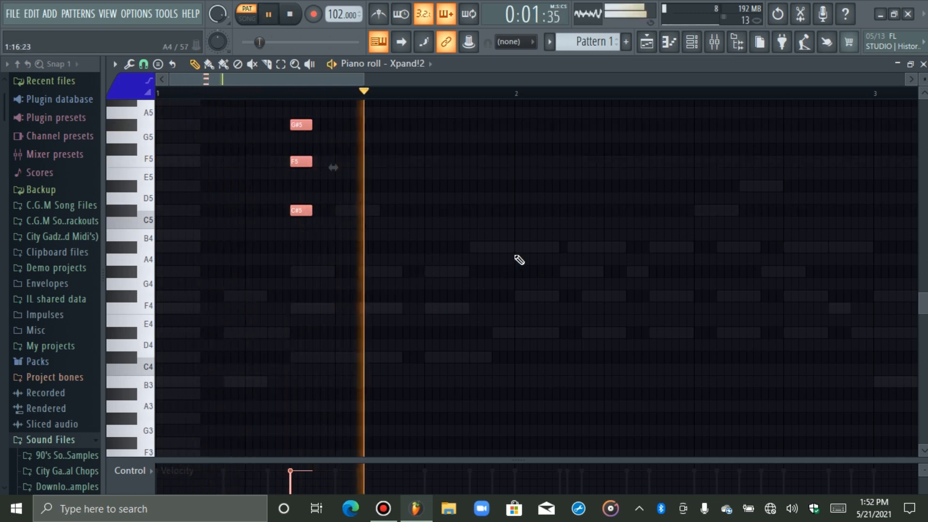
Add a one-step D#4, F#4 and A#4 string chord at step 7 of bar 2
{"action": "left_click", "coordinate": [650, 248]}
{"action": "left_click", "coordinate": [649, 297]}
{"action": "key", "text": "space"}
{"action": "left_click", "coordinate": [652, 335]}
{"action": "key", "text": "space"}
{"action": "key", "text": "space"}
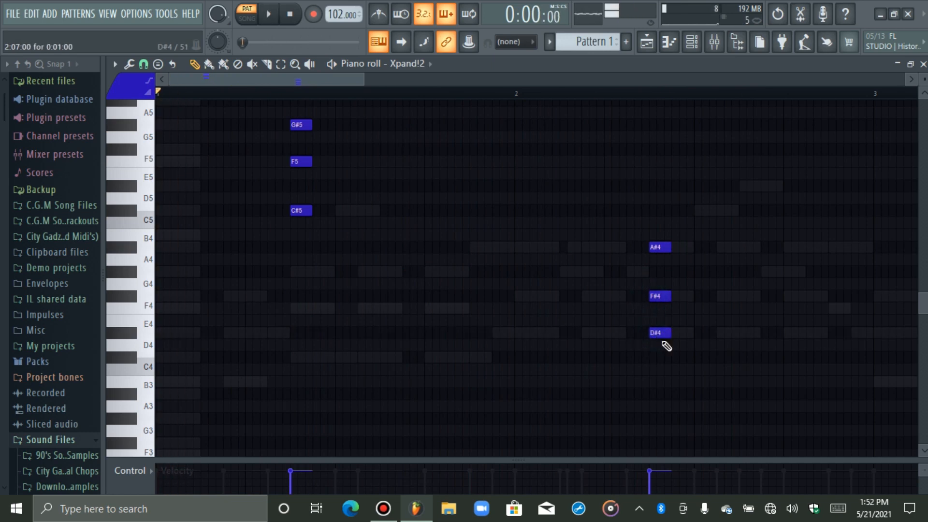
Raise the string chord in bar 2 by one octave while playing the pattern
{"action": "left_click_drag", "start_coordinate": [659, 347], "coordinate": [663, 183], "text": "ctrl"}
{"action": "key", "text": "space"}
{"action": "key", "text": "ctrl+Up"}
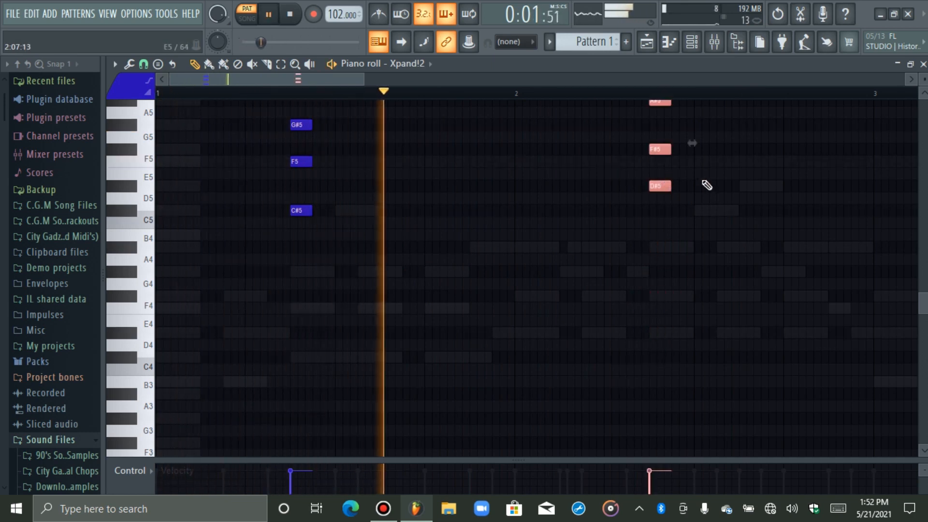
{"action": "scroll", "coordinate": [710, 179], "scroll_direction": "up", "scroll_amount": 2}
{"action": "left_click_drag", "start_coordinate": [323, 81], "coordinate": [335, 82]}
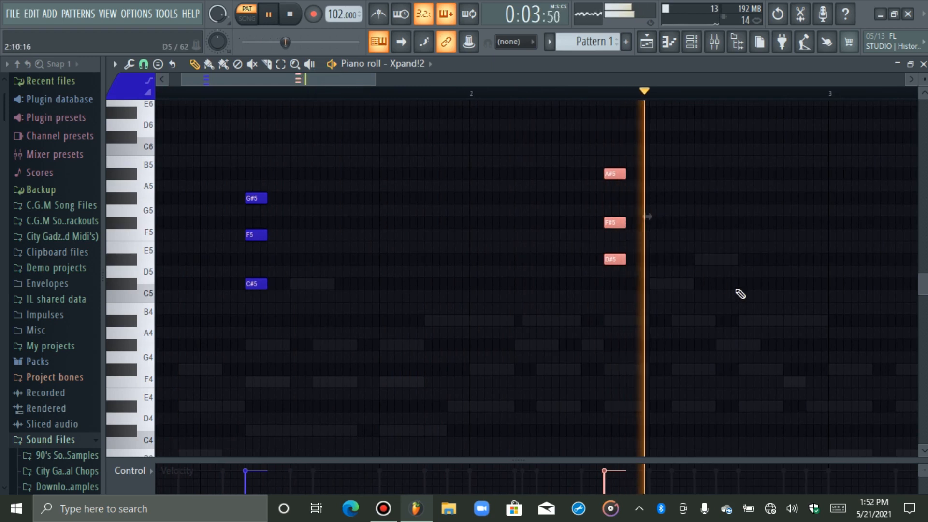
Add a one-step D#4, F#4 and A#4 string chord at step 15 of bar 2 and raise it one octave
{"action": "key", "text": "space"}
{"action": "left_click", "coordinate": [784, 320]}
{"action": "left_click", "coordinate": [784, 370]}
{"action": "left_click", "coordinate": [784, 406]}
{"action": "left_click_drag", "start_coordinate": [789, 432], "coordinate": [801, 312]}
{"action": "key", "text": "alt+q"}
{"action": "key", "text": "Escape"}
{"action": "key", "text": "space"}
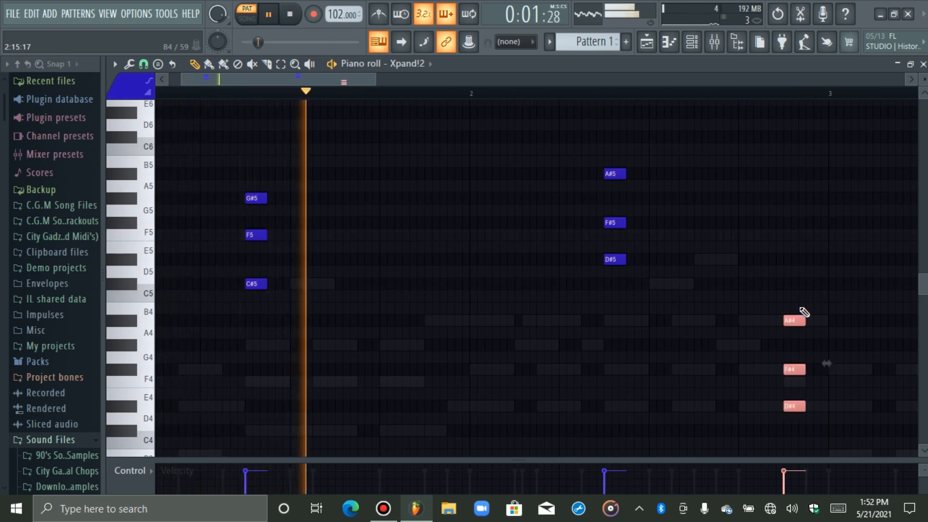
{"action": "key", "text": "ctrl+Up"}
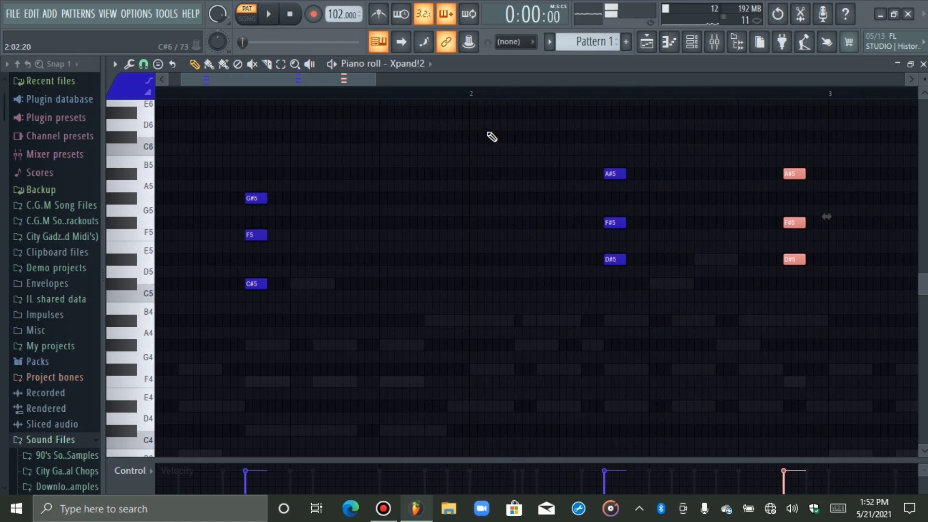
Select the string chords in bars 1 and 2 and duplicate them into bars 3 and 4
{"action": "scroll", "coordinate": [275, 121], "scroll_direction": "down", "scroll_amount": 1}
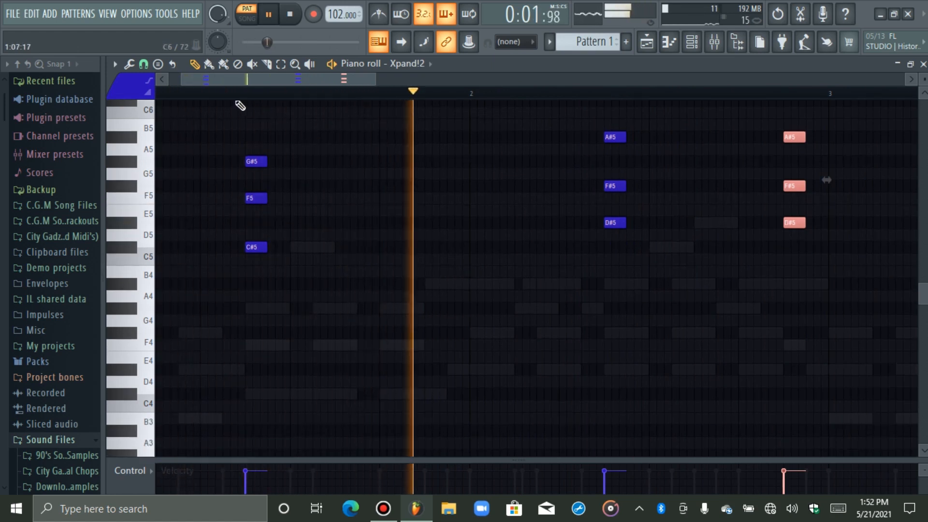
{"action": "left_click_drag", "start_coordinate": [195, 78], "coordinate": [180, 79]}
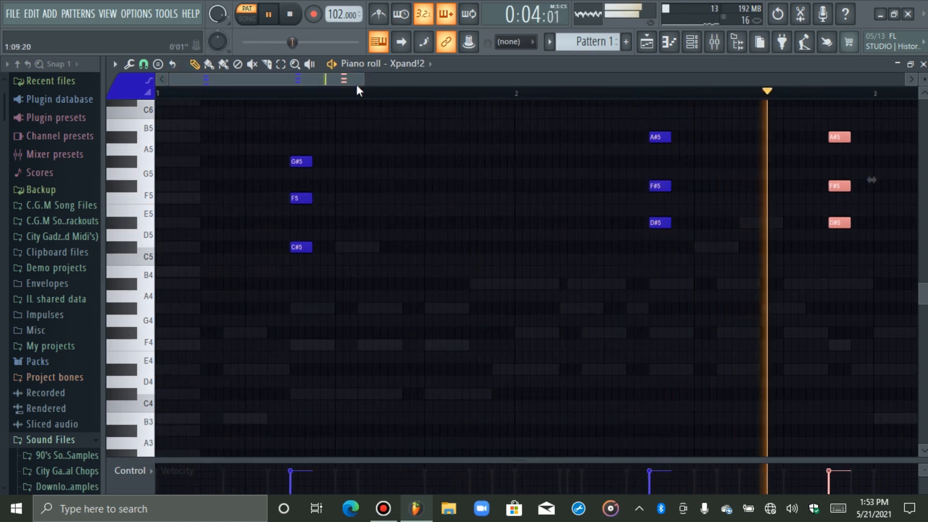
{"action": "left_click_drag", "start_coordinate": [382, 85], "coordinate": [426, 82]}
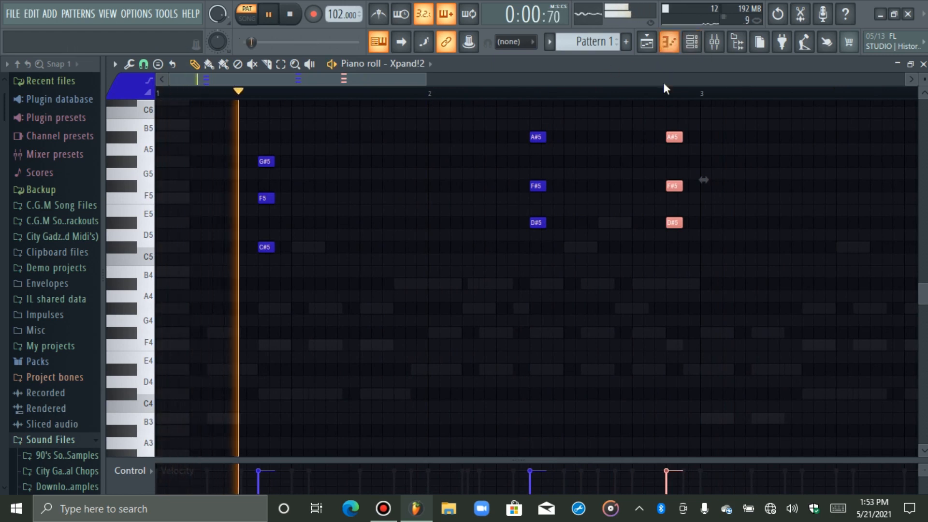
{"action": "left_click_drag", "start_coordinate": [700, 95], "coordinate": [58, 97]}
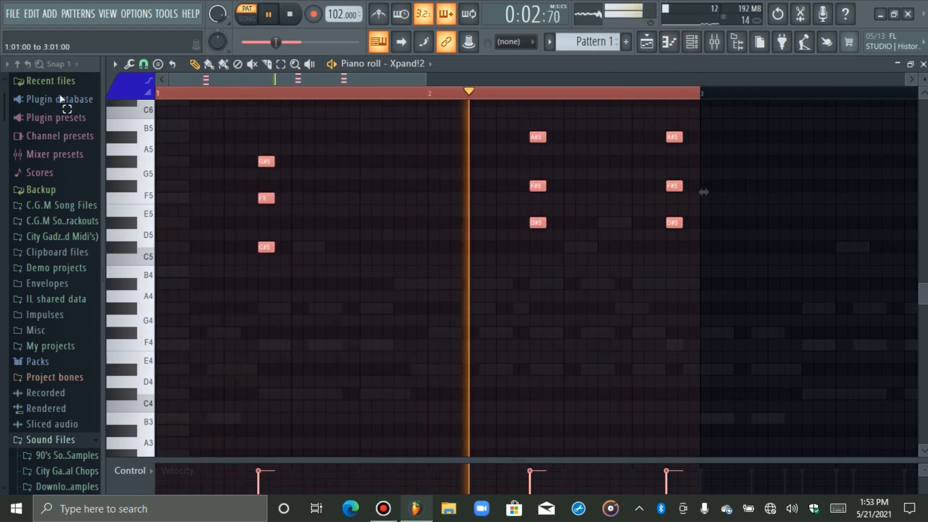
{"action": "key", "text": "ctrl+b"}
{"action": "key", "text": "ctrl+d"}
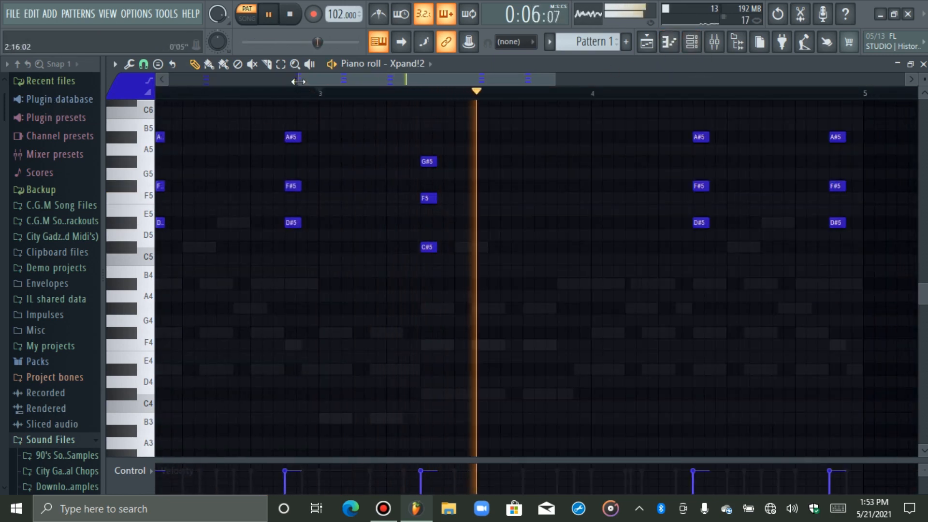
{"action": "double_click", "coordinate": [298, 82]}
Stop playback, check the Pluck Tiny channel's root note, and set the Xpand!2 channel's root note to E5
{"action": "left_click", "coordinate": [692, 42]}
{"action": "key", "text": "space"}
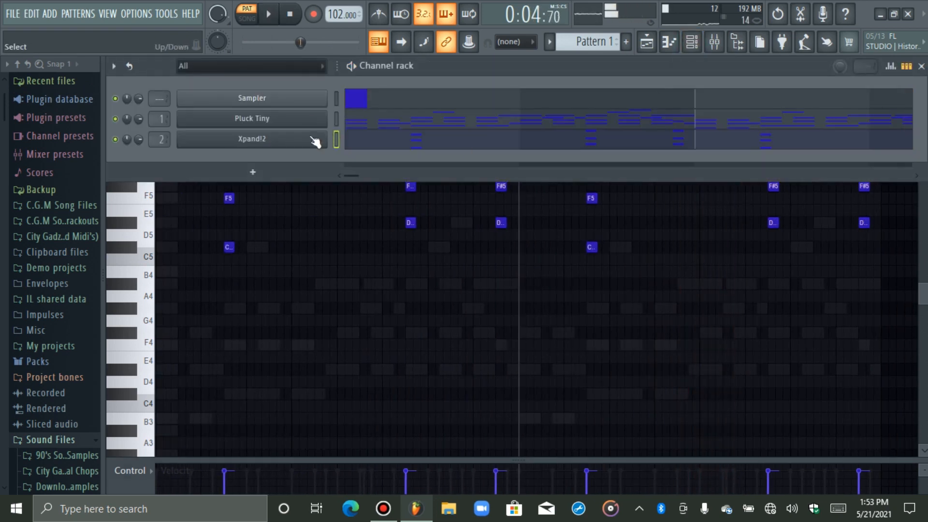
{"action": "left_click", "coordinate": [290, 13]}
{"action": "left_click", "coordinate": [269, 119]}
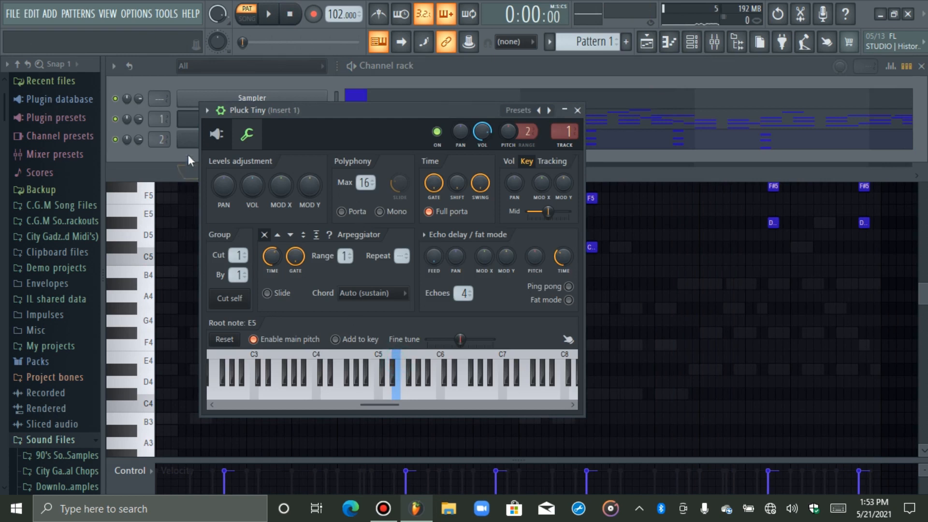
{"action": "left_click", "coordinate": [188, 142]}
{"action": "right_click", "coordinate": [387, 376]}
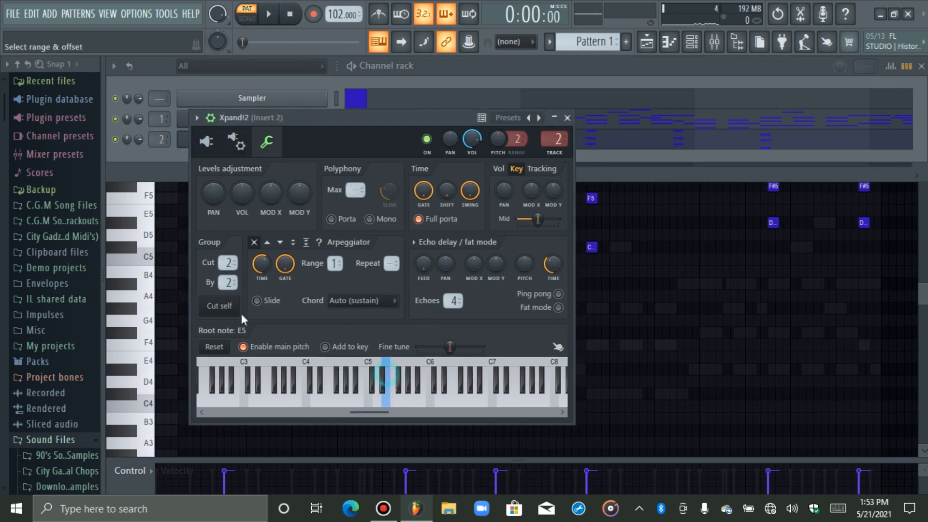
{"action": "left_click", "coordinate": [186, 141]}
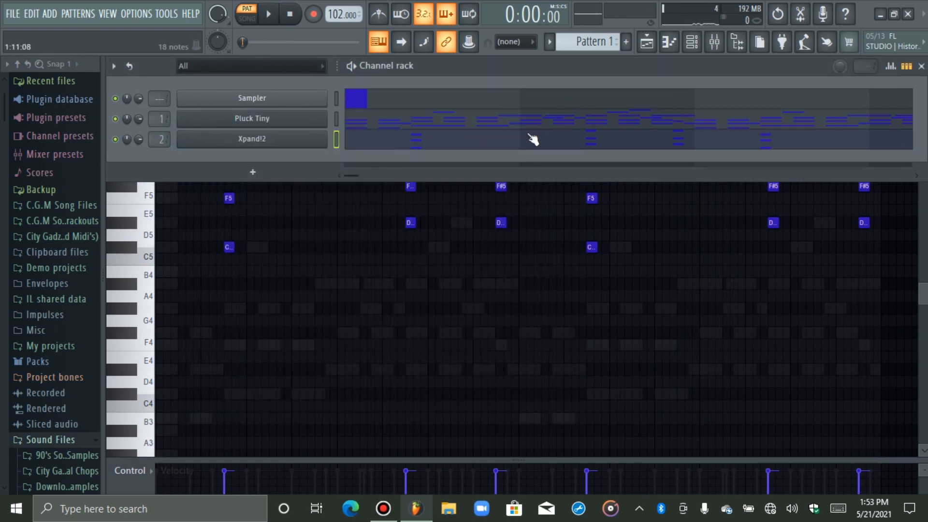
Play the four-bar pattern to hear the string chords against the pluck part, and stop playback
{"action": "left_click", "coordinate": [668, 42]}
{"action": "left_click_drag", "start_coordinate": [556, 81], "coordinate": [537, 81]}
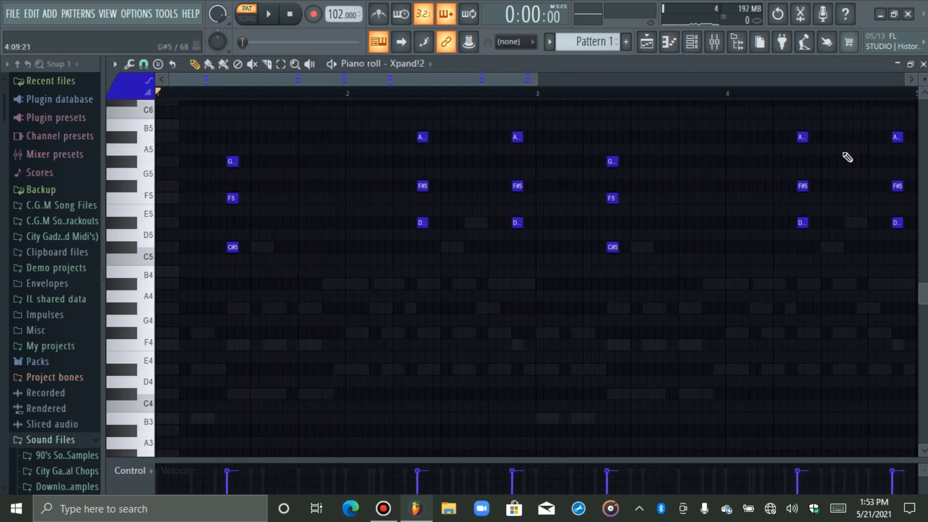
{"action": "key", "text": "space"}
{"action": "left_click_drag", "start_coordinate": [924, 79], "coordinate": [924, 85]}
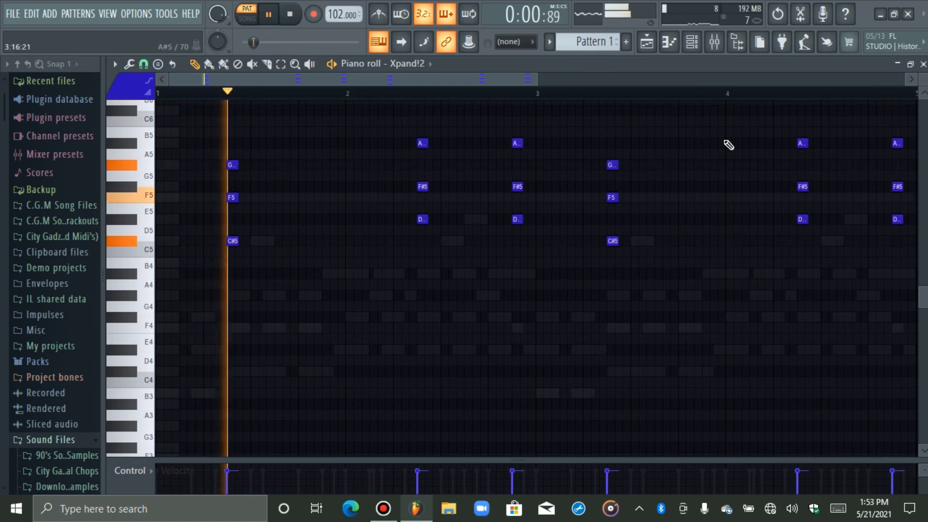
{"action": "left_click", "coordinate": [693, 44]}
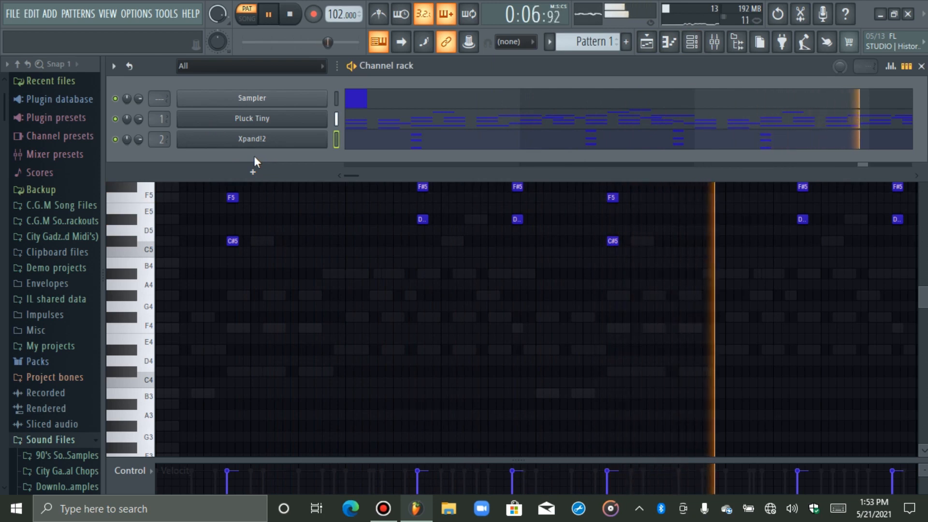
{"action": "key", "text": "space"}
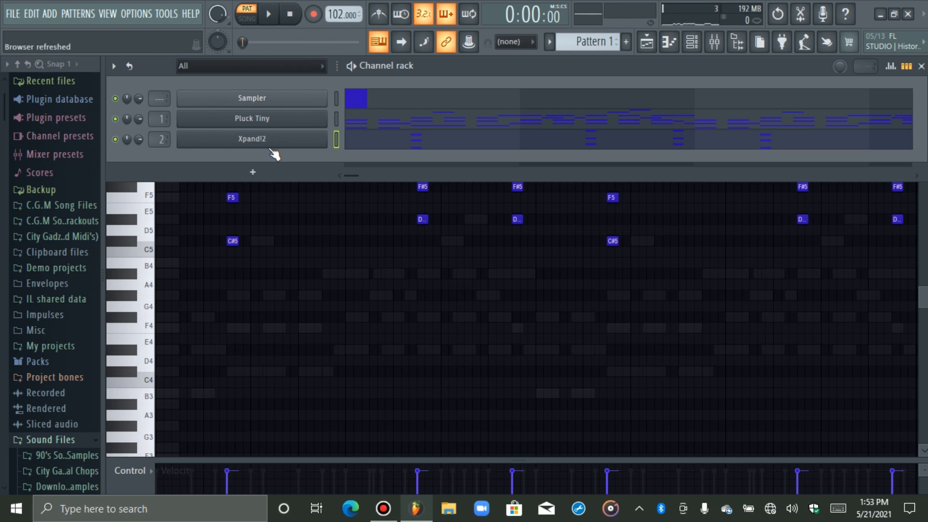
Add a Massive X channel and load the Deep Sea_AV preset from its User presets
{"action": "left_click", "coordinate": [259, 175]}
{"action": "left_click", "coordinate": [340, 464]}
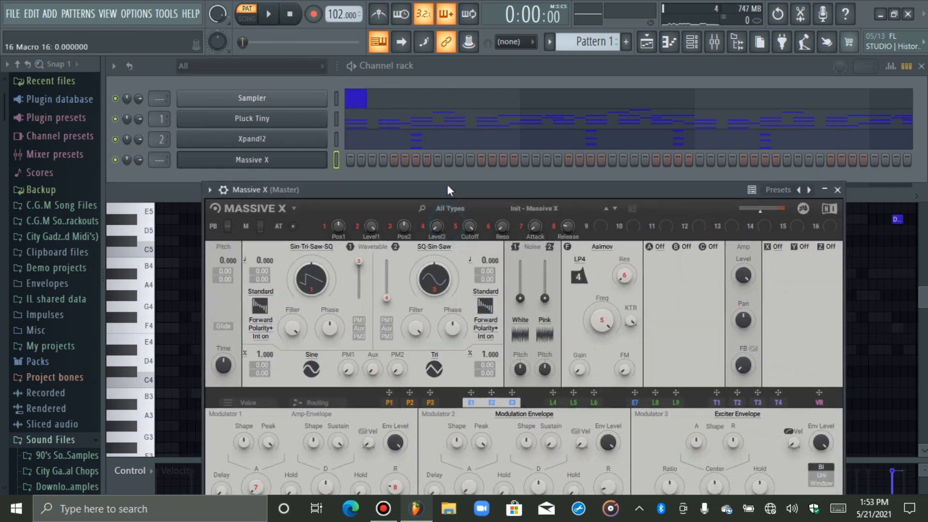
{"action": "left_click_drag", "start_coordinate": [448, 189], "coordinate": [455, 125]}
{"action": "left_click", "coordinate": [526, 143]}
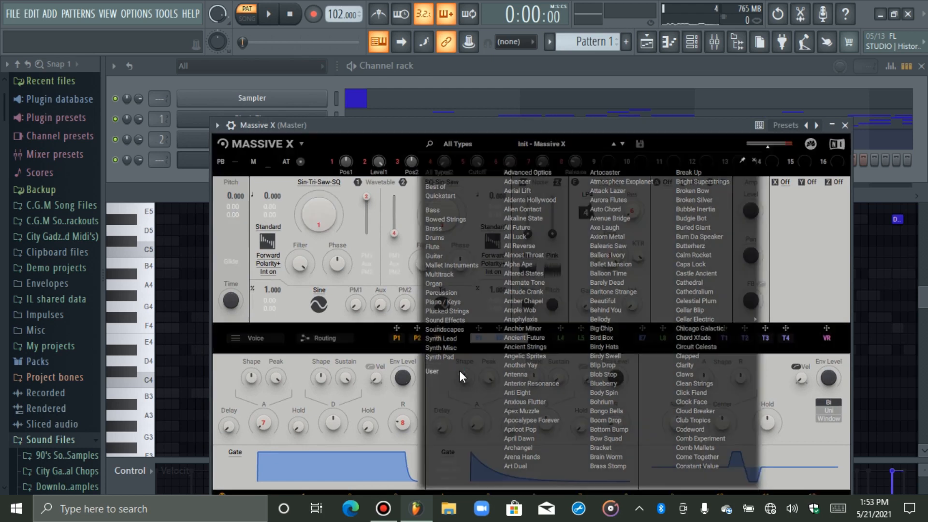
{"action": "left_click", "coordinate": [458, 370]}
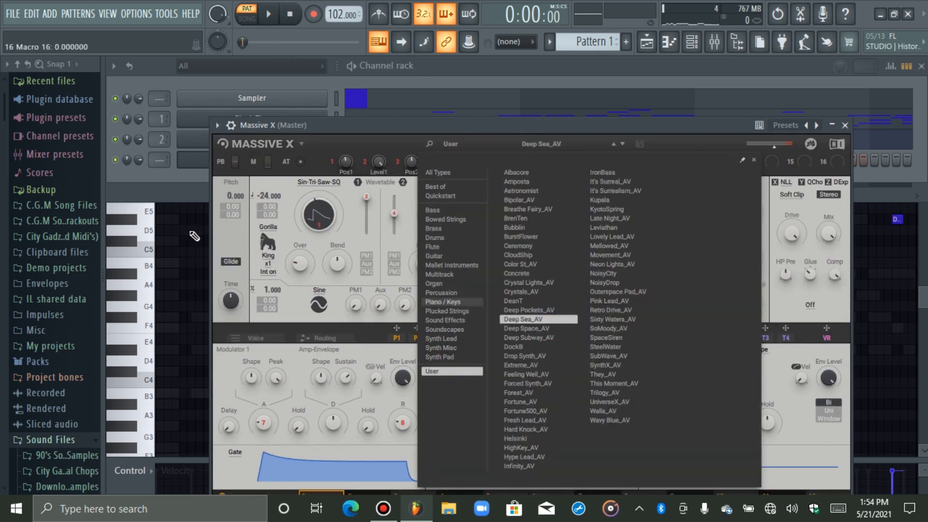
{"action": "left_click", "coordinate": [185, 164]}
Set the Massive X channel's root note to D#5 and check the Xpand!2 channel's root note
{"action": "right_click", "coordinate": [188, 166]}
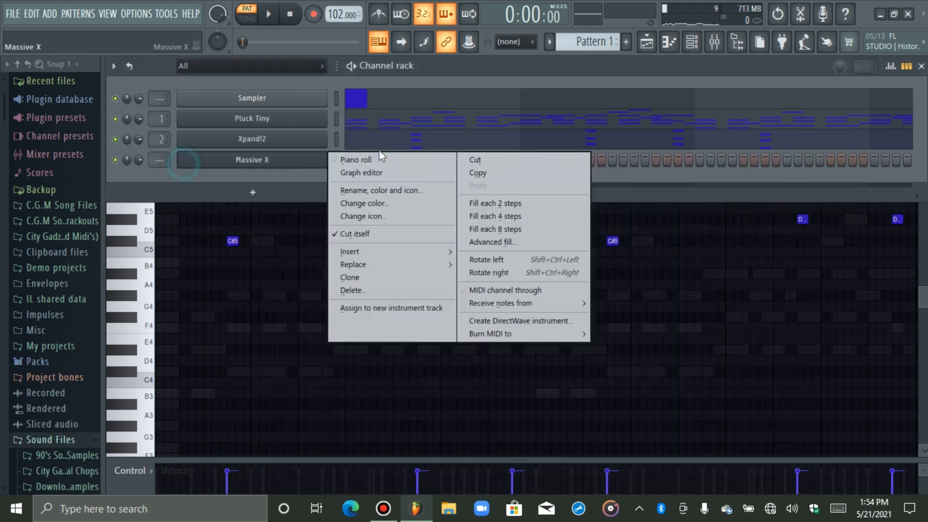
{"action": "left_click", "coordinate": [252, 167]}
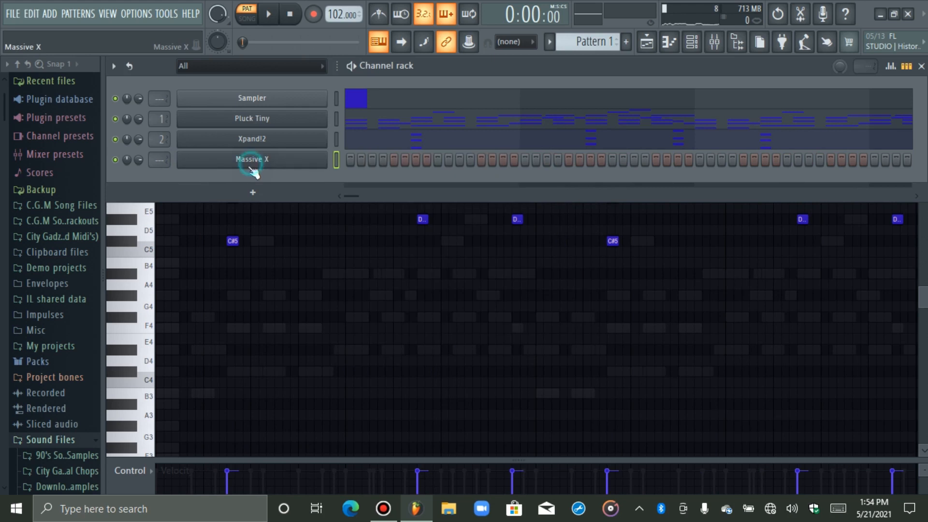
{"action": "left_click", "coordinate": [213, 164]}
{"action": "left_click", "coordinate": [233, 130]}
{"action": "left_click", "coordinate": [286, 150]}
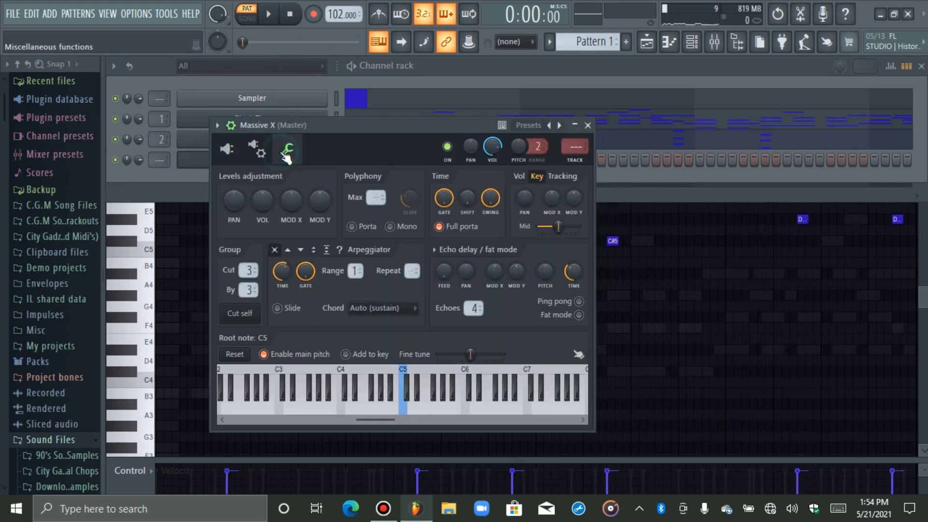
{"action": "left_click", "coordinate": [416, 384]}
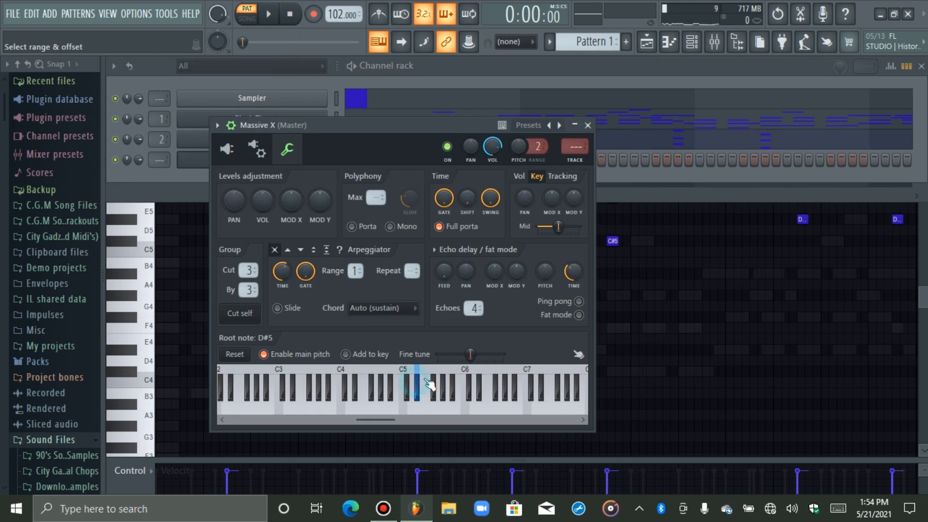
{"action": "left_click", "coordinate": [196, 154]}
{"action": "left_click", "coordinate": [220, 139]}
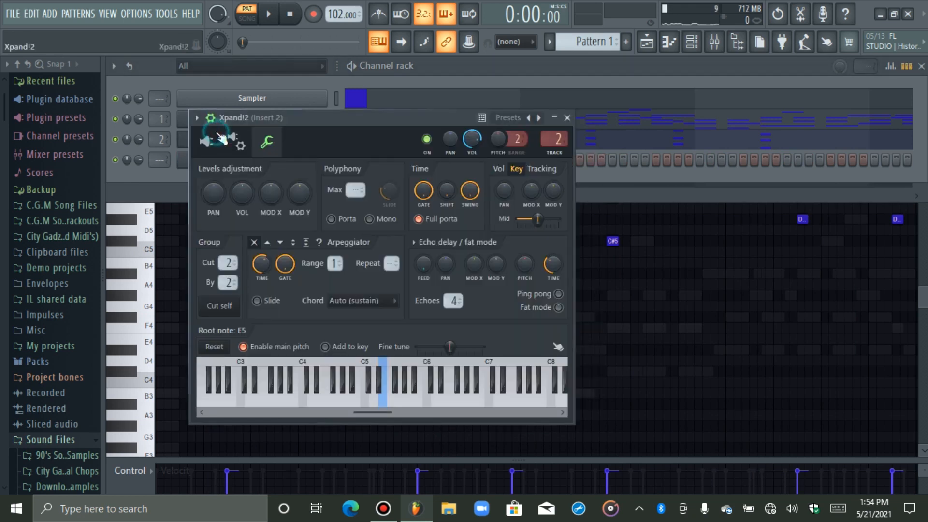
Open the Massive X piano roll and add a quantized six-step B3 note at the start of bar 1
{"action": "right_click", "coordinate": [240, 160]}
{"action": "left_click", "coordinate": [382, 160]}
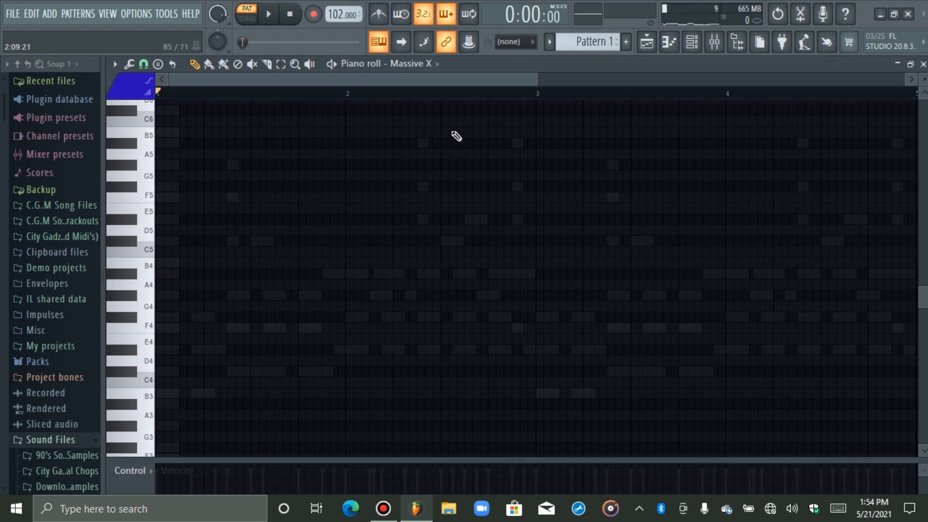
{"action": "left_click_drag", "start_coordinate": [536, 76], "coordinate": [464, 76]}
{"action": "left_click", "coordinate": [161, 392]}
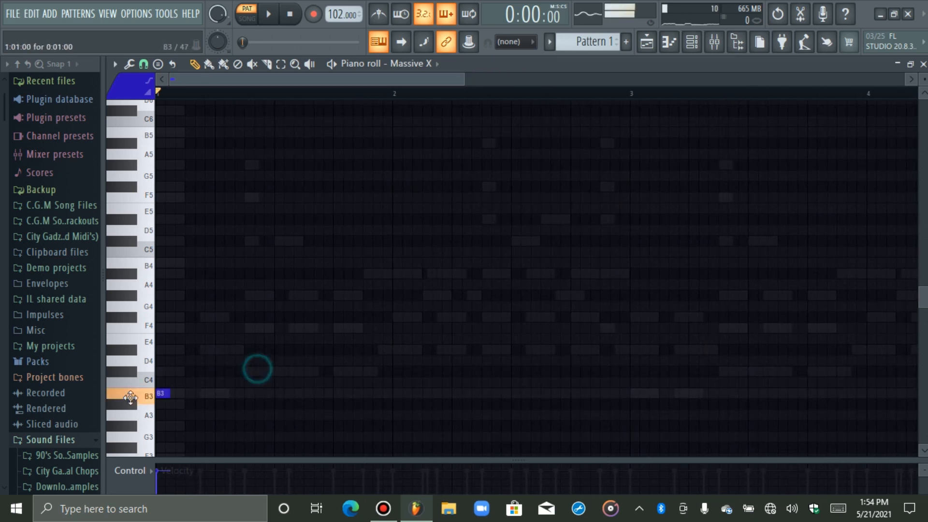
{"action": "left_click_drag", "start_coordinate": [164, 393], "coordinate": [237, 390]}
{"action": "key", "text": "alt+q"}
{"action": "key", "text": "Return"}
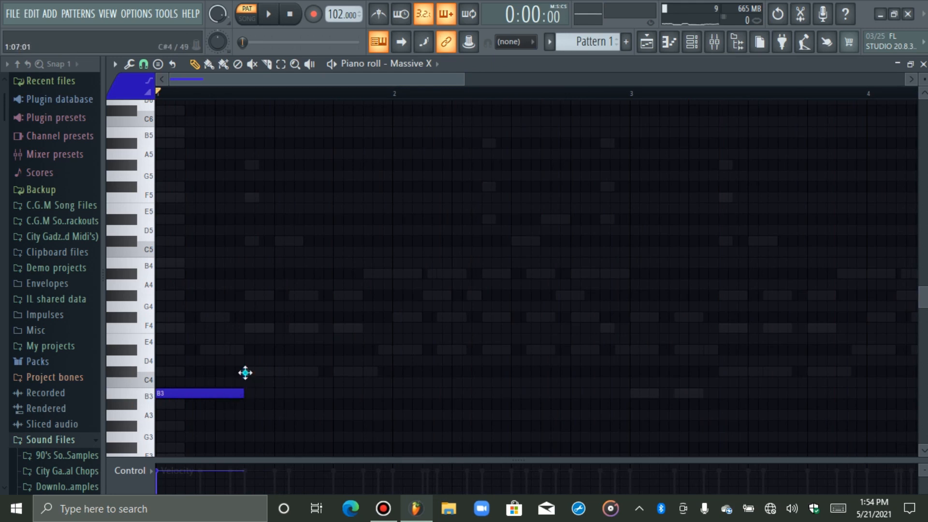
Add a quantized C#4 note from step 7 to the end of bar 1 and raise both notes one octave
{"action": "left_click", "coordinate": [245, 372]}
{"action": "left_click_drag", "start_coordinate": [332, 375], "coordinate": [387, 374]}
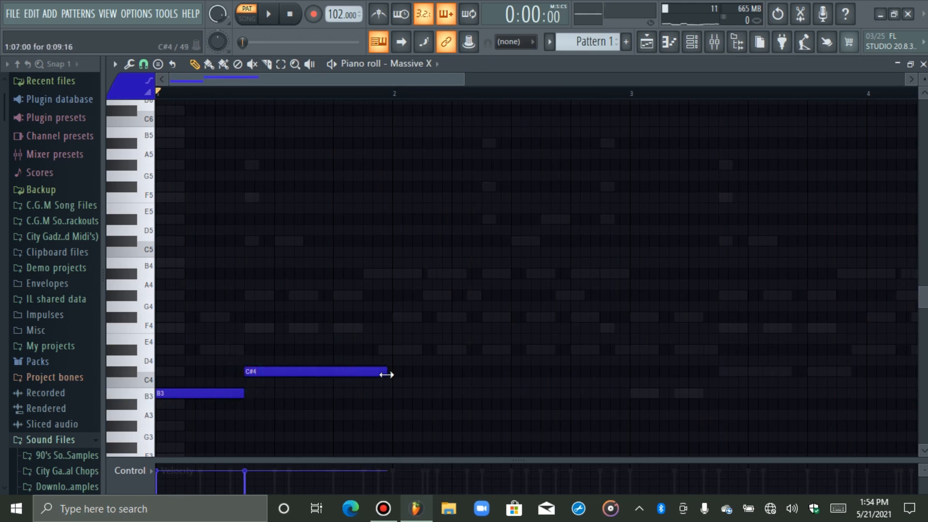
{"action": "key", "text": "alt+q"}
{"action": "key", "text": "Return"}
{"action": "key", "text": "ctrl+Up"}
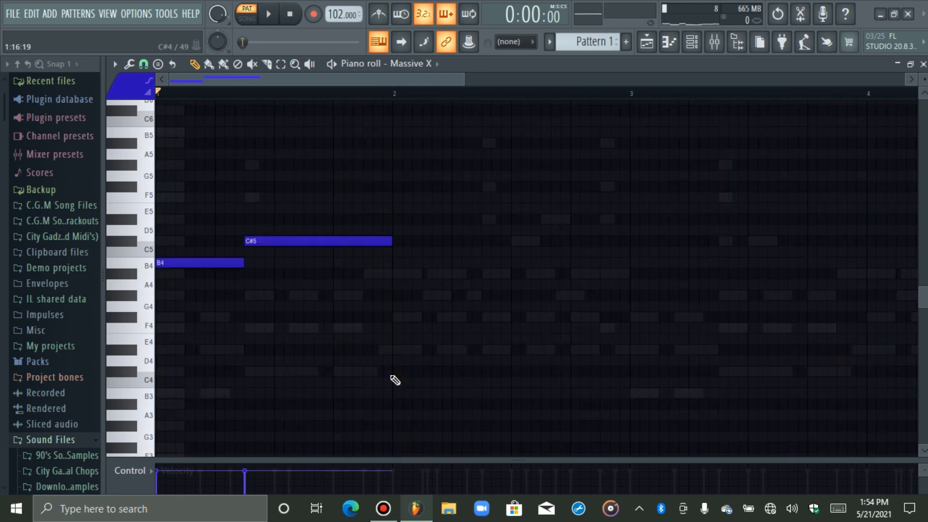
Play the pattern and add a twelve-step D#4 note at the start of bar 2
{"action": "scroll", "coordinate": [466, 80], "scroll_direction": "up", "scroll_amount": 2}
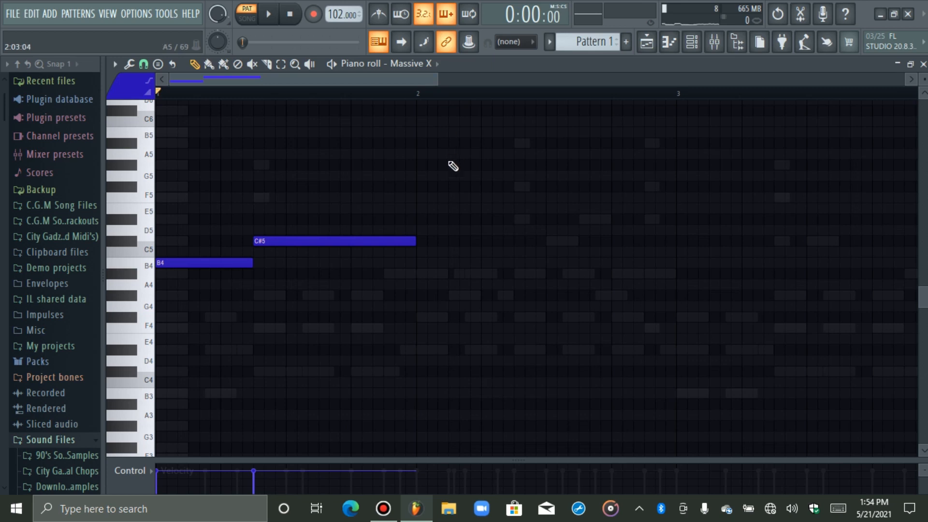
{"action": "key", "text": "space"}
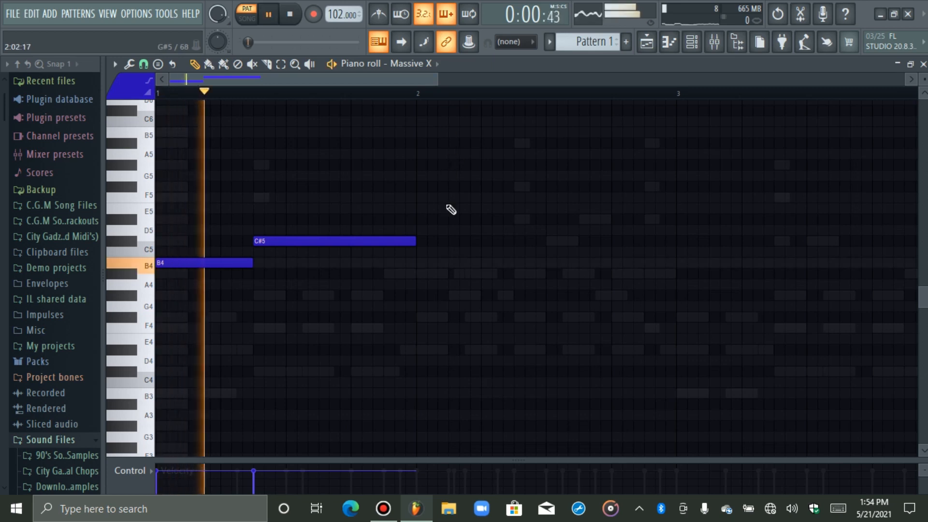
{"action": "left_click", "coordinate": [419, 351]}
{"action": "key", "text": "space"}
{"action": "left_click", "coordinate": [576, 352]}
{"action": "mouse_move", "coordinate": [577, 352]}
{"action": "left_mouse_down"}
{"action": "mouse_move", "coordinate": [488, 354]}
{"action": "mouse_move", "coordinate": [620, 364]}
{"action": "mouse_move", "coordinate": [610, 365]}
{"action": "left_mouse_up"}
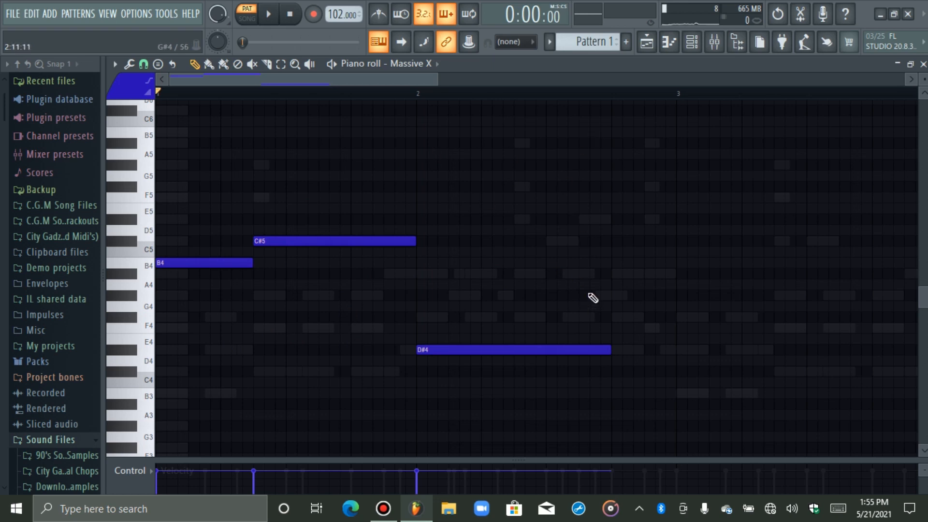
Add a four-step A#4 note at step 13 of bar 2, play the pattern, and lower the note to F#4
{"action": "left_click", "coordinate": [613, 276]}
{"action": "key", "text": "space"}
{"action": "left_click_drag", "start_coordinate": [805, 277], "coordinate": [674, 288]}
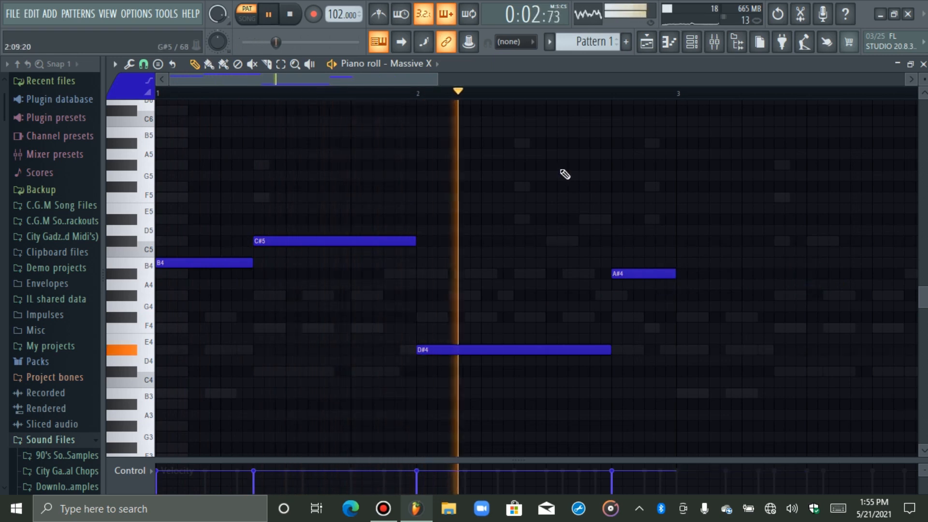
{"action": "key", "text": "space"}
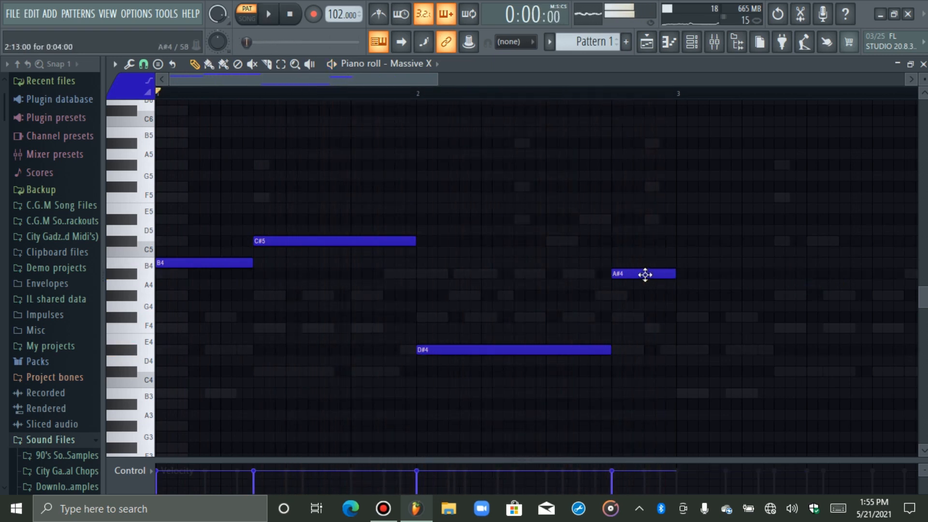
{"action": "key", "text": "space"}
{"action": "left_click_drag", "start_coordinate": [636, 275], "coordinate": [636, 317]}
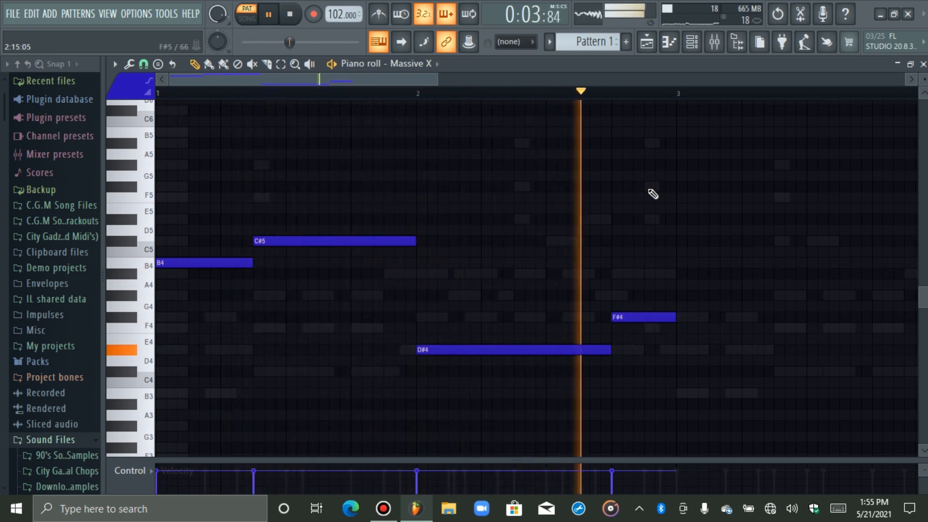
Stop playback, load the user preset Deep Space_AV in Massive X, and play the pattern with it
{"action": "left_click", "coordinate": [669, 42]}
{"action": "key", "text": "space"}
{"action": "left_click", "coordinate": [252, 152]}
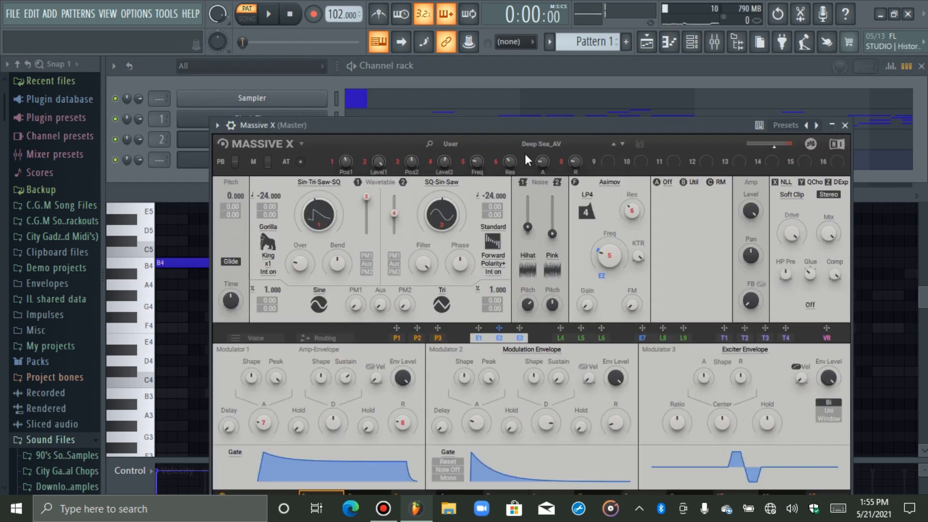
{"action": "left_click", "coordinate": [532, 142]}
{"action": "left_click", "coordinate": [534, 330]}
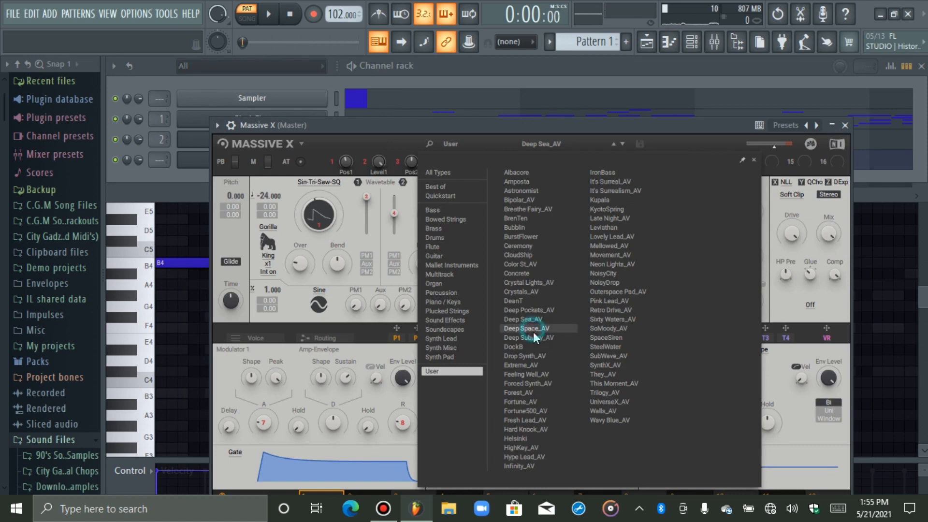
{"action": "left_click", "coordinate": [669, 42]}
{"action": "key", "text": "space"}
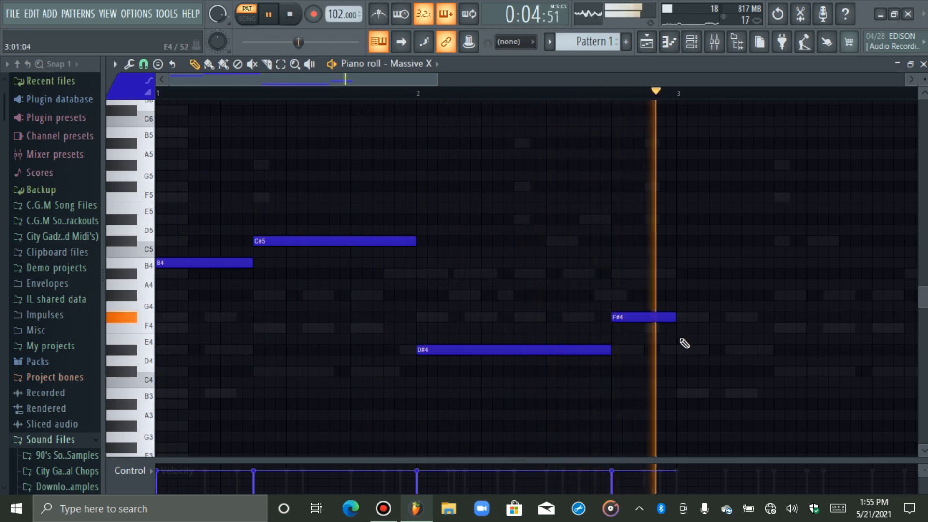
Move the four-step note at step 13 of bar 2 to F5 and raise the twelve-step D#4 note one octave
{"action": "left_click", "coordinate": [630, 314]}
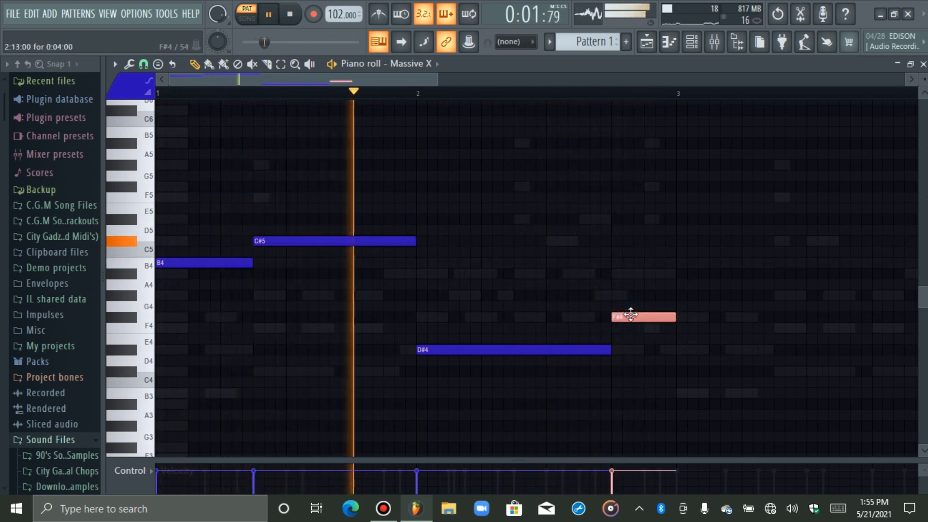
{"action": "left_click_drag", "start_coordinate": [631, 315], "coordinate": [636, 320]}
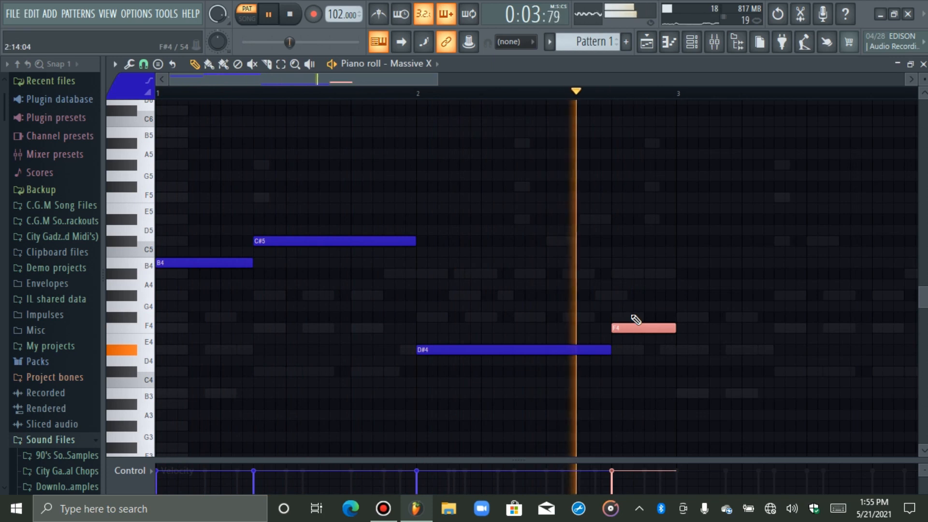
{"action": "key", "text": "ctrl+Up"}
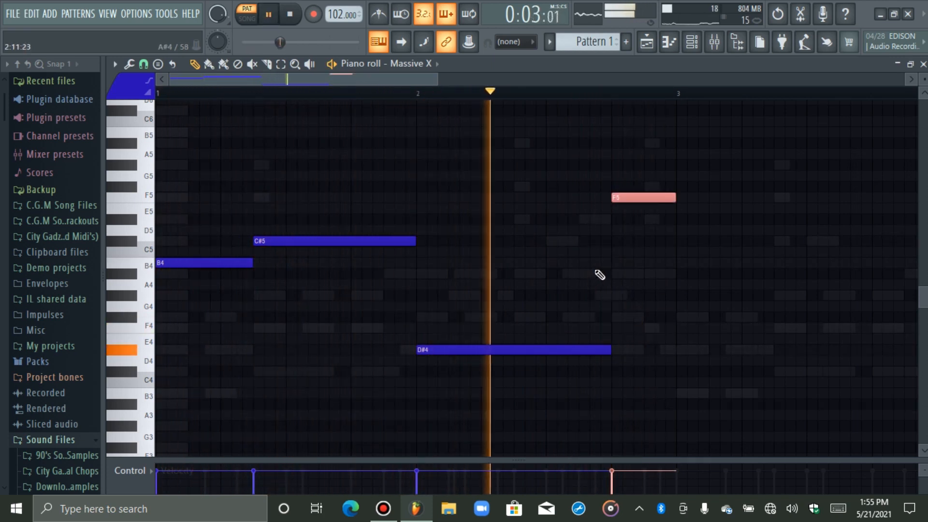
{"action": "left_click", "coordinate": [578, 349]}
{"action": "key", "text": "ctrl+Up"}
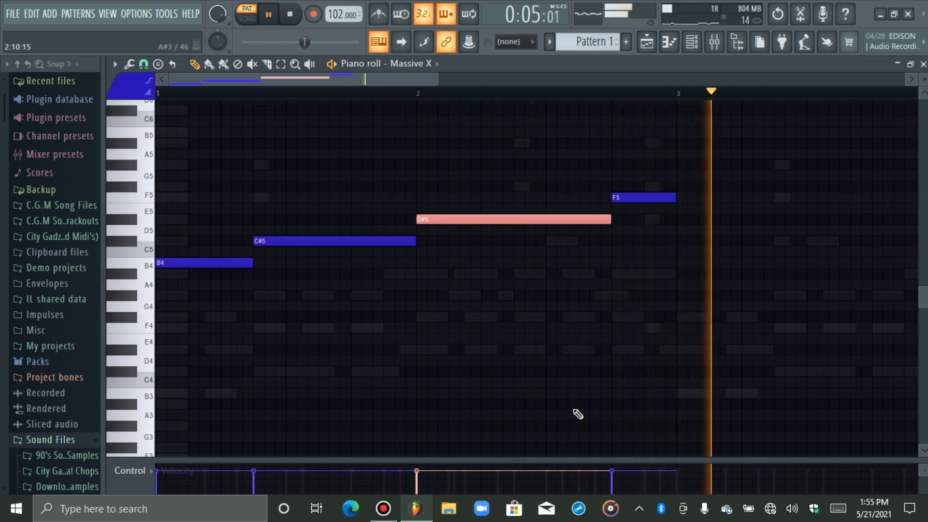
Audition the twelve-step bar 2 note at C5, A#4 and F#5 during playback, and return it to D#5
{"action": "key", "text": "Down"}
{"action": "key", "text": "Down"}
{"action": "key", "text": "Down"}
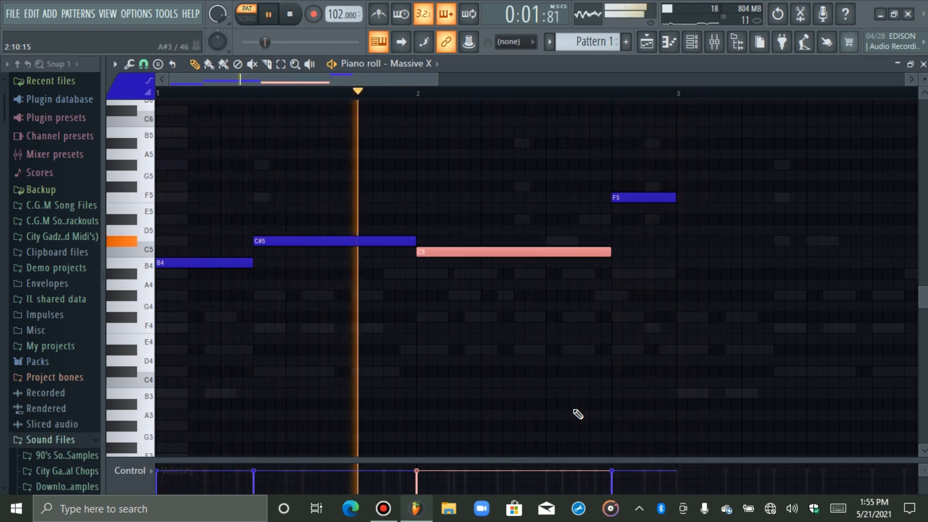
{"action": "key", "text": "Down"}
{"action": "key", "text": "Down"}
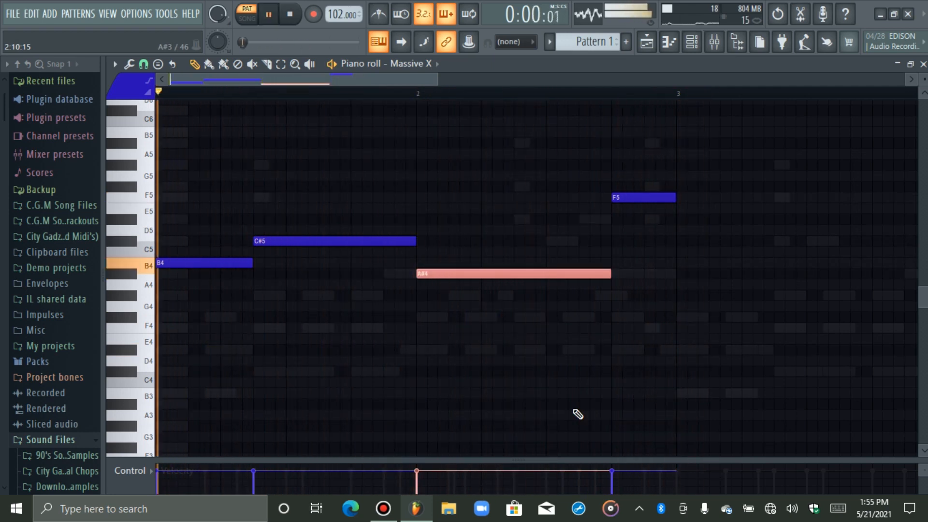
{"action": "key", "text": "Down"}
{"action": "key", "text": "Down"}
{"action": "key", "text": "Down"}
{"action": "key", "text": "Down"}
{"action": "key", "text": "ctrl+Up"}
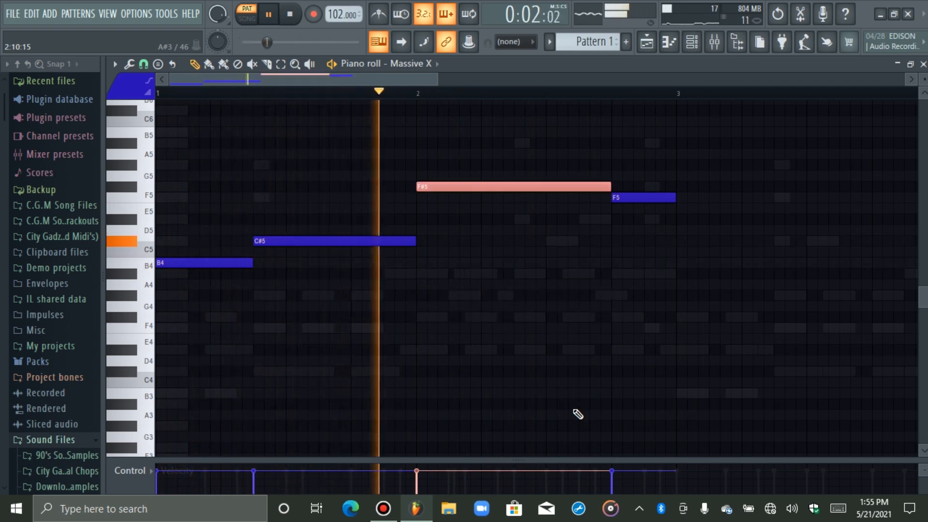
{"action": "key", "text": "ctrl+Down"}
{"action": "key", "text": "Down"}
{"action": "key", "text": "Down"}
{"action": "key", "text": "Down"}
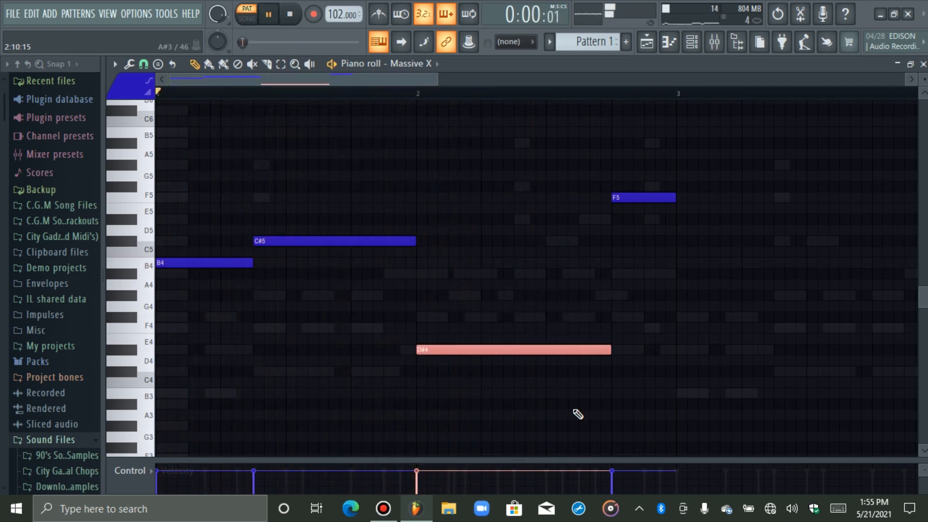
{"action": "key", "text": "ctrl+Up"}
Lower the four-step F5 note at the end of bar 2 by four semitones to C#5
{"action": "left_click", "coordinate": [652, 232]}
{"action": "left_click", "coordinate": [642, 196]}
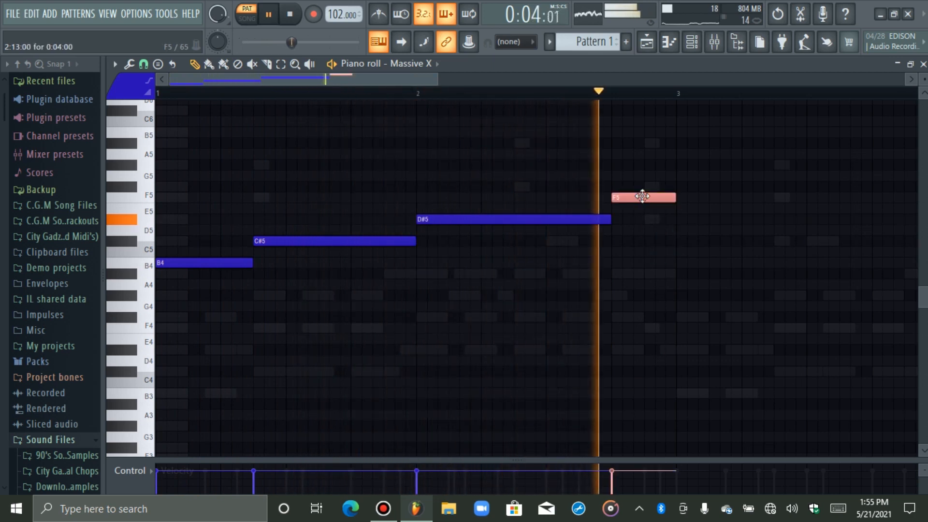
{"action": "key", "text": "Down"}
{"action": "key", "text": "Down"}
{"action": "key", "text": "Down"}
{"action": "key", "text": "Down"}
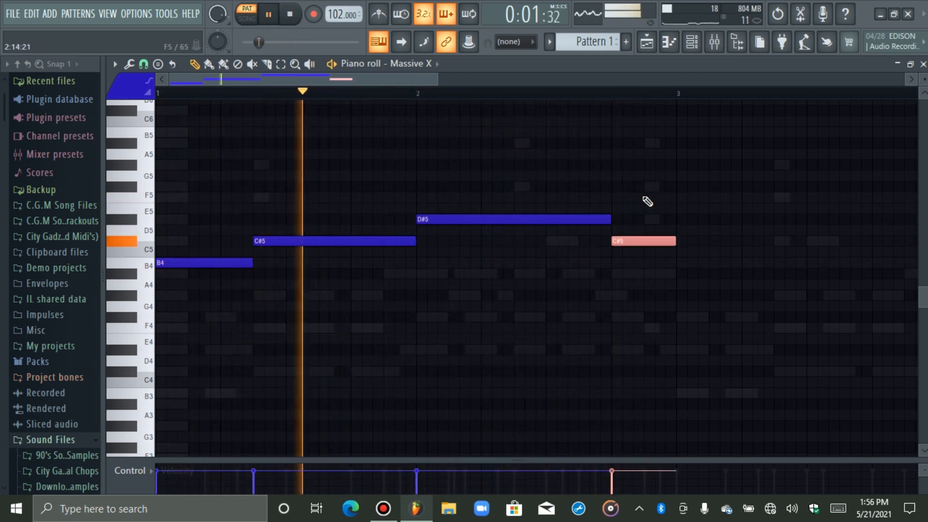
Duplicate all the Massive X notes of bars 1 and 2 into bars 3 and 4
{"action": "key", "text": "ctrl+a"}
{"action": "key", "text": "ctrl+b"}
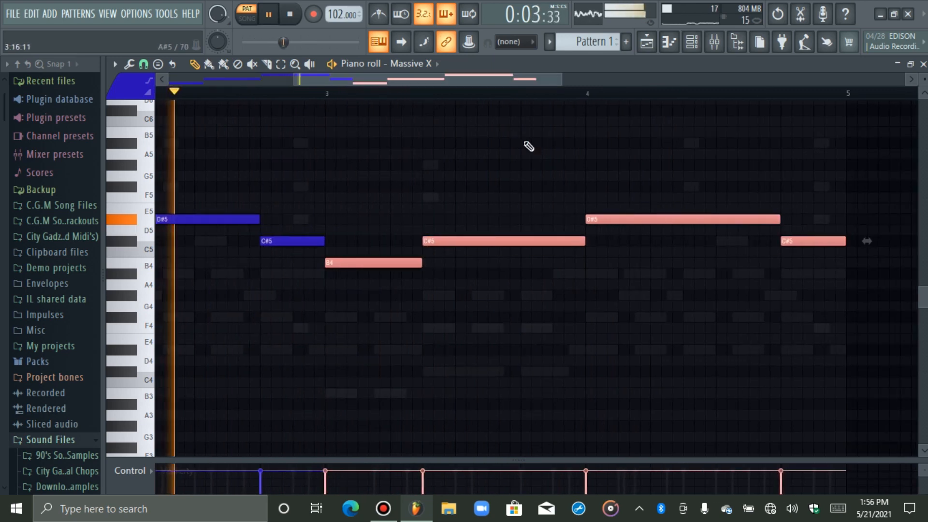
{"action": "left_click_drag", "start_coordinate": [293, 96], "coordinate": [160, 95]}
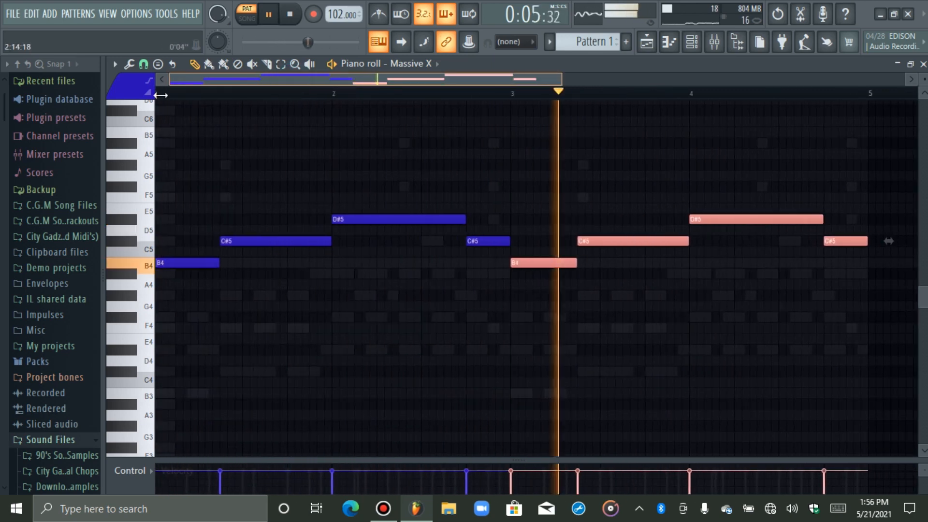
{"action": "left_click", "coordinate": [533, 165]}
{"action": "left_click_drag", "start_coordinate": [562, 78], "coordinate": [536, 79]}
Stop playback, set the root note of Pluck Tiny and Massive X to F5, and raise Xpand!2's root note
{"action": "left_click", "coordinate": [695, 44]}
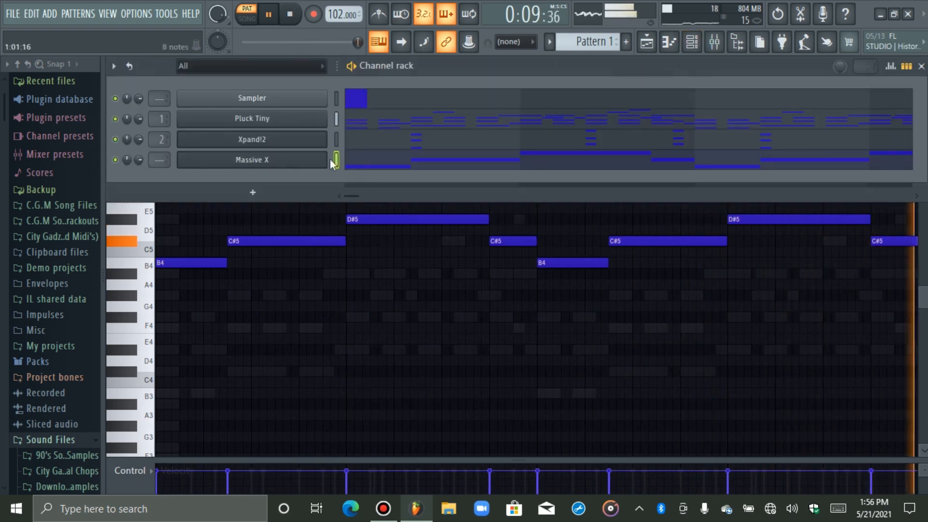
{"action": "key", "text": "space"}
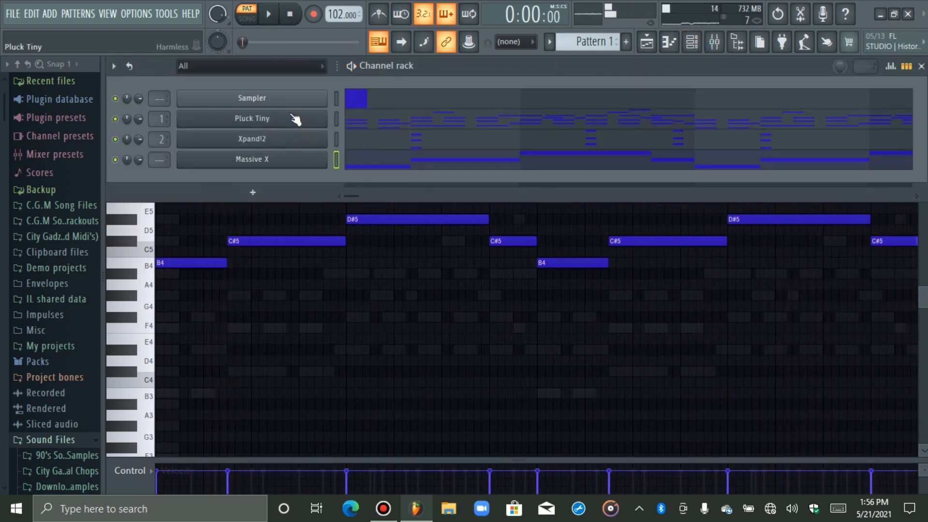
{"action": "left_click", "coordinate": [295, 119]}
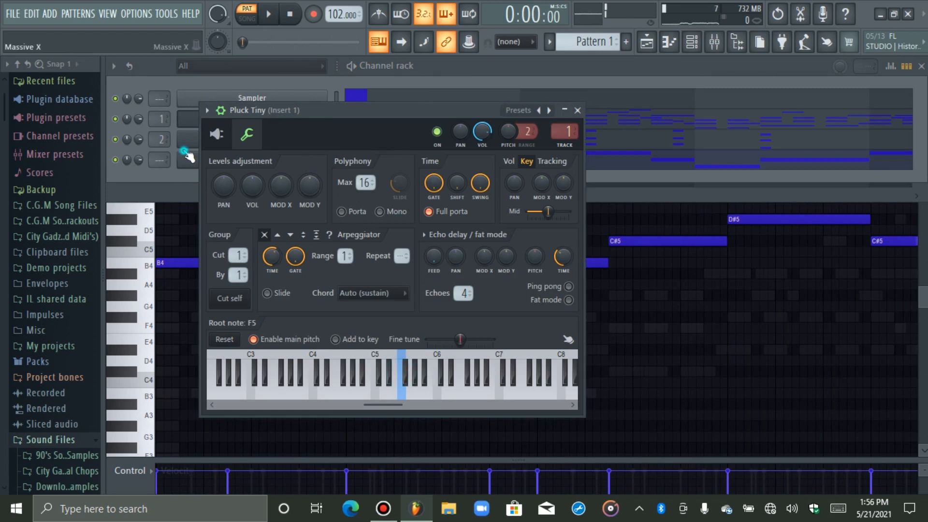
{"action": "left_click", "coordinate": [193, 170]}
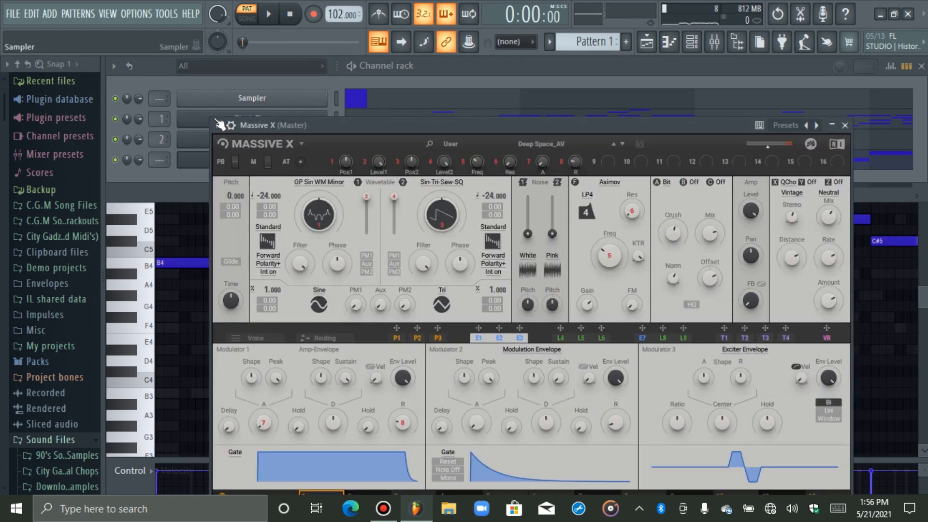
{"action": "left_click", "coordinate": [286, 151]}
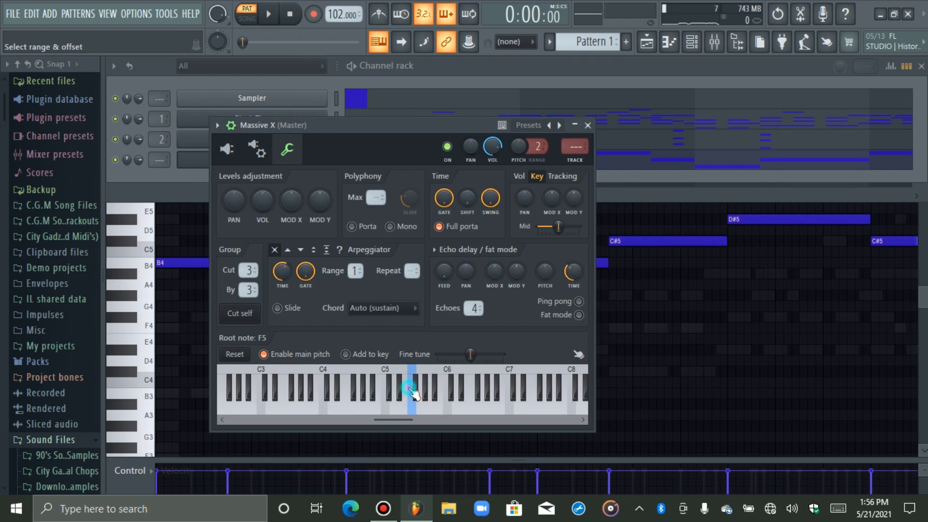
{"action": "left_click", "coordinate": [195, 141]}
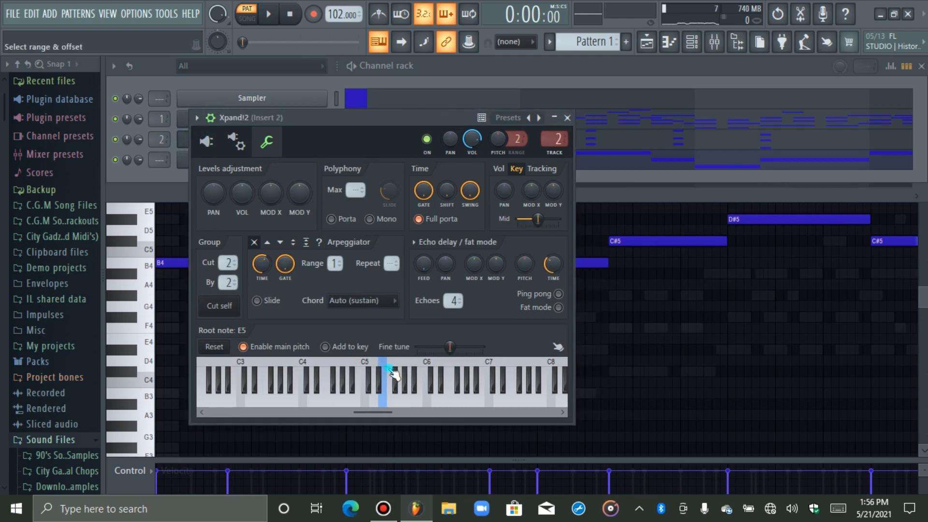
{"action": "left_click", "coordinate": [188, 145]}
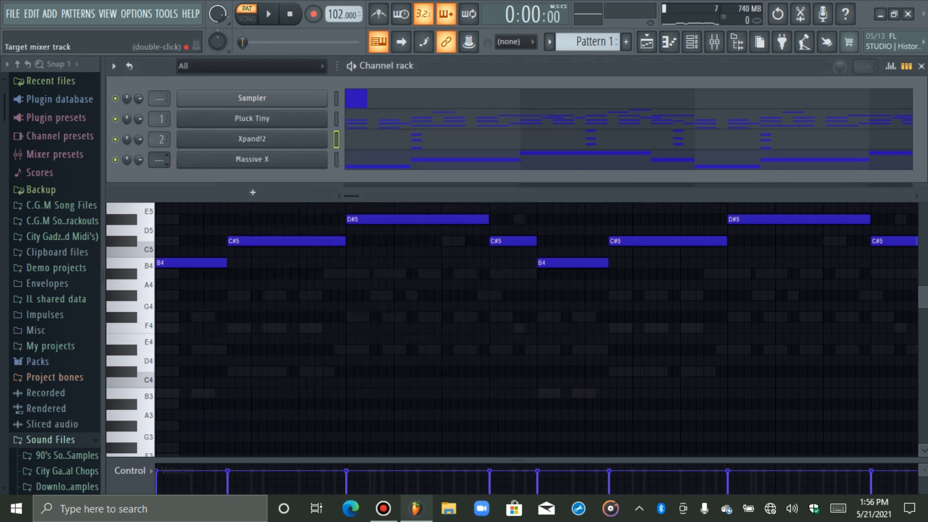
Assign Massive X to mixer track 3 and play the pattern with all channels selected
{"action": "key", "text": "space"}
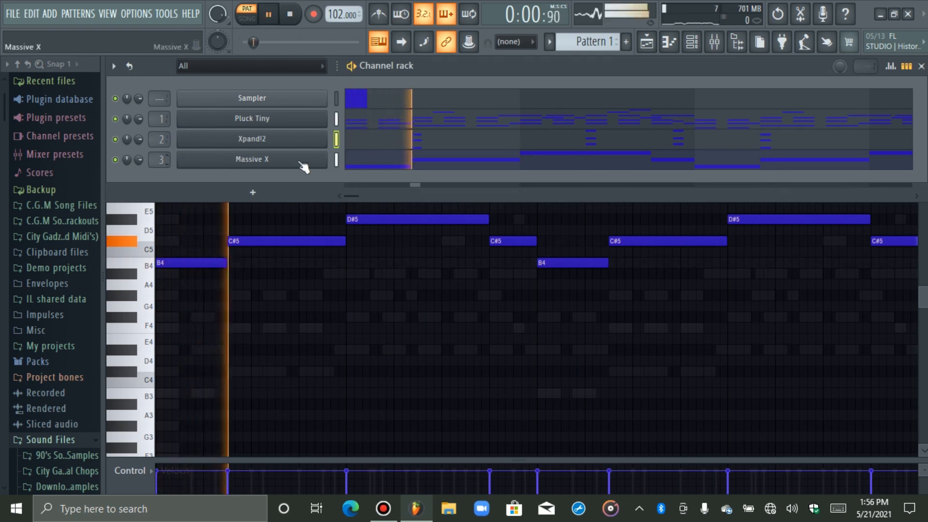
{"action": "left_click", "coordinate": [336, 99]}
{"action": "double_click", "coordinate": [337, 96]}
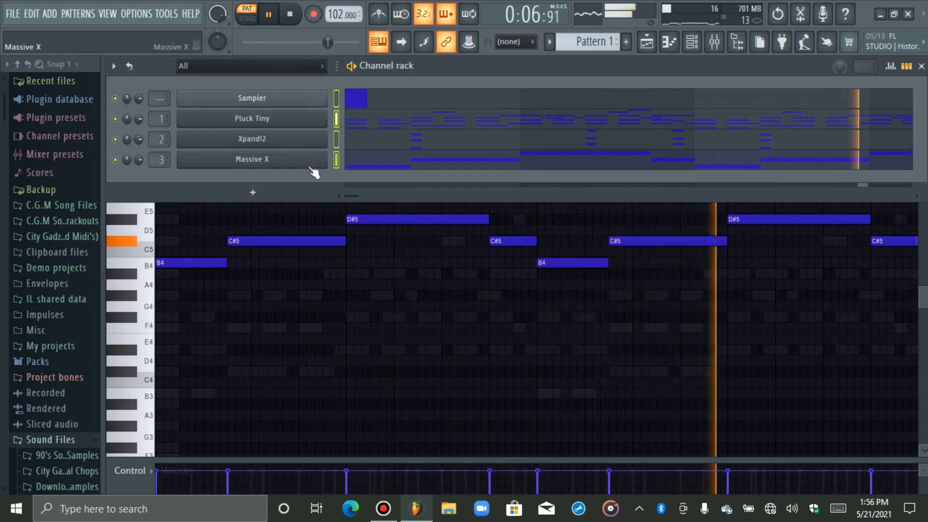
{"action": "key", "text": "space"}
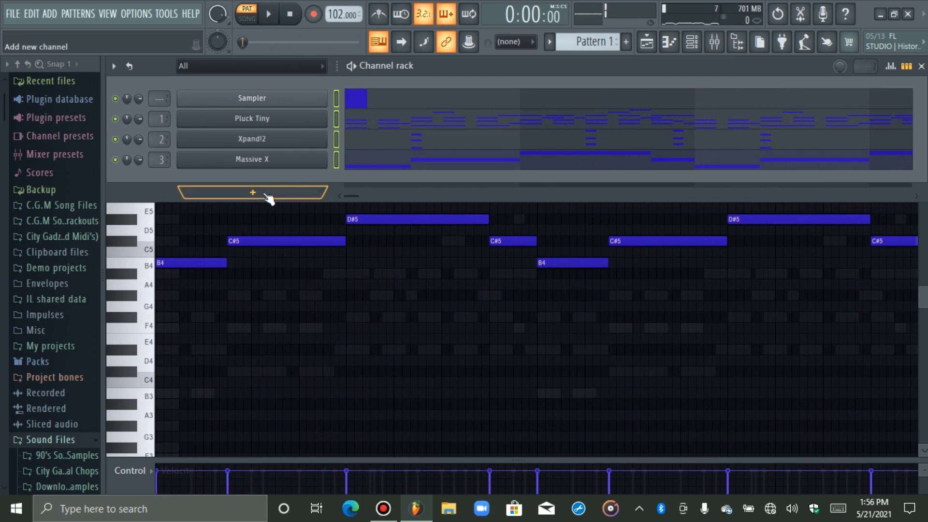
Add a second Xpand!2 instrument channel and adjust its root note in the channel settings
{"action": "left_click", "coordinate": [268, 197]}
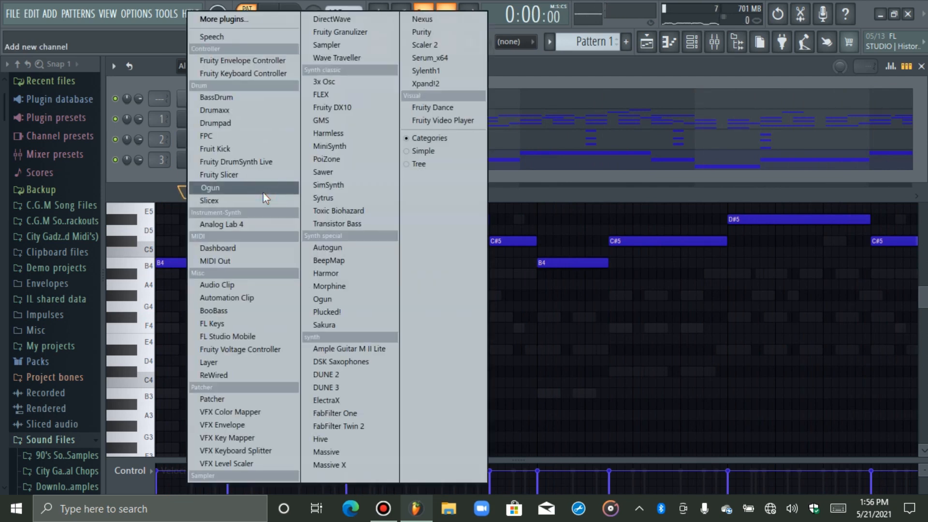
{"action": "left_click", "coordinate": [174, 180]}
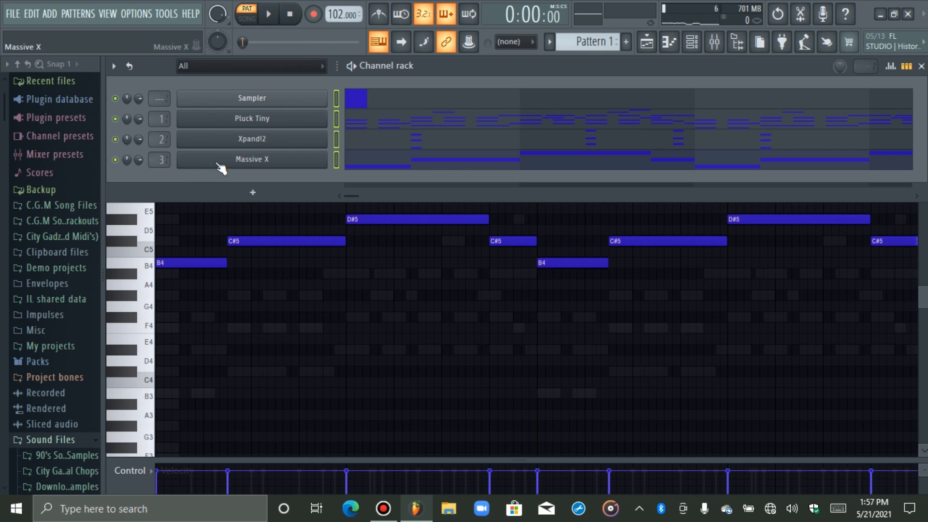
{"action": "left_click", "coordinate": [258, 193]}
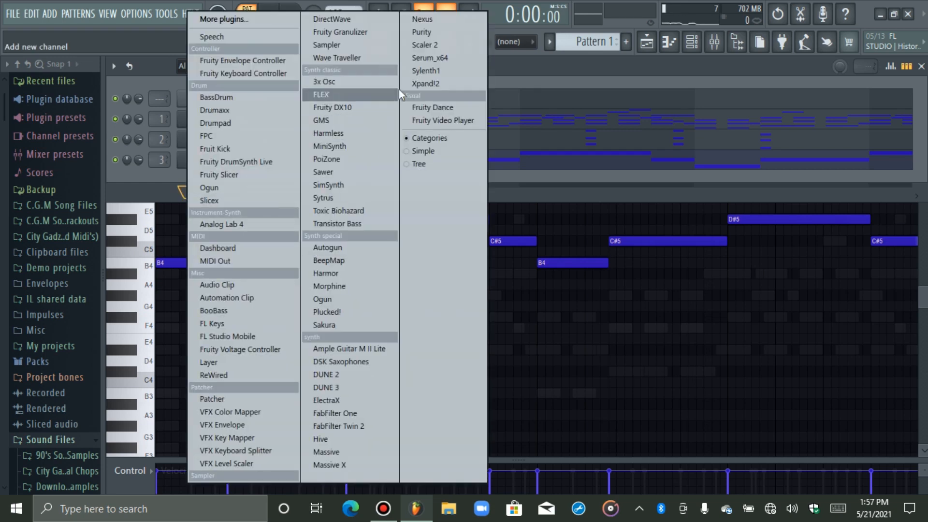
{"action": "left_click", "coordinate": [427, 83]}
{"action": "left_click", "coordinate": [249, 160]}
{"action": "left_click", "coordinate": [305, 184]}
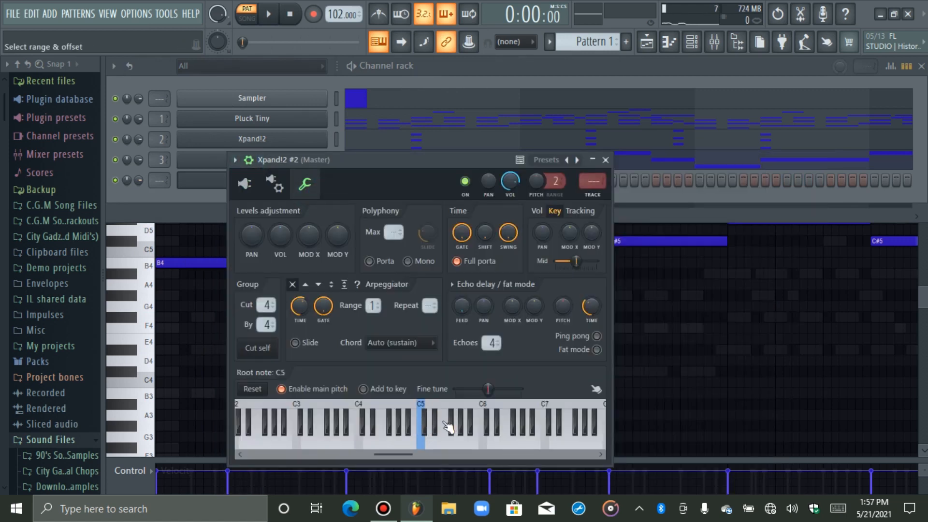
{"action": "left_click", "coordinate": [249, 160]}
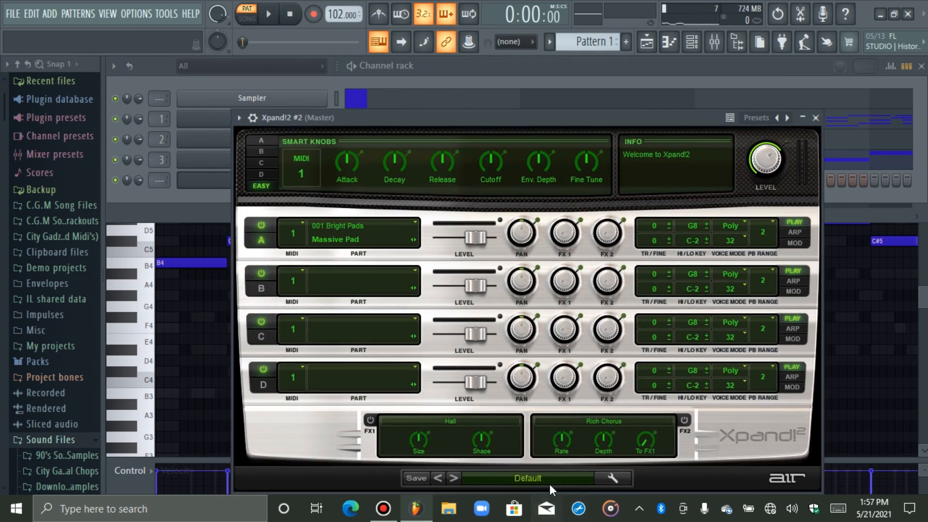
Load the Soft Leads preset 33 Quaaak Express in Xpand!2 #2 and open that channel's empty piano roll at bar 1
{"action": "left_click", "coordinate": [549, 483]}
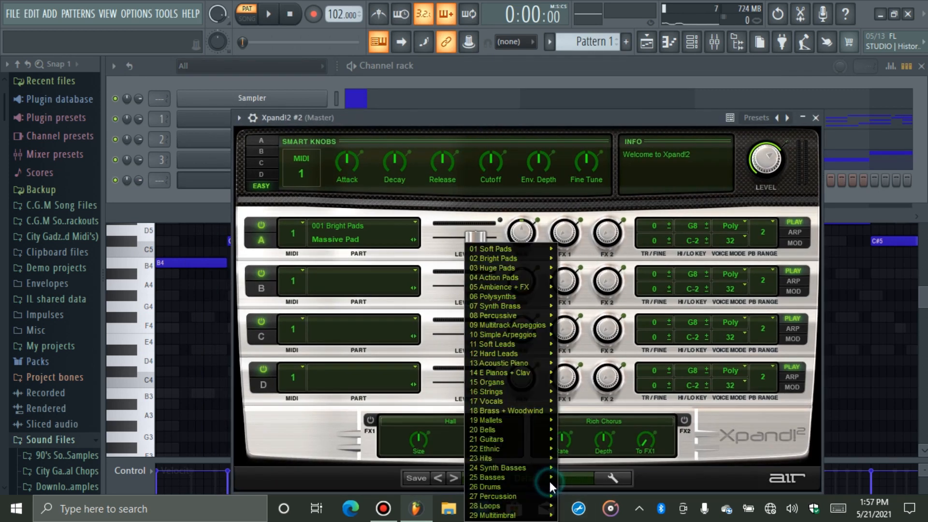
{"action": "mouse_move", "coordinate": [503, 345]}
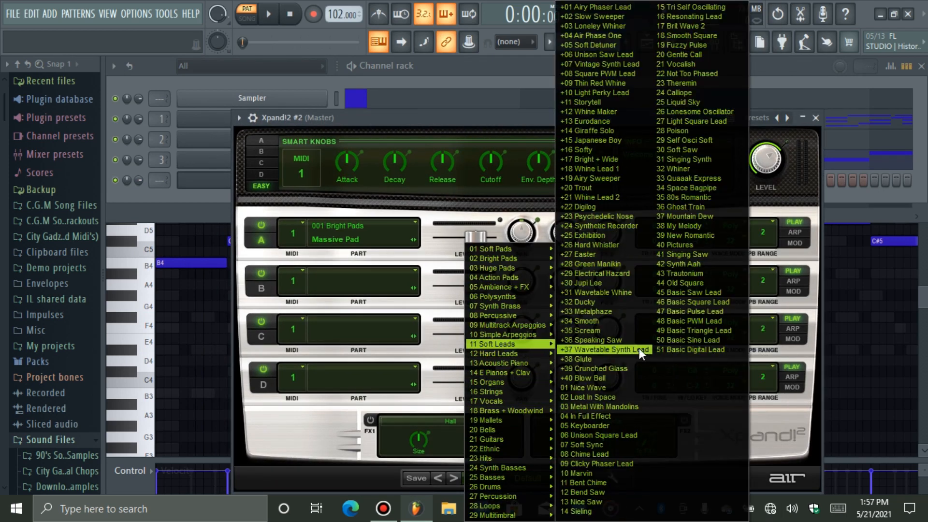
{"action": "left_click", "coordinate": [683, 180]}
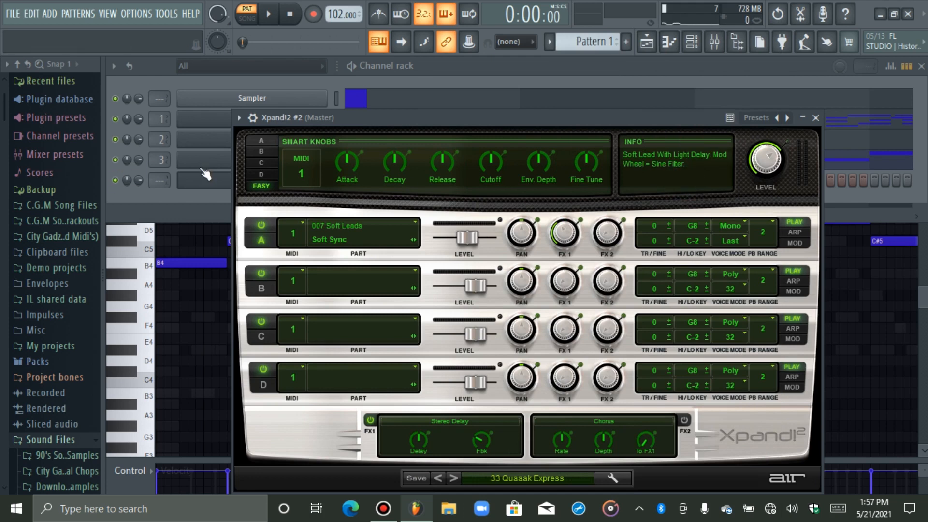
{"action": "right_click", "coordinate": [211, 180]}
{"action": "left_click", "coordinate": [344, 180]}
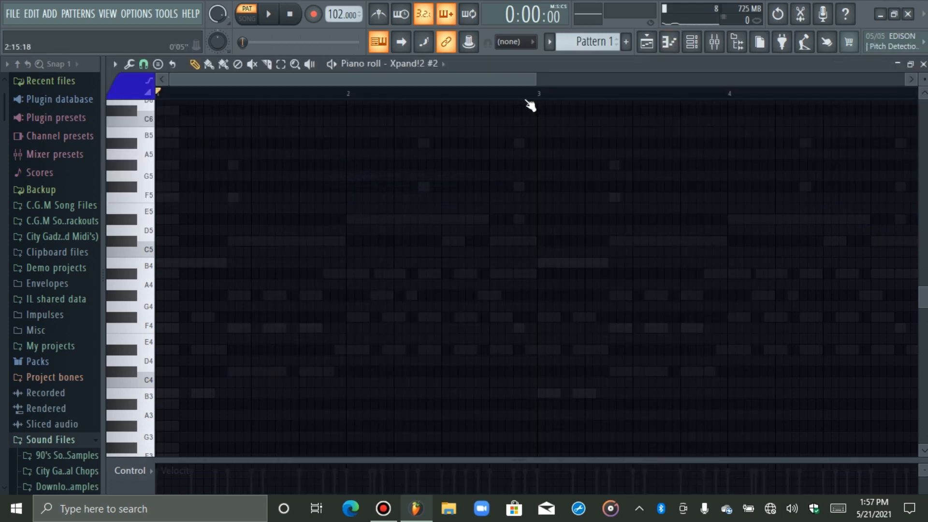
{"action": "left_click_drag", "start_coordinate": [533, 81], "coordinate": [338, 114]}
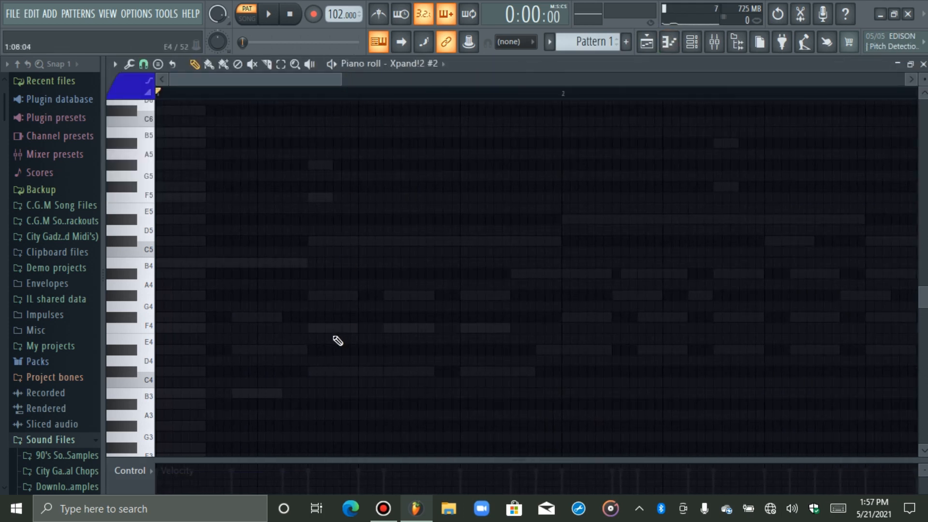
Set the root note of Xpand!2 #2 to F4 in its channel settings and reopen its piano roll at bar 1
{"action": "left_click", "coordinate": [306, 295]}
{"action": "right_click", "coordinate": [377, 300]}
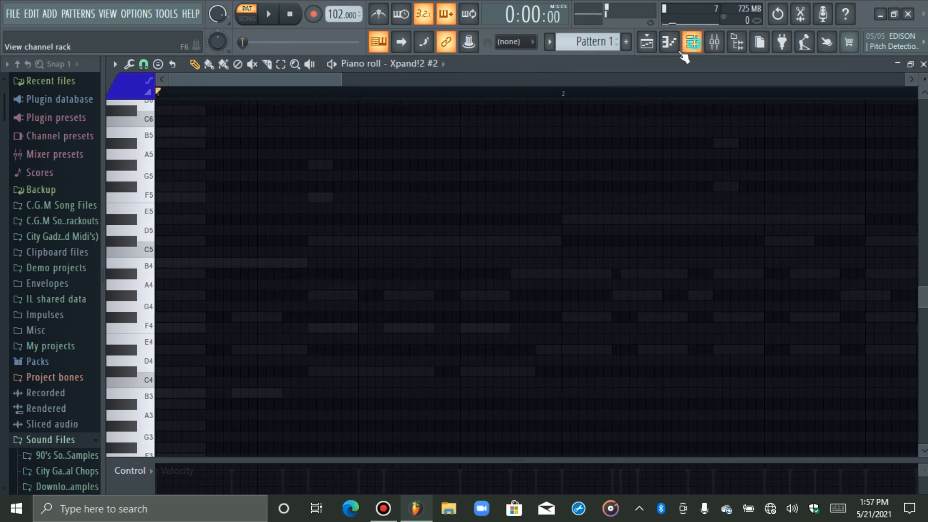
{"action": "left_click", "coordinate": [686, 48]}
{"action": "left_click", "coordinate": [252, 180]}
{"action": "left_click", "coordinate": [309, 141]}
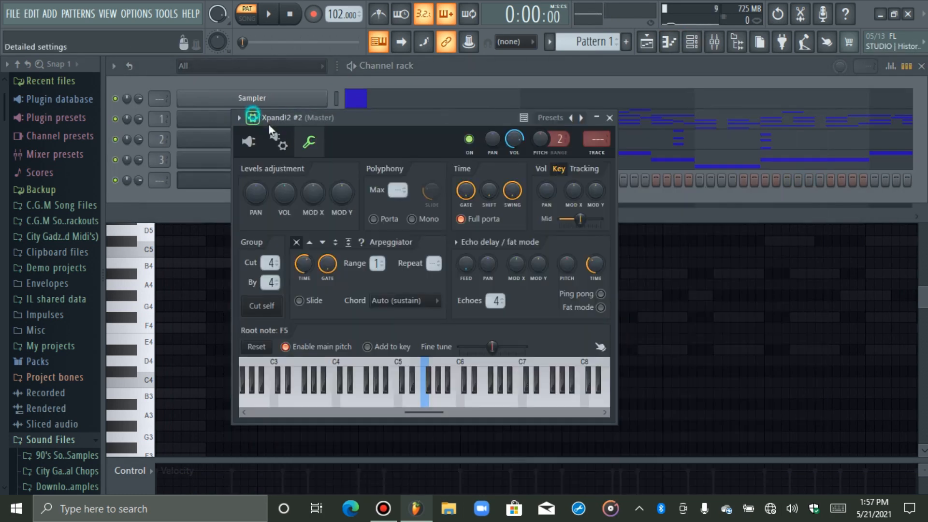
{"action": "right_click", "coordinate": [367, 376]}
{"action": "left_click", "coordinate": [368, 376]}
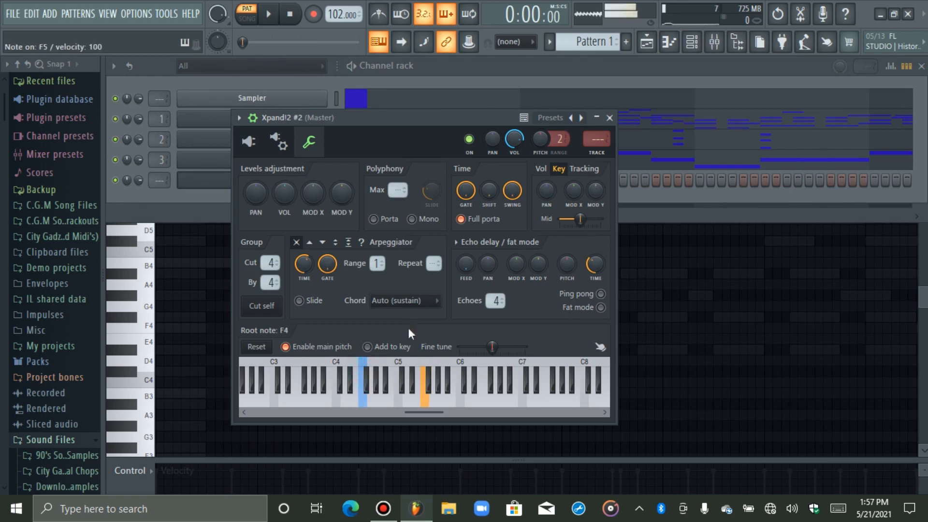
{"action": "left_click", "coordinate": [669, 42]}
{"action": "left_click_drag", "start_coordinate": [338, 81], "coordinate": [307, 82]}
Try an overlapping F4 and shortened G#4 note pair at step 7 of bar 1 and play it back
{"action": "left_click", "coordinate": [344, 241]}
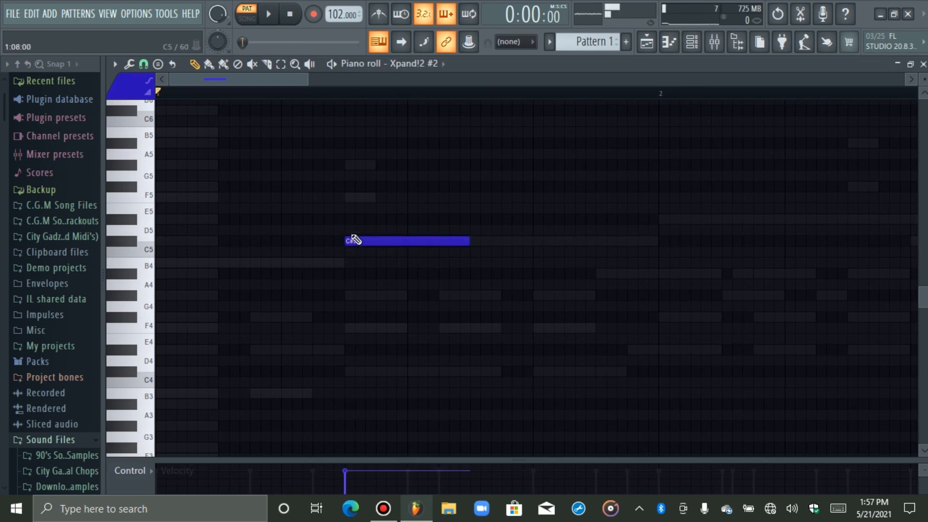
{"action": "left_click", "coordinate": [371, 240]}
{"action": "left_click_drag", "start_coordinate": [371, 240], "coordinate": [368, 328]}
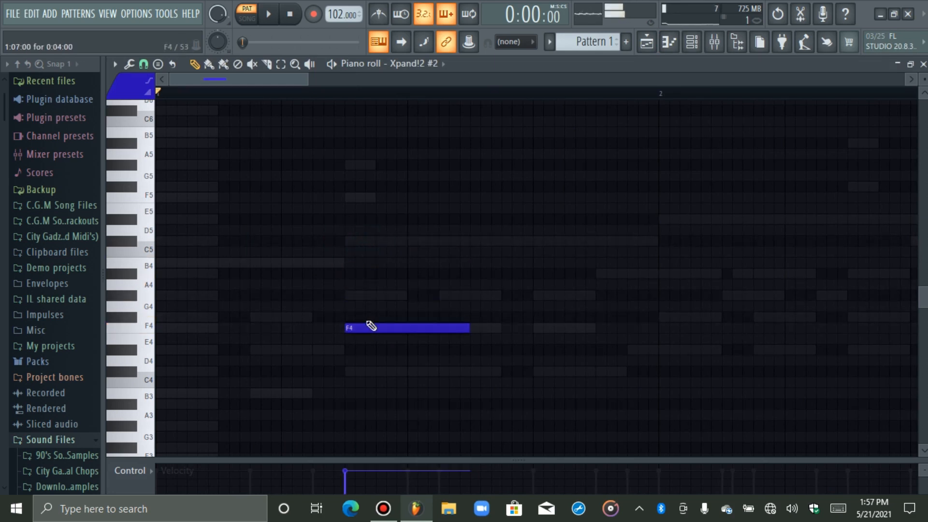
{"action": "left_click", "coordinate": [352, 296]}
{"action": "left_click_drag", "start_coordinate": [471, 301], "coordinate": [392, 300]}
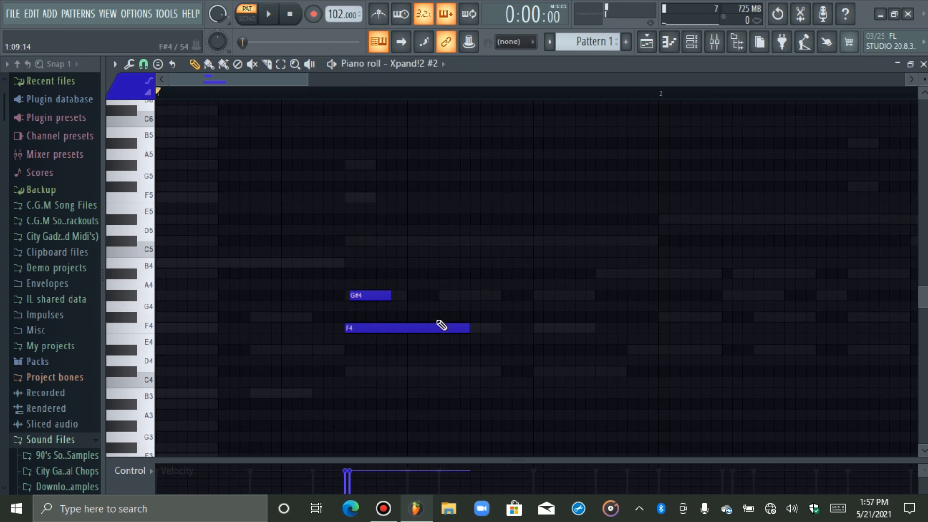
{"action": "left_click_drag", "start_coordinate": [466, 329], "coordinate": [400, 328]}
{"action": "key", "text": "space"}
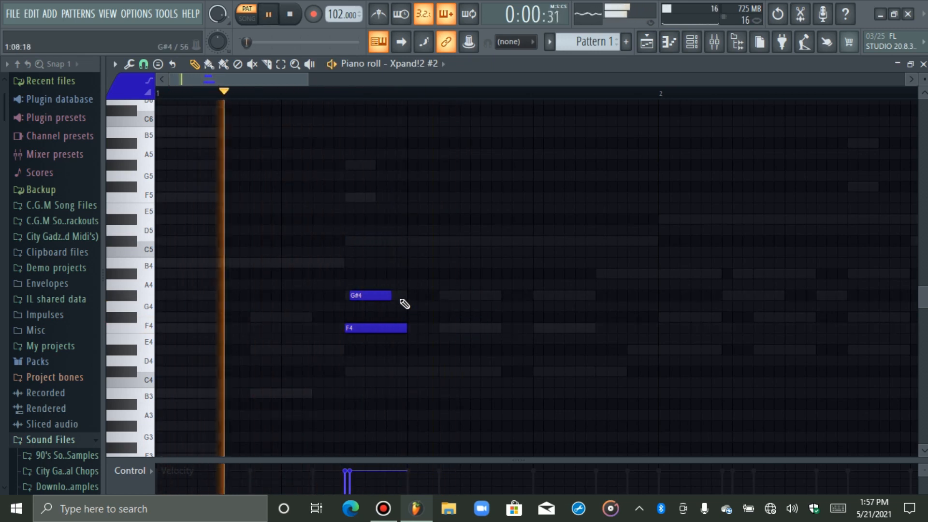
Raise the trial note pair by an octave, delete both notes and stop playback
{"action": "key", "text": "ctrl+Up"}
{"action": "right_click", "coordinate": [361, 165]}
{"action": "right_click", "coordinate": [373, 198]}
{"action": "key", "text": "space"}
Place an overlapping G#5 and A#5 pair at step 13 of bar 1, followed by a staggered C#5 and D#5 pair at step 15
{"action": "left_click", "coordinate": [445, 295]}
{"action": "left_click", "coordinate": [443, 273]}
{"action": "key", "text": "space"}
{"action": "left_click_drag", "start_coordinate": [504, 275], "coordinate": [557, 294]}
{"action": "key", "text": "space"}
{"action": "key", "text": "space"}
{"action": "key", "text": "ctrl+a"}
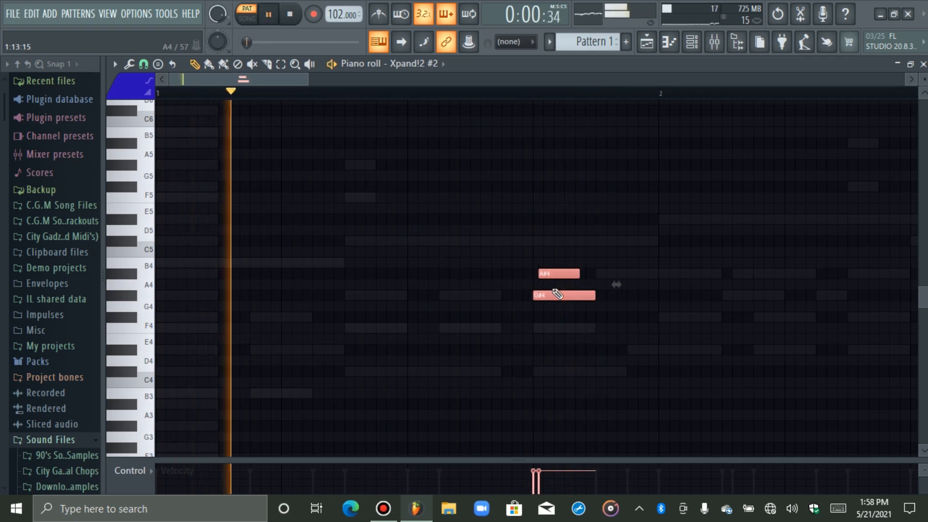
{"action": "key", "text": "ctrl+Up"}
{"action": "left_click", "coordinate": [597, 241]}
{"action": "left_click", "coordinate": [602, 219]}
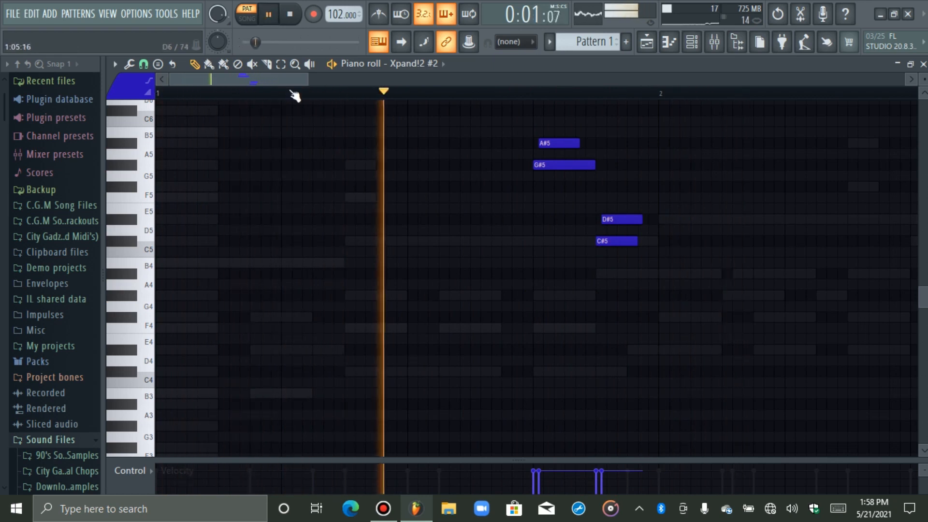
Shorten the A#5 note slightly, insert a short F#5 directly after it, and play the phrase
{"action": "left_click_drag", "start_coordinate": [579, 143], "coordinate": [576, 143]}
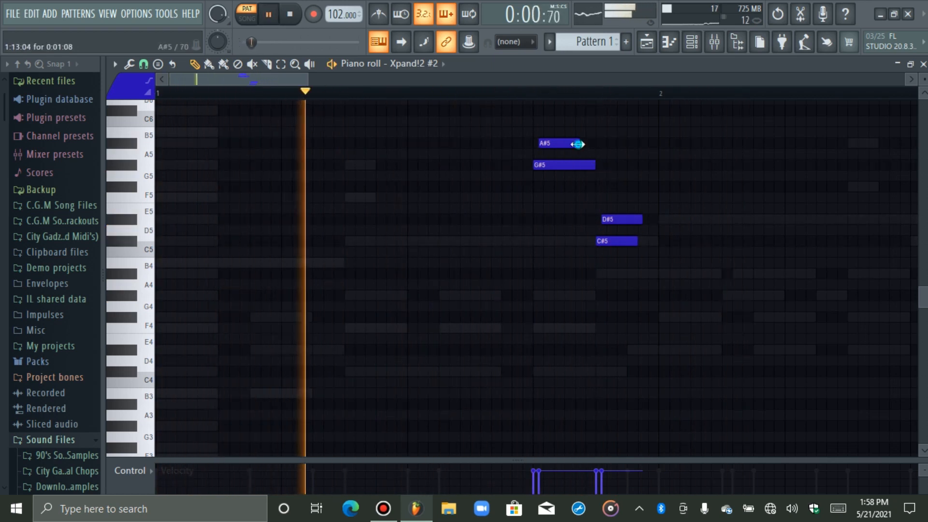
{"action": "key", "text": "space"}
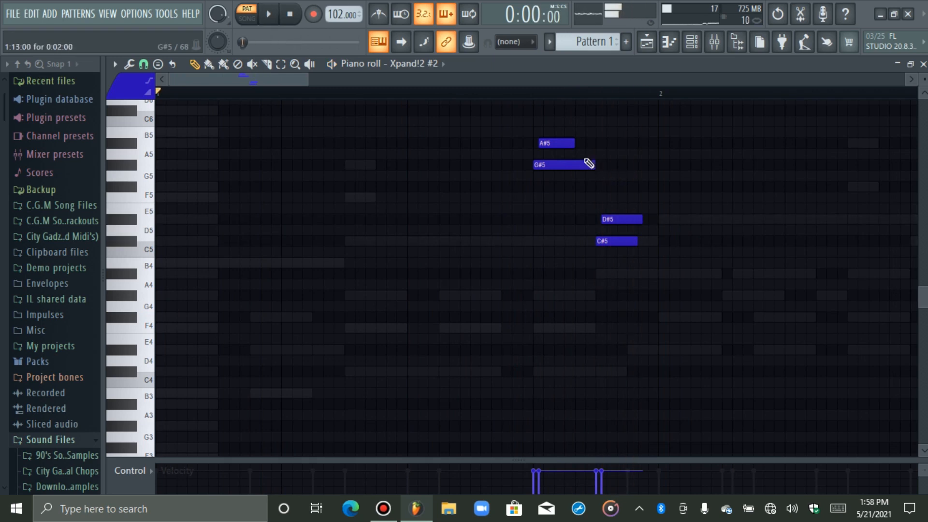
{"action": "left_click", "coordinate": [579, 186]}
{"action": "left_click_drag", "start_coordinate": [609, 189], "coordinate": [594, 191]}
{"action": "key", "text": "space"}
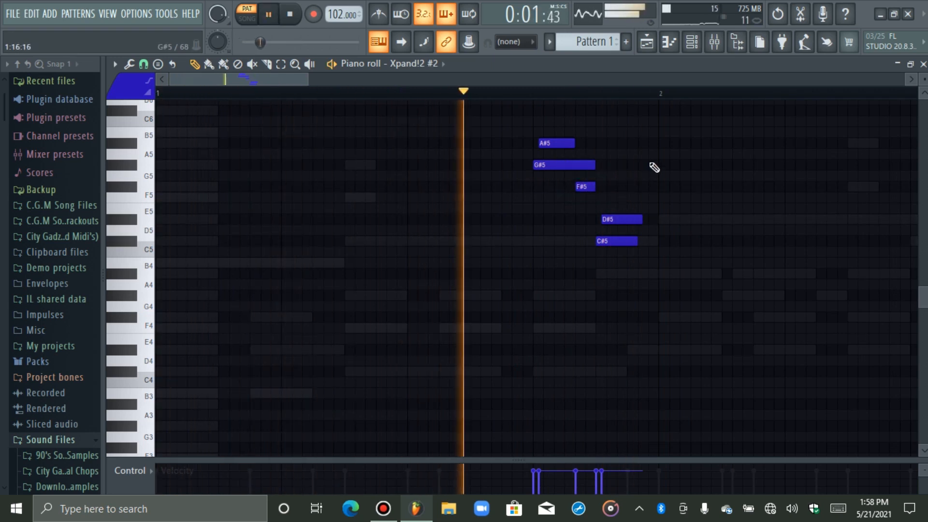
{"action": "mouse_move", "coordinate": [594, 164]}
{"action": "left_mouse_down"}
{"action": "mouse_move", "coordinate": [576, 164]}
{"action": "mouse_move", "coordinate": [595, 164]}
{"action": "left_mouse_up"}
{"action": "key", "text": "space"}
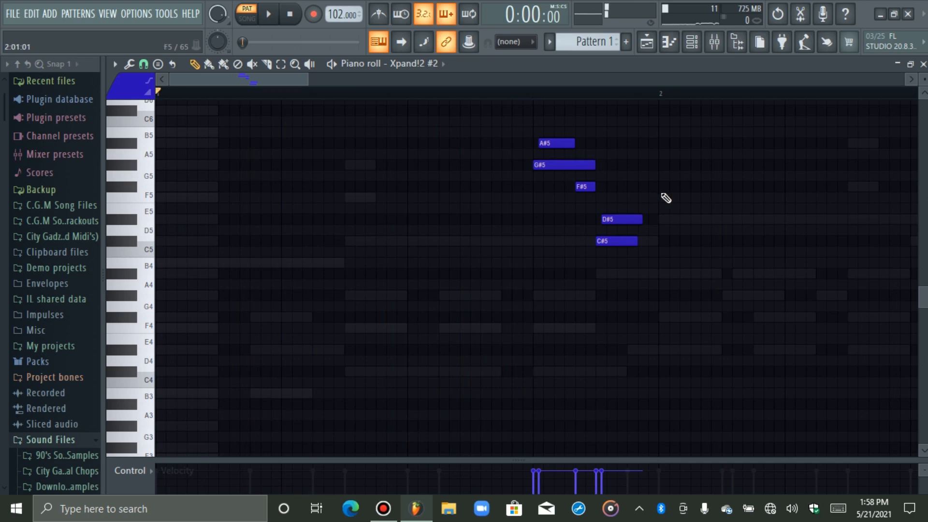
Add a two-step C#5 note at step 9 of bar 2 and play the pattern
{"action": "key", "text": "space"}
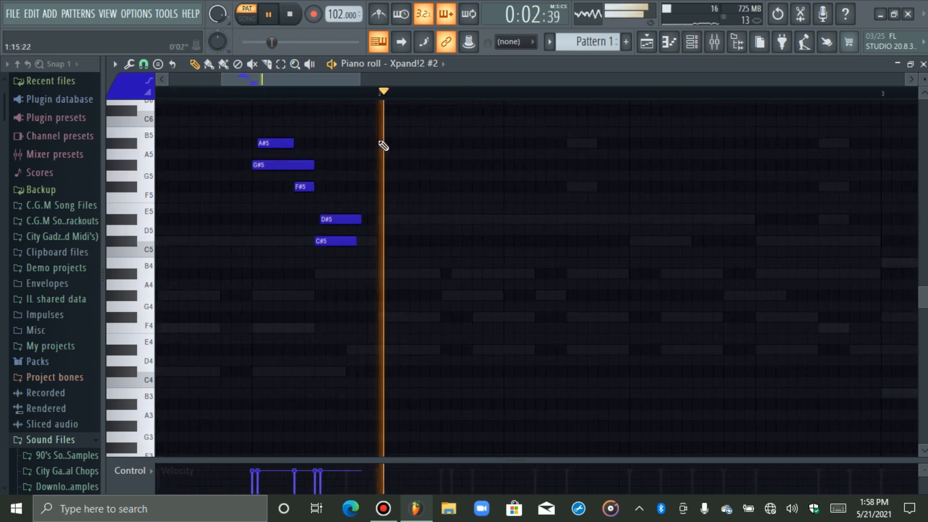
{"action": "left_click", "coordinate": [624, 241]}
{"action": "key", "text": "space"}
{"action": "left_click", "coordinate": [649, 248]}
{"action": "right_click", "coordinate": [656, 249]}
{"action": "left_click_drag", "start_coordinate": [642, 241], "coordinate": [646, 239]}
{"action": "key", "text": "space"}
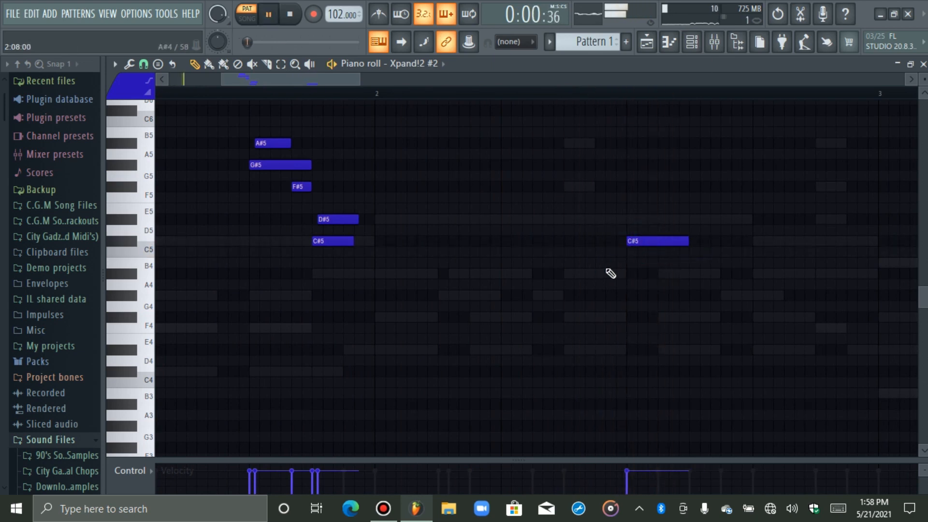
Add a staggered G#4 and A#4 pair at step 12 of bar 2, shortened to end within that step
{"action": "left_click", "coordinate": [723, 295]}
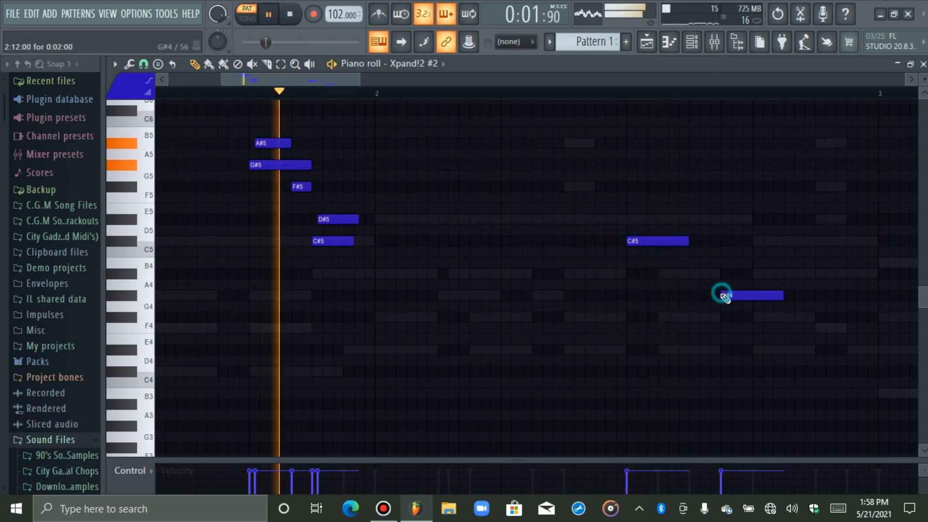
{"action": "left_click", "coordinate": [727, 274]}
{"action": "key", "text": "space"}
{"action": "mouse_move", "coordinate": [787, 274]}
{"action": "left_mouse_down"}
{"action": "mouse_move", "coordinate": [759, 274]}
{"action": "mouse_move", "coordinate": [779, 279]}
{"action": "mouse_move", "coordinate": [783, 294]}
{"action": "mouse_move", "coordinate": [754, 295]}
{"action": "mouse_move", "coordinate": [749, 276]}
{"action": "left_mouse_up"}
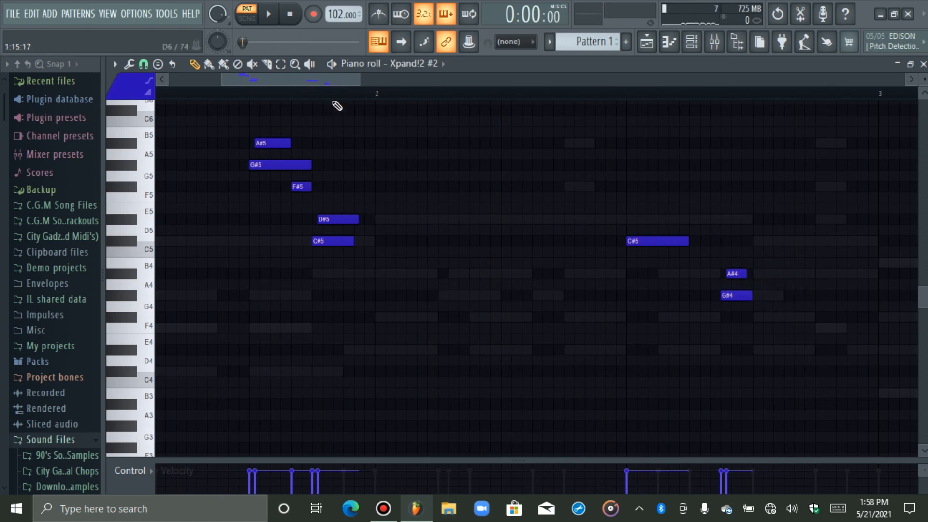
Try a staggered A#4 and C#5 pair at step 15 of bar 2, followed by G#4 at step 16, during playback
{"action": "mouse_move", "coordinate": [330, 83]}
{"action": "left_mouse_down"}
{"action": "mouse_move", "coordinate": [342, 81]}
{"action": "mouse_move", "coordinate": [317, 82]}
{"action": "left_mouse_up"}
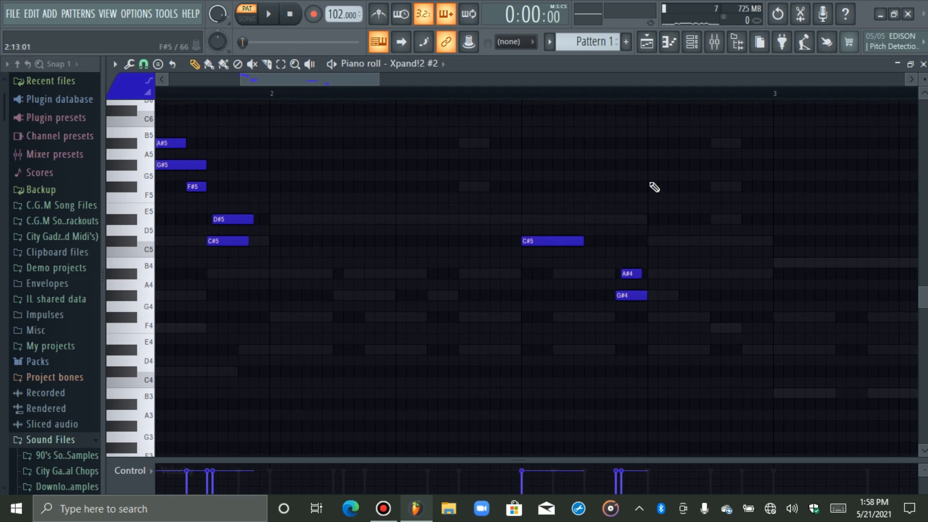
{"action": "left_click", "coordinate": [712, 273]}
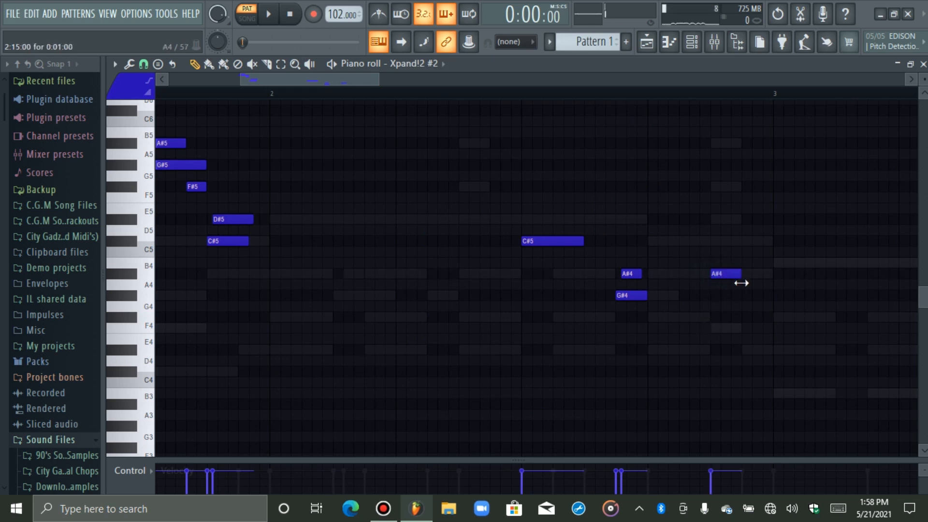
{"action": "key", "text": "space"}
{"action": "left_click", "coordinate": [718, 241]}
{"action": "left_click", "coordinate": [743, 294]}
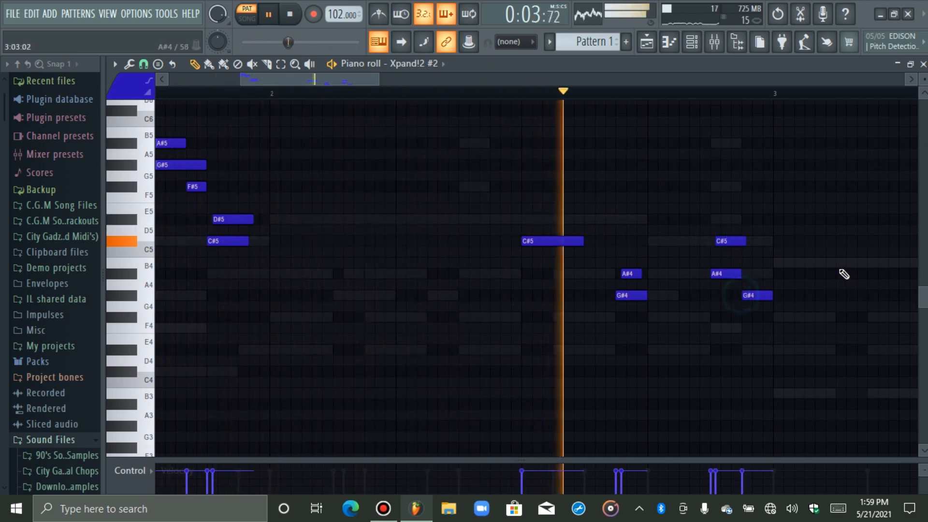
Try a staggered C#5 and D#5 pair at step 15 of bar 2 in place of the previous notes
{"action": "right_click", "coordinate": [739, 238]}
{"action": "left_click", "coordinate": [711, 240]}
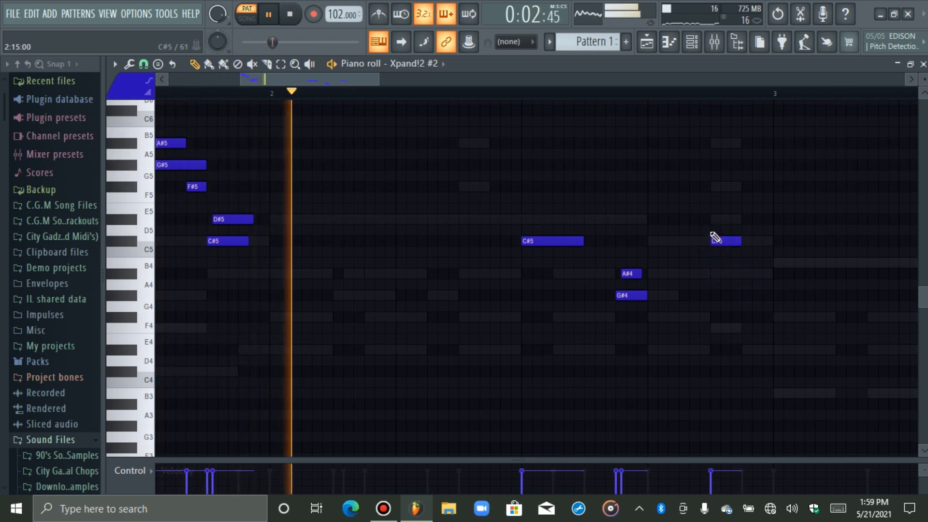
{"action": "left_click", "coordinate": [717, 219]}
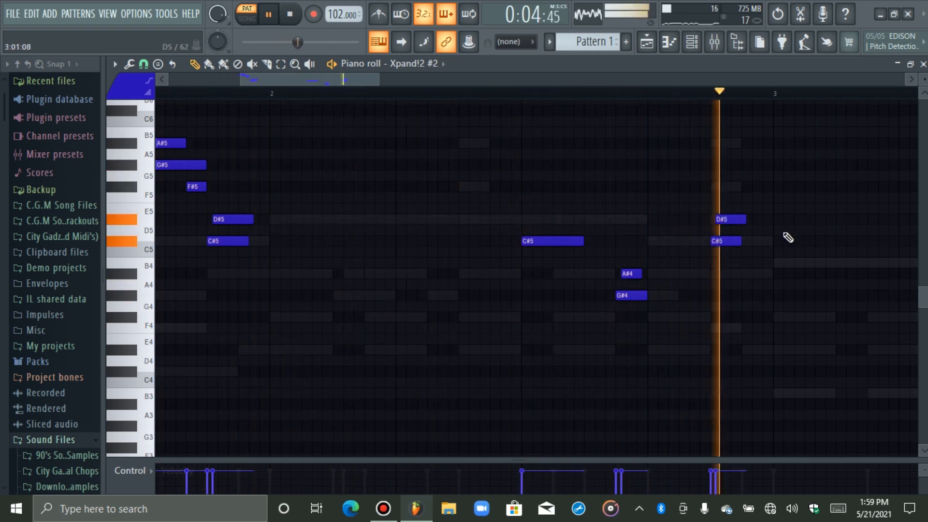
{"action": "right_click", "coordinate": [737, 218]}
Place a two-step A#4 at step 15 of bar 2 with a slightly delayed, shorter G#4 under it, and play the result
{"action": "left_click", "coordinate": [719, 274]}
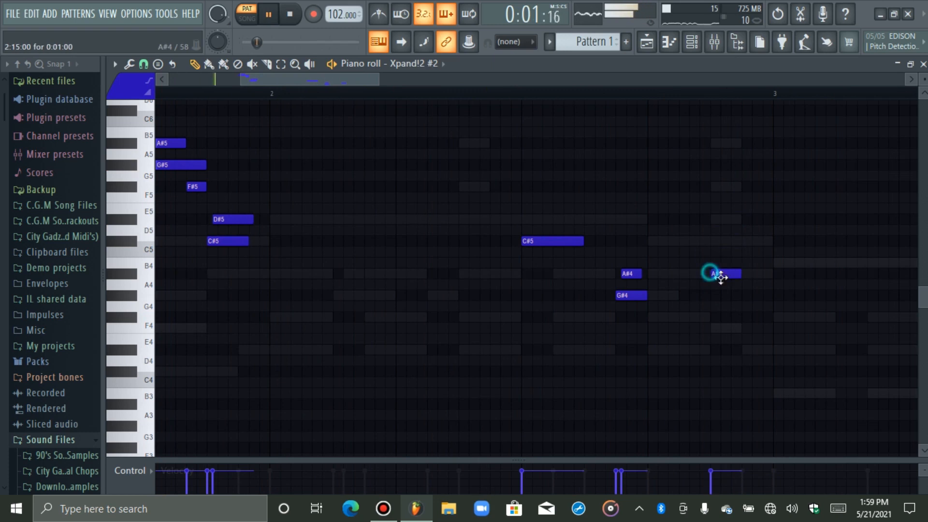
{"action": "left_click_drag", "start_coordinate": [740, 274], "coordinate": [773, 274]}
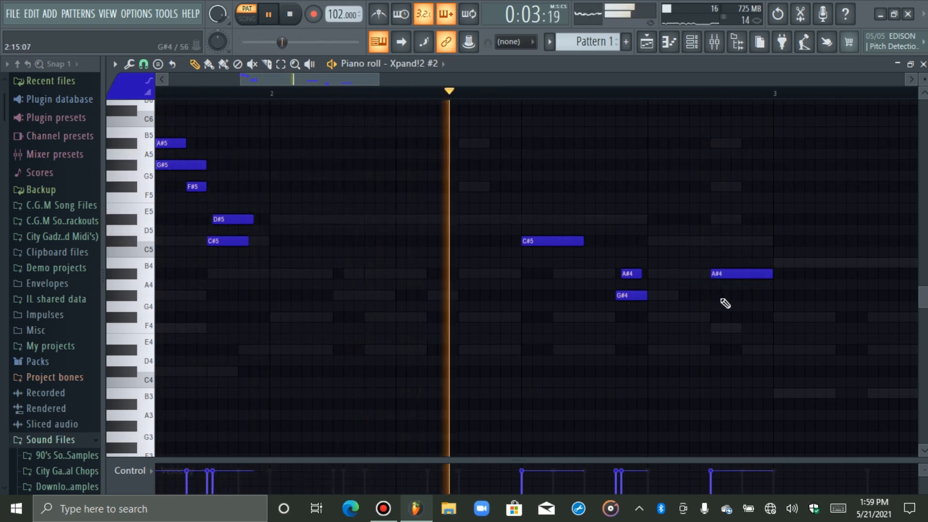
{"action": "left_click", "coordinate": [717, 295]}
{"action": "key", "text": "space"}
{"action": "left_click_drag", "start_coordinate": [780, 295], "coordinate": [770, 296]}
{"action": "key", "text": "space"}
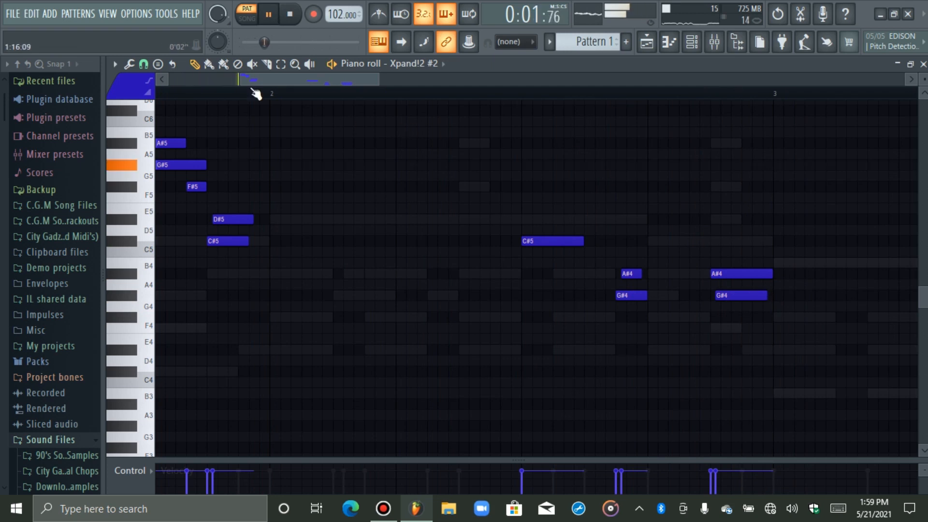
{"action": "left_click_drag", "start_coordinate": [291, 80], "coordinate": [330, 81]}
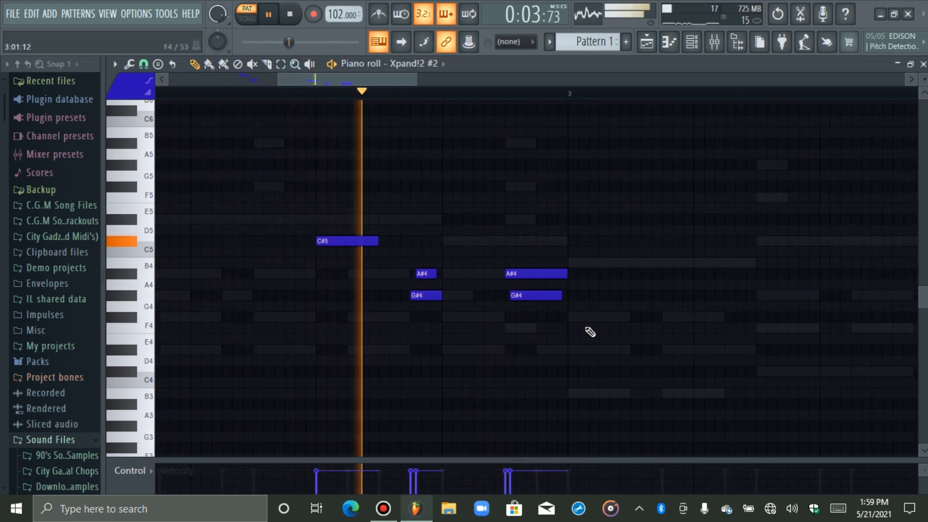
{"action": "key", "text": "space"}
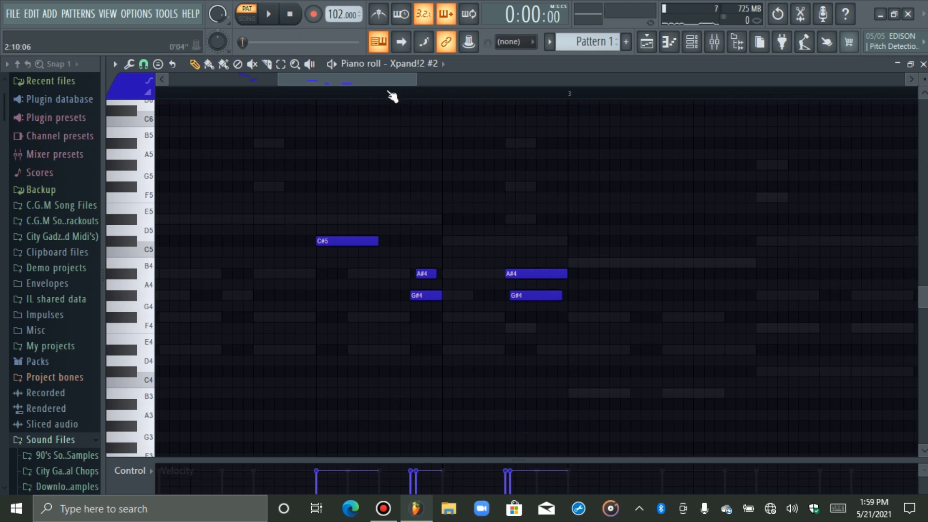
{"action": "left_click_drag", "start_coordinate": [415, 80], "coordinate": [556, 138]}
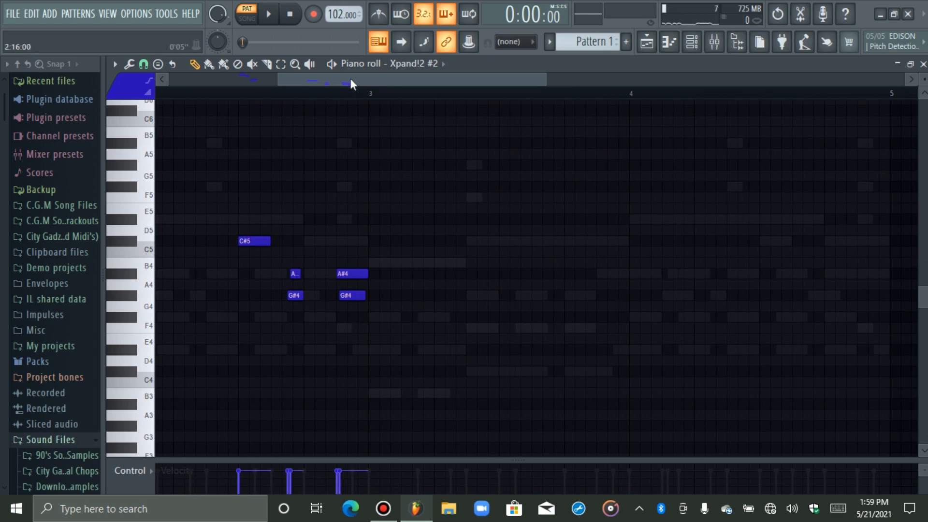
{"action": "left_click_drag", "start_coordinate": [350, 80], "coordinate": [180, 71]}
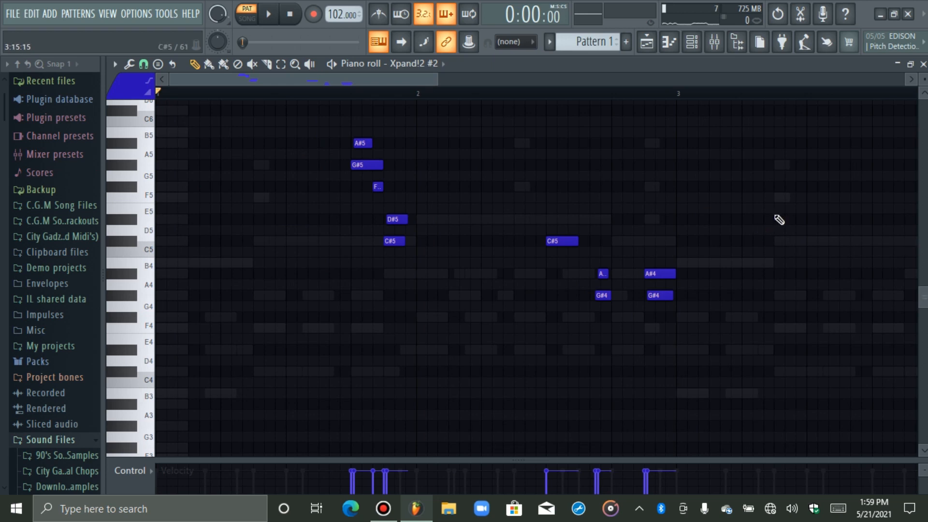
{"action": "mouse_move", "coordinate": [424, 83]}
{"action": "left_mouse_down"}
{"action": "mouse_move", "coordinate": [442, 95]}
{"action": "mouse_move", "coordinate": [541, 91]}
{"action": "mouse_move", "coordinate": [442, 83]}
{"action": "left_mouse_up"}
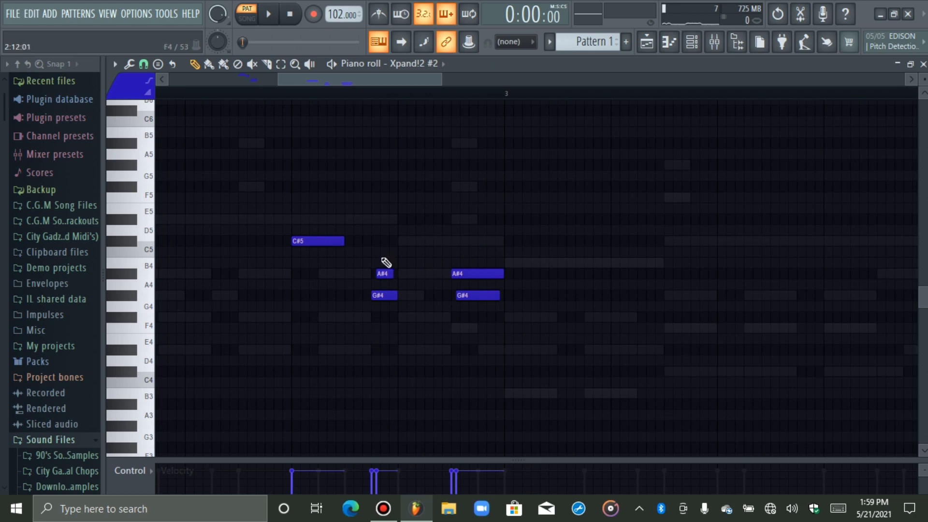
{"action": "left_click_drag", "start_coordinate": [434, 88], "coordinate": [383, 95]}
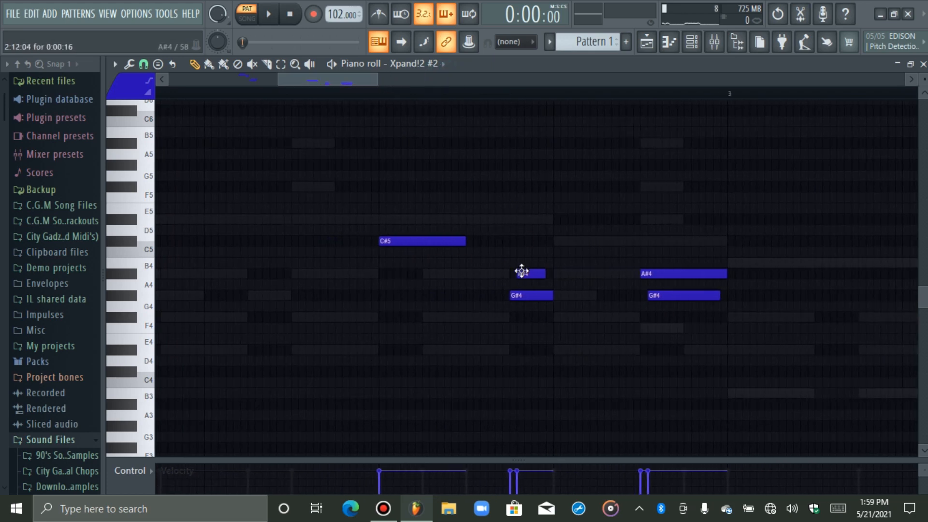
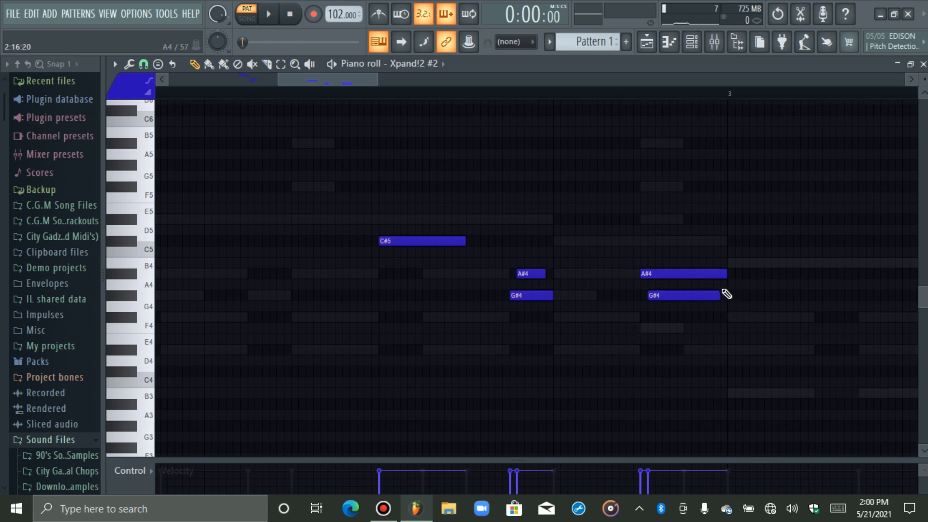
Listen to the end of bar 2 from step 11, checking the length of the short A#4 note
{"action": "left_click", "coordinate": [466, 95]}
{"action": "key", "text": "space"}
{"action": "key", "text": "space"}
{"action": "mouse_move", "coordinate": [546, 275]}
{"action": "left_mouse_down"}
{"action": "mouse_move", "coordinate": [553, 275]}
{"action": "mouse_move", "coordinate": [544, 273]}
{"action": "left_mouse_up"}
{"action": "key", "text": "space"}
{"action": "key", "text": "space"}
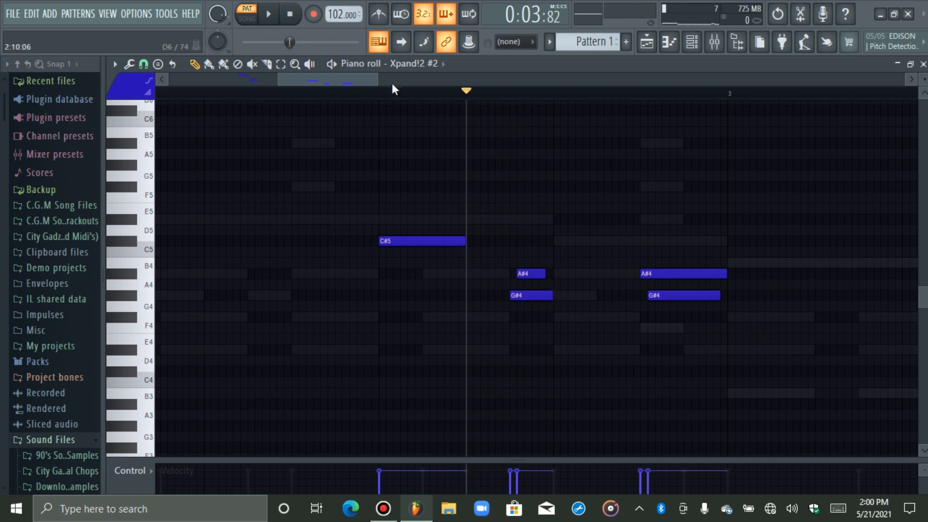
Add a two-step F4 note at step 7 of bar 3 while the pattern plays, and stop playback
{"action": "left_click_drag", "start_coordinate": [375, 78], "coordinate": [484, 79]}
{"action": "key", "text": "space"}
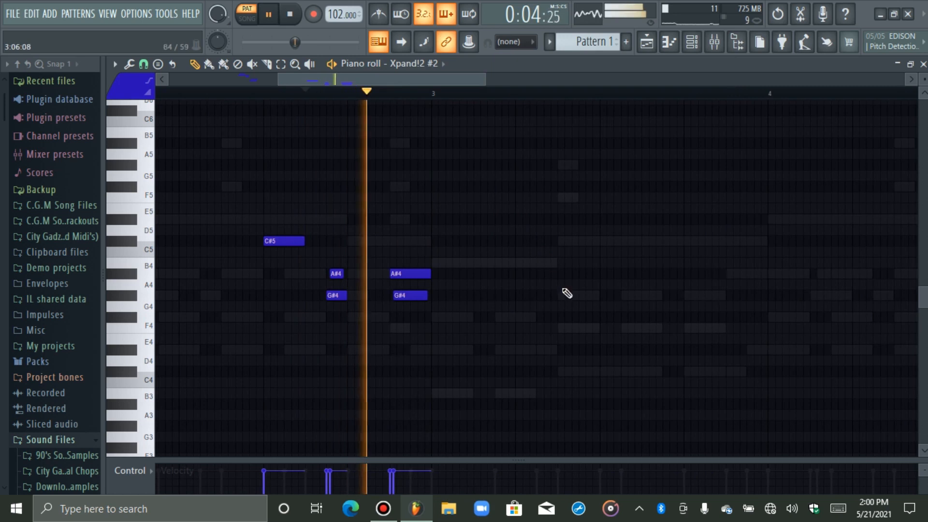
{"action": "left_click", "coordinate": [562, 328]}
{"action": "key", "text": "space"}
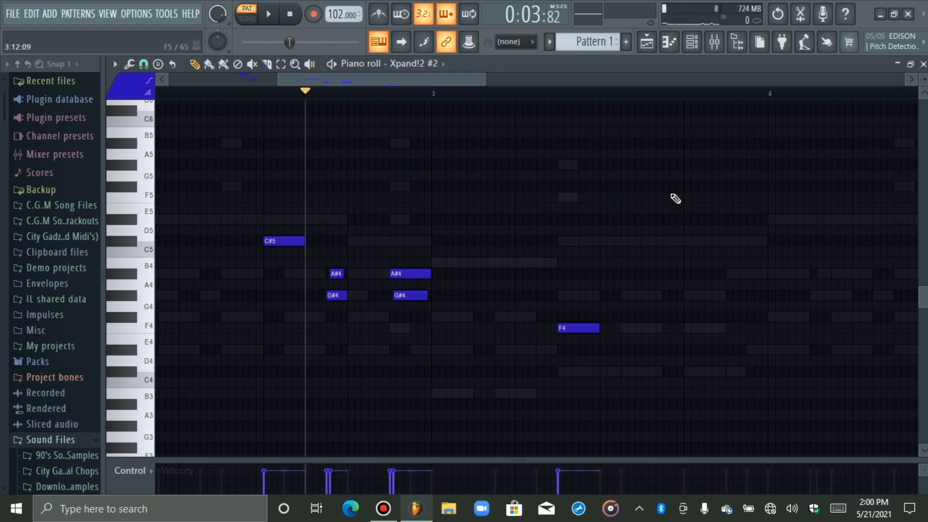
Play the pattern and add a slightly delayed two-step G#4 above the F4 at step 7 of bar 3
{"action": "key", "text": "space"}
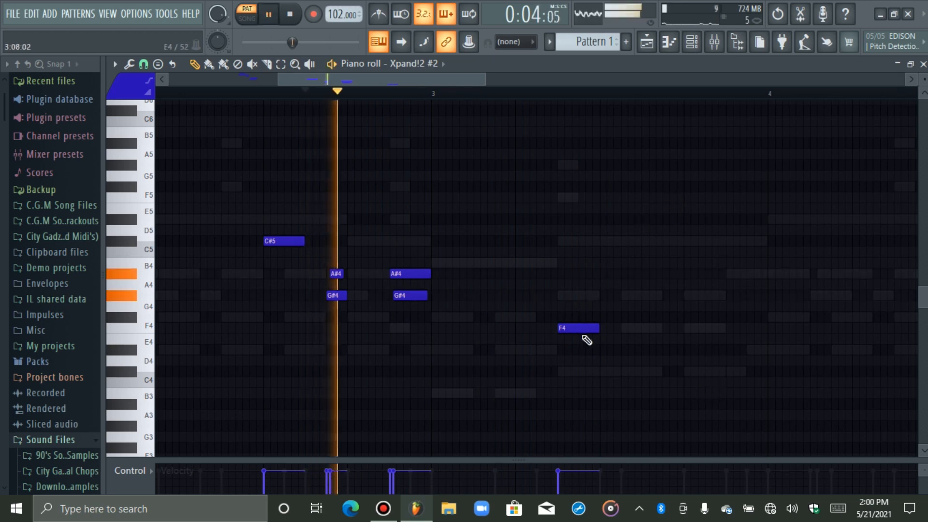
{"action": "left_click", "coordinate": [572, 295]}
{"action": "key", "text": "space"}
Add a two-step D#4 at step 13 of bar 3 with a slightly delayed F4 above it, both ending together, and play the result
{"action": "left_click", "coordinate": [691, 349]}
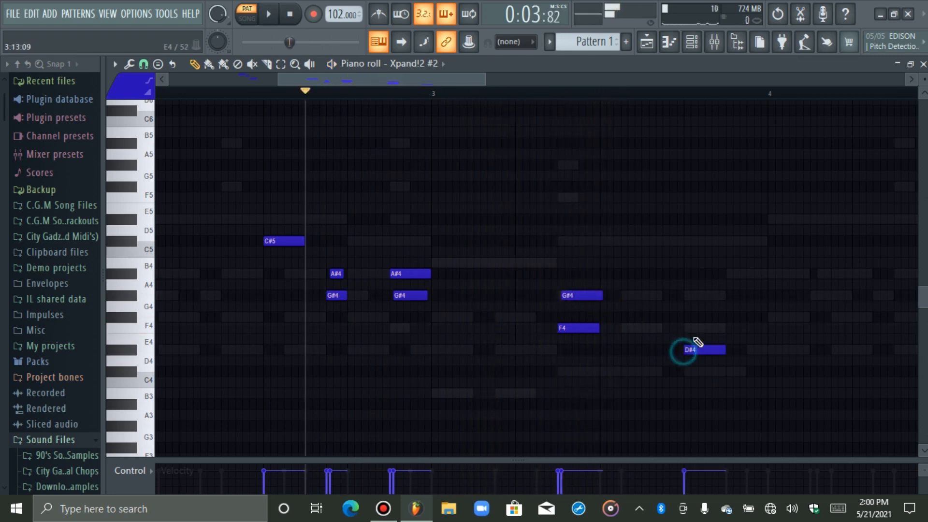
{"action": "left_click", "coordinate": [694, 328]}
{"action": "key", "text": "space"}
{"action": "left_click_drag", "start_coordinate": [728, 328], "coordinate": [714, 333]}
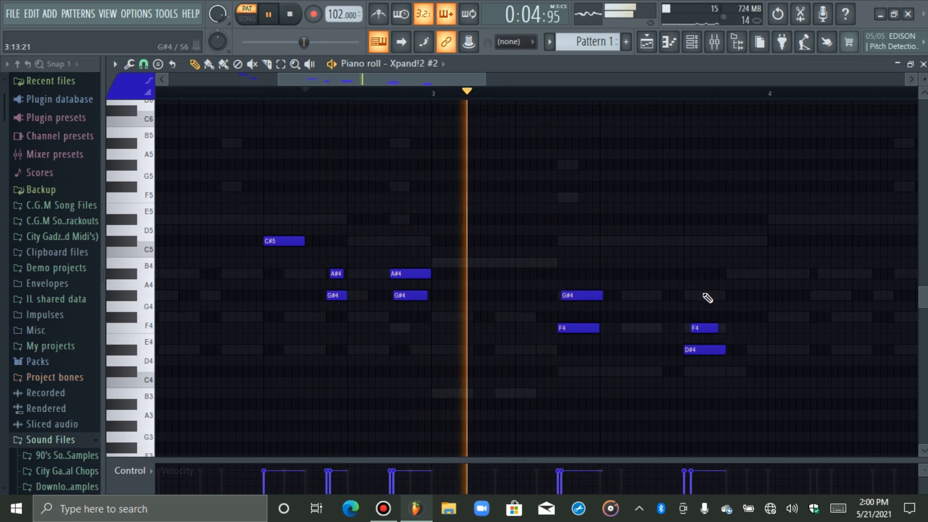
{"action": "key", "text": "space"}
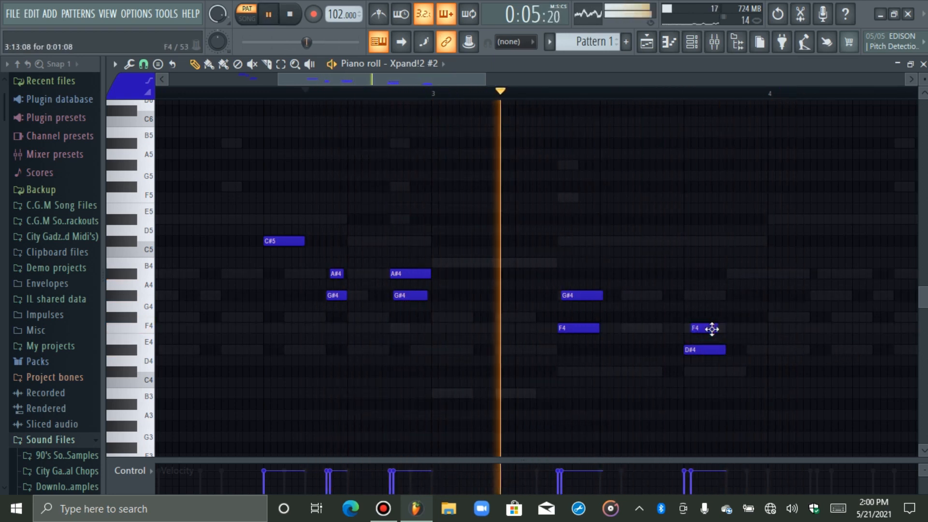
{"action": "left_click_drag", "start_coordinate": [719, 328], "coordinate": [725, 333]}
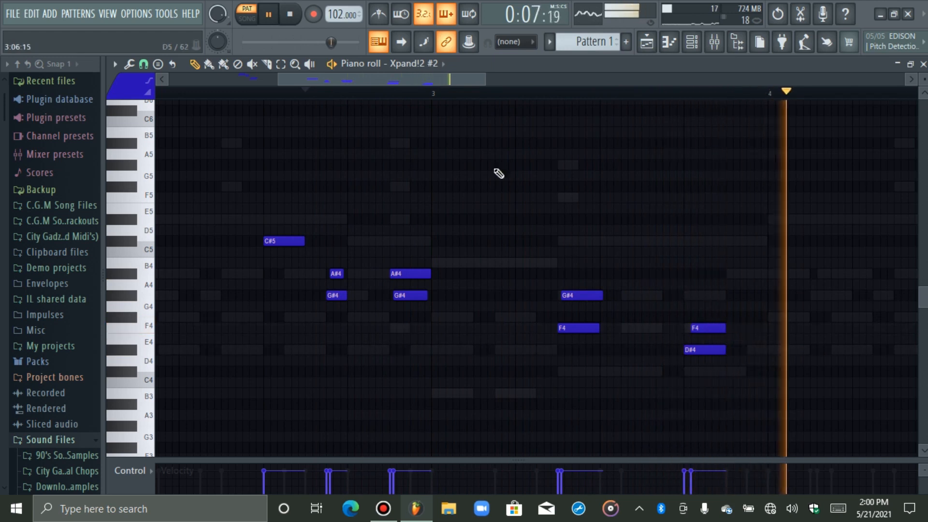
Try a closing run of F#4, G#4, A#4, F4 and C#5 notes from step 13 to the end of bar 4
{"action": "left_click", "coordinate": [605, 349]}
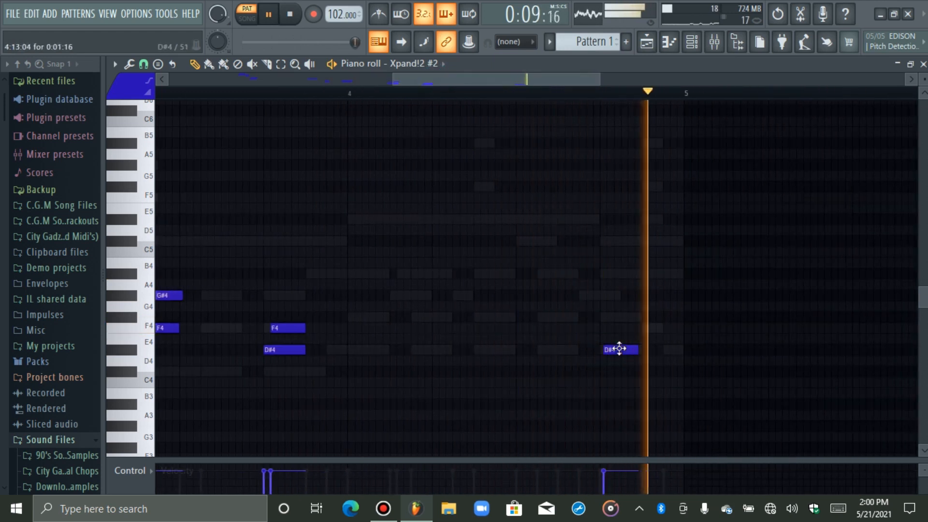
{"action": "left_click_drag", "start_coordinate": [631, 350], "coordinate": [628, 318]}
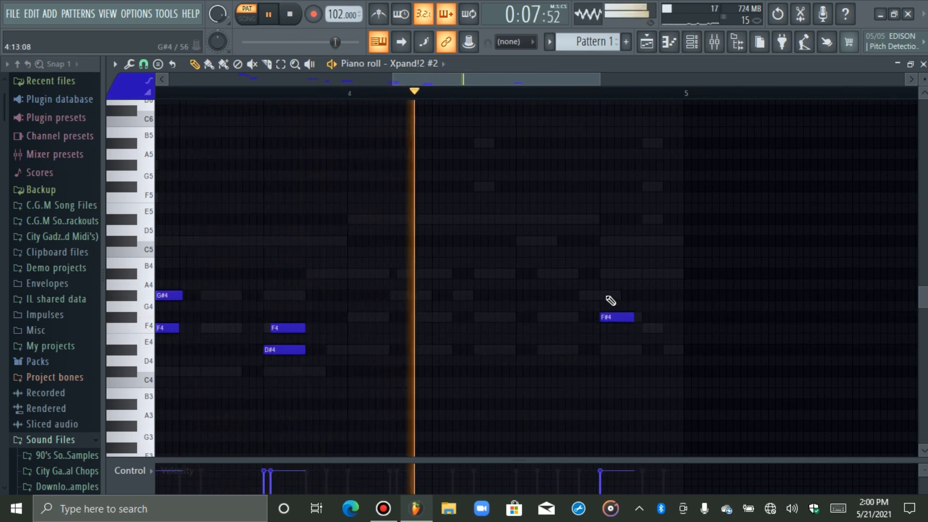
{"action": "left_click", "coordinate": [604, 296]}
{"action": "left_click", "coordinate": [628, 274]}
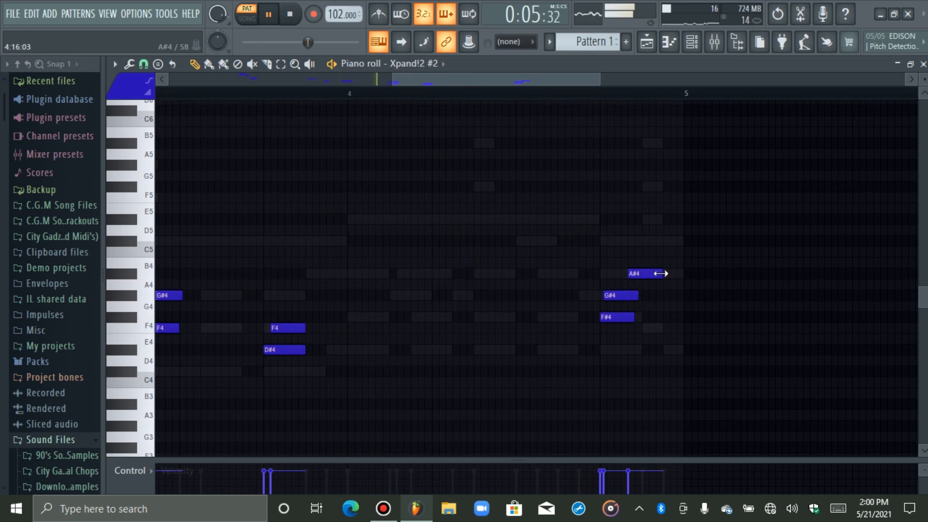
{"action": "left_click", "coordinate": [643, 327]}
{"action": "left_click", "coordinate": [647, 241]}
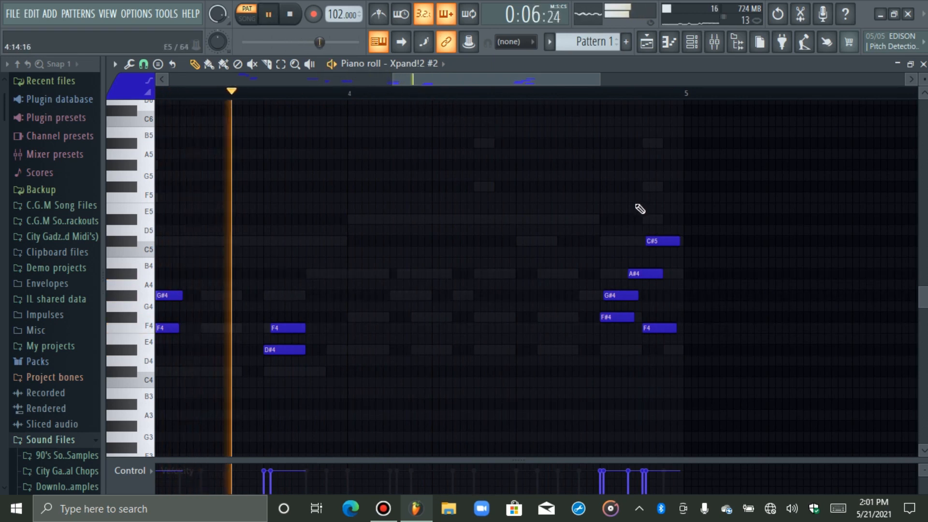
Listen through the whole lead melody from bar 1 to the end of bar 4
{"action": "left_click", "coordinate": [518, 241]}
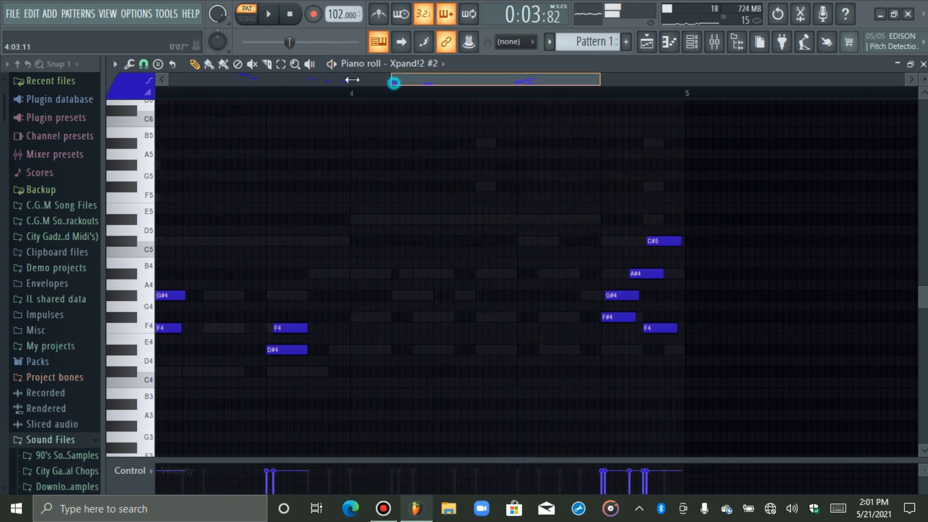
{"action": "left_click_drag", "start_coordinate": [352, 80], "coordinate": [169, 79]}
{"action": "left_click_drag", "start_coordinate": [601, 84], "coordinate": [540, 83]}
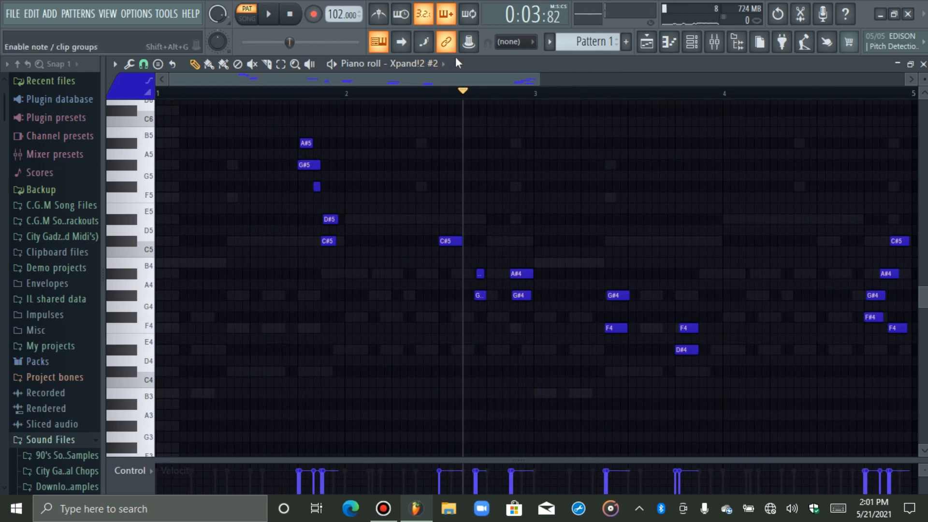
{"action": "left_click_drag", "start_coordinate": [459, 79], "coordinate": [616, 117]}
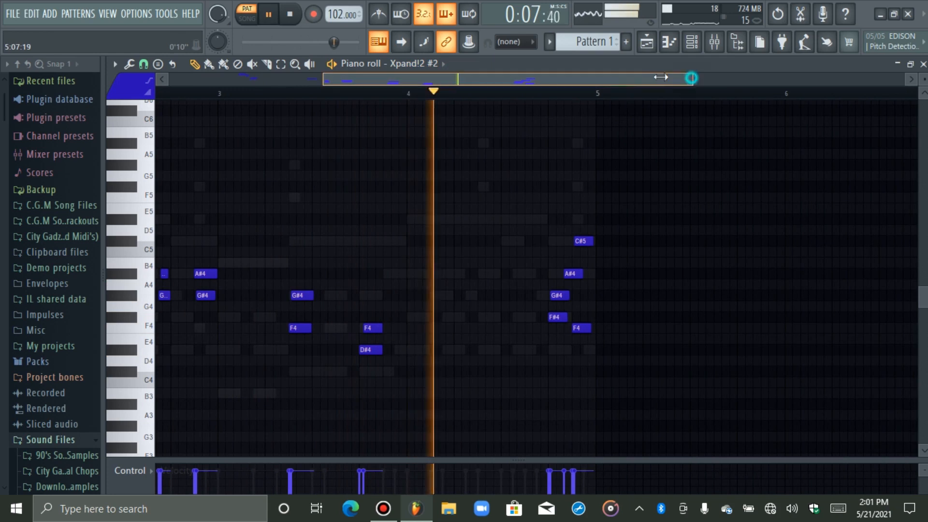
{"action": "left_click_drag", "start_coordinate": [690, 79], "coordinate": [569, 97]}
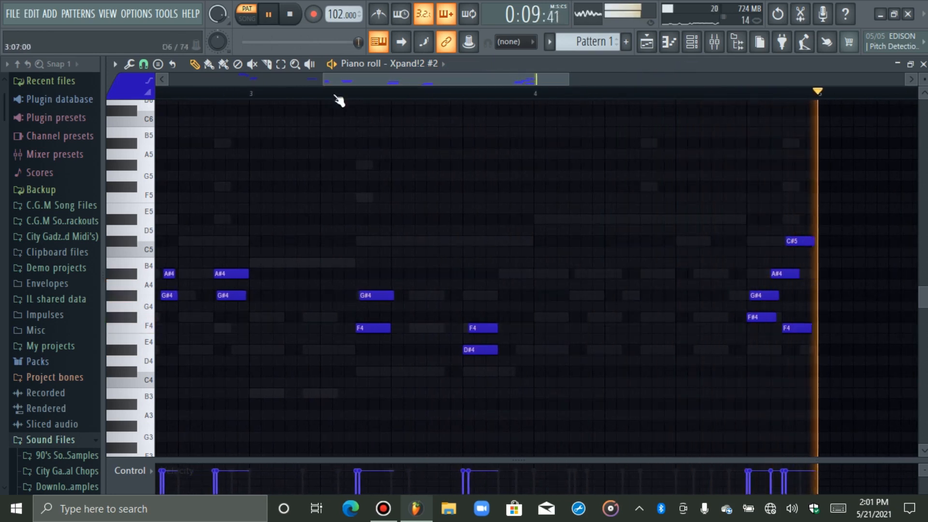
{"action": "left_click_drag", "start_coordinate": [319, 80], "coordinate": [263, 81]}
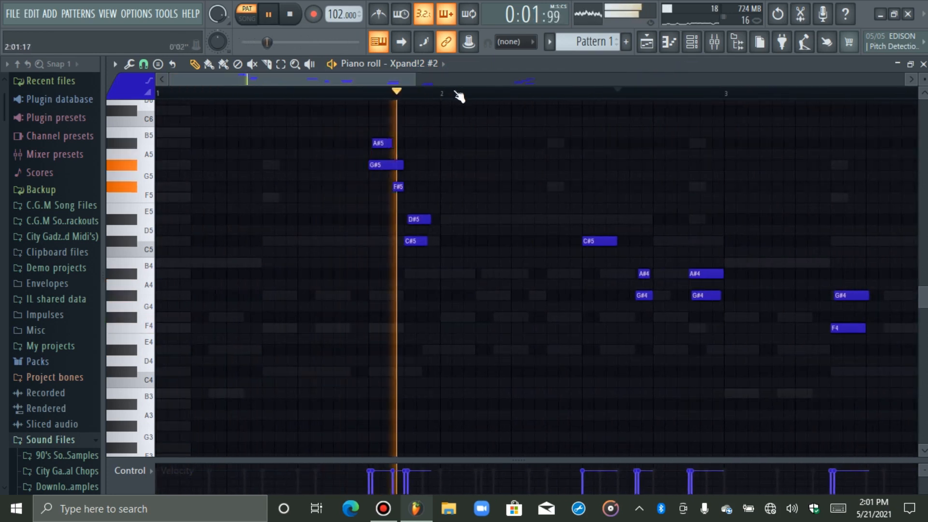
{"action": "left_click_drag", "start_coordinate": [415, 81], "coordinate": [609, 99]}
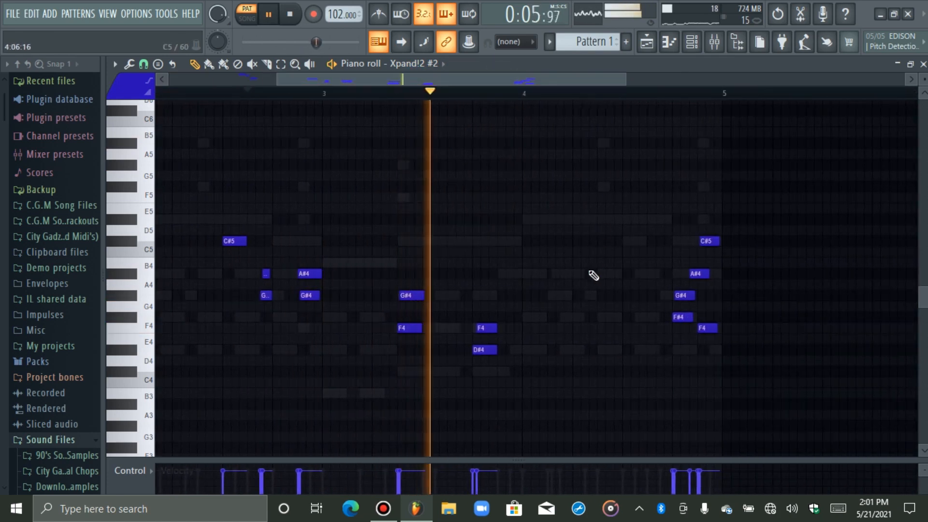
Try a staggered A#4 and C5 pair at step 5 of bar 4, and delete both notes
{"action": "left_click", "coordinate": [574, 274]}
{"action": "left_click", "coordinate": [577, 252]}
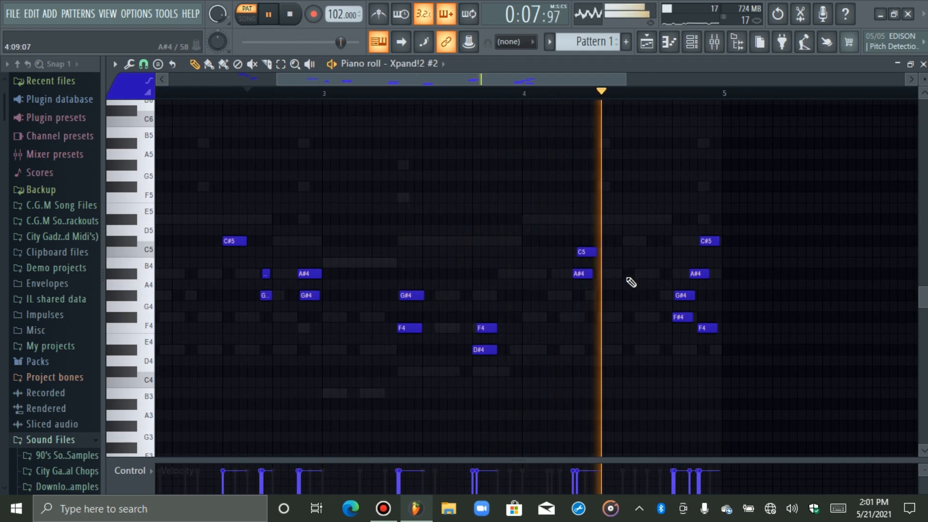
{"action": "right_click", "coordinate": [585, 251]}
{"action": "right_click", "coordinate": [582, 274]}
Place a G#4 at step 5 of bar 4 with a slightly delayed A#4 above it, and stop playback
{"action": "left_click", "coordinate": [575, 295]}
{"action": "left_click", "coordinate": [580, 274]}
{"action": "key", "text": "space"}
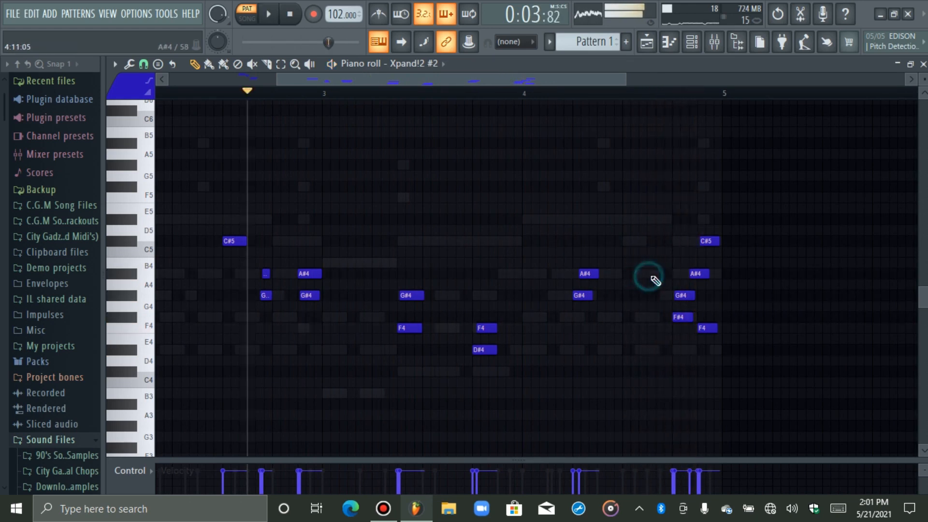
Try a two-step A#4 at step 11 and a C#5 at step 9 of bar 4 during playback, and delete them
{"action": "left_click", "coordinate": [650, 274]}
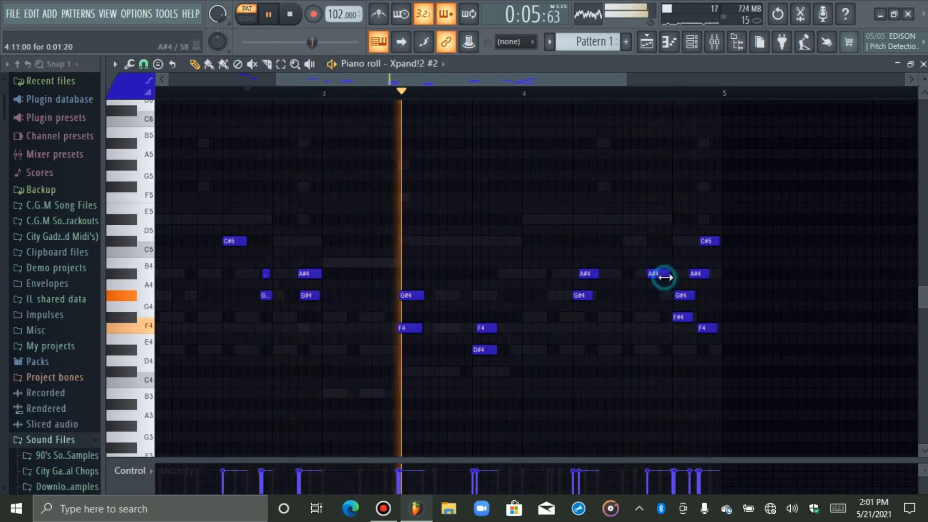
{"action": "left_click", "coordinate": [623, 239]}
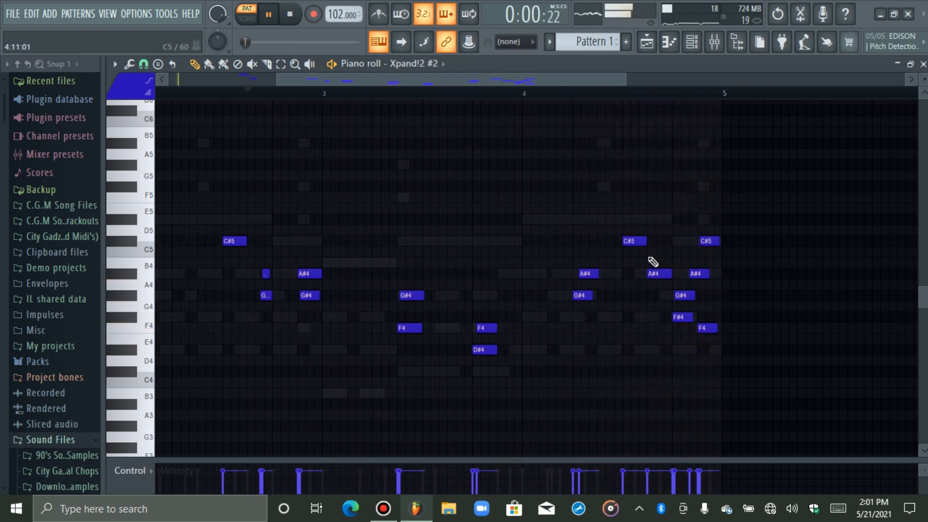
{"action": "right_click", "coordinate": [634, 241]}
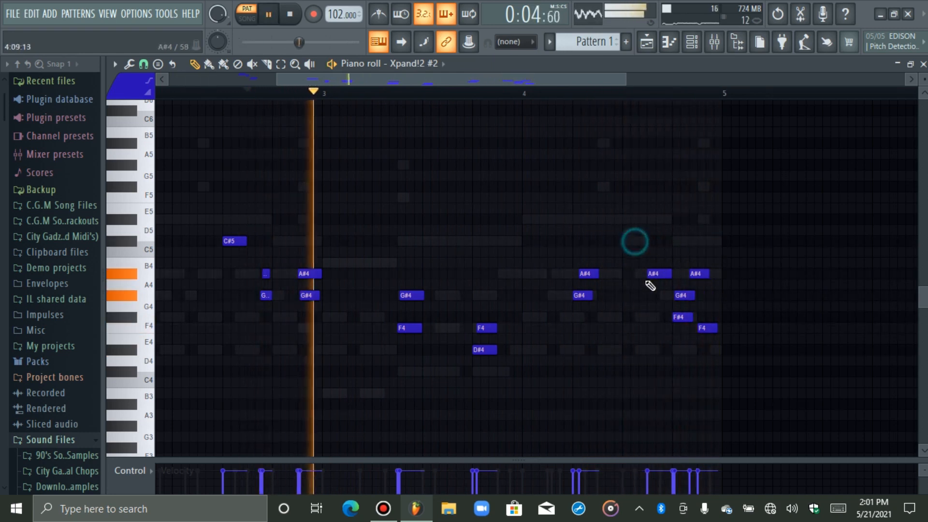
{"action": "right_click", "coordinate": [650, 273]}
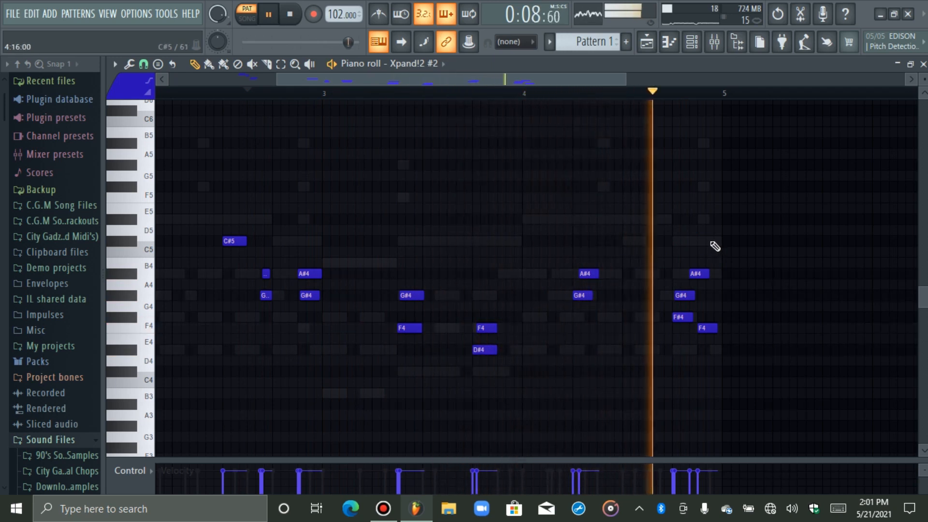
Add a two-step G#4 at step 14 of bar 3 and a two-step C#5 at step 9 of bar 4
{"action": "left_click_drag", "start_coordinate": [276, 80], "coordinate": [170, 80]}
{"action": "left_click_drag", "start_coordinate": [626, 82], "coordinate": [535, 83]}
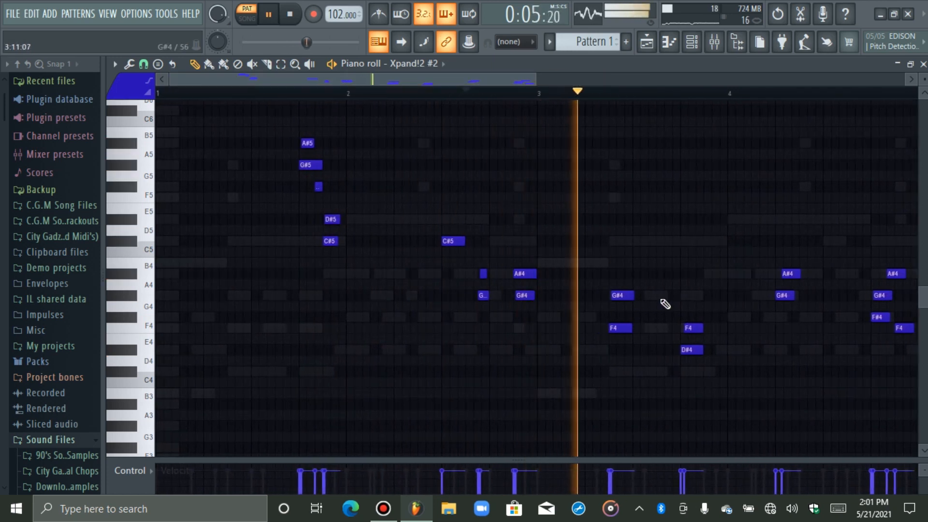
{"action": "left_click", "coordinate": [699, 296]}
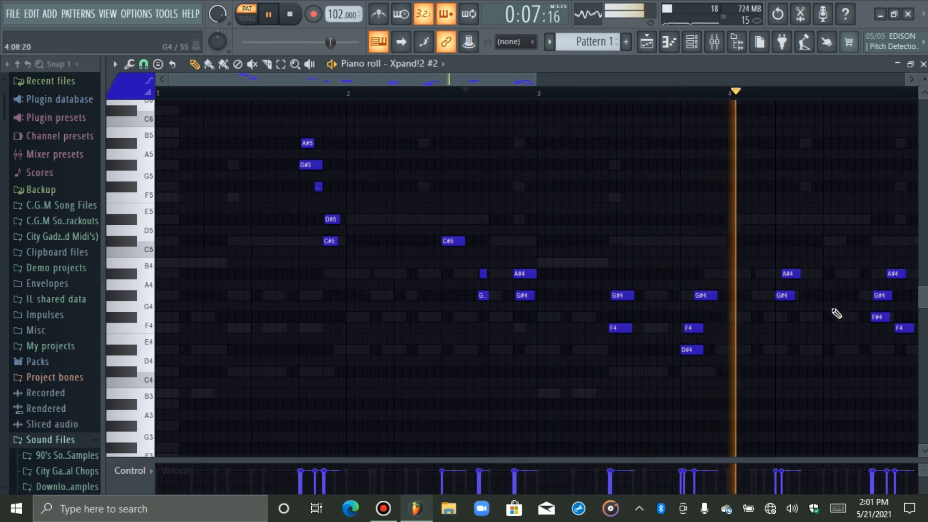
{"action": "left_click", "coordinate": [827, 241]}
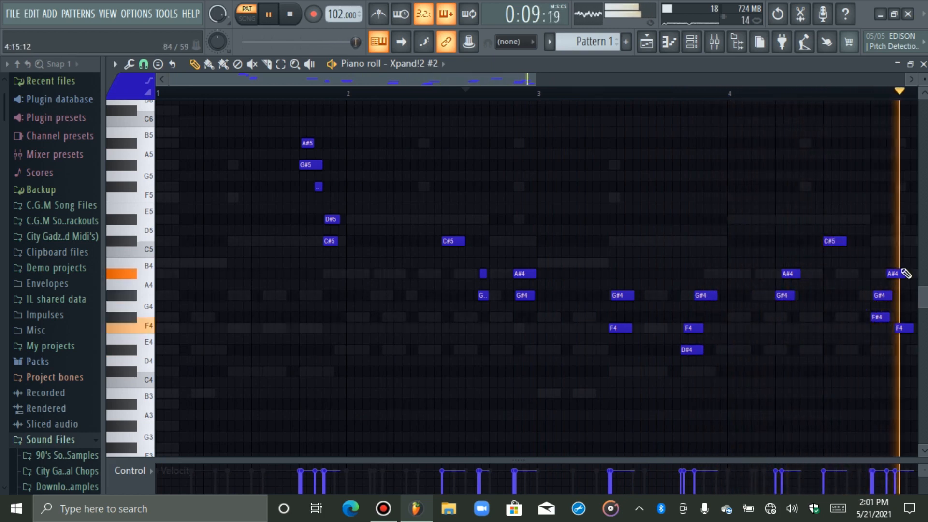
Try replacing the closing four-note run of bar 4 with a C#5 at step 13 and a slightly delayed D#5 above it
{"action": "right_click", "coordinate": [900, 328]}
{"action": "right_click", "coordinate": [885, 317]}
{"action": "right_click", "coordinate": [886, 295]}
{"action": "right_click", "coordinate": [893, 274]}
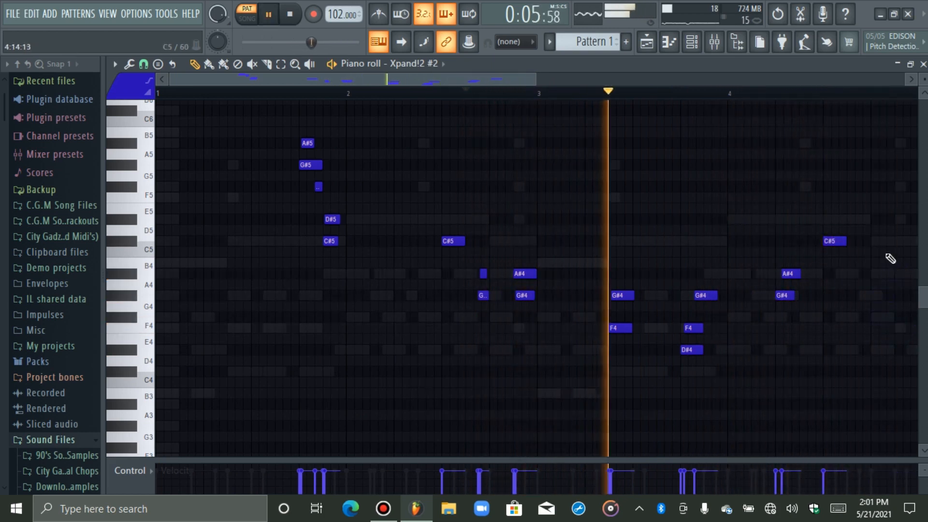
{"action": "left_click", "coordinate": [876, 241]}
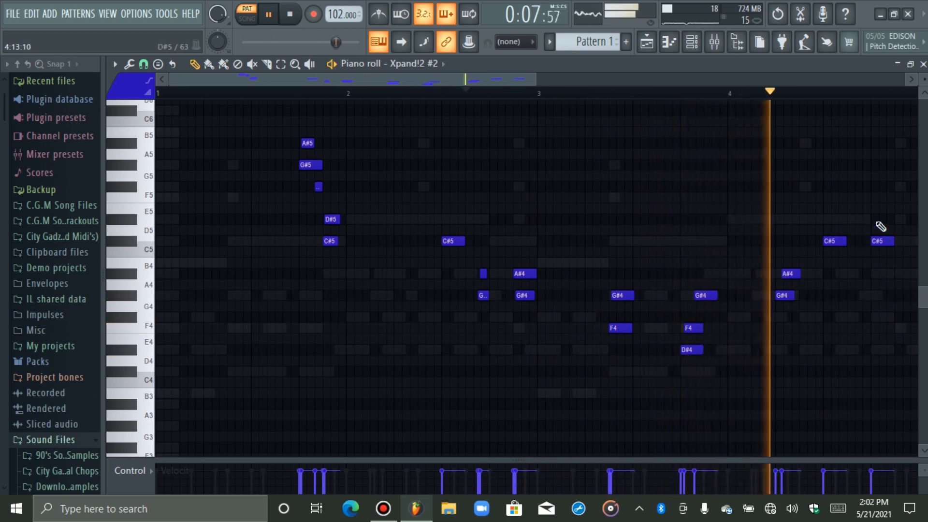
{"action": "left_click", "coordinate": [877, 219]}
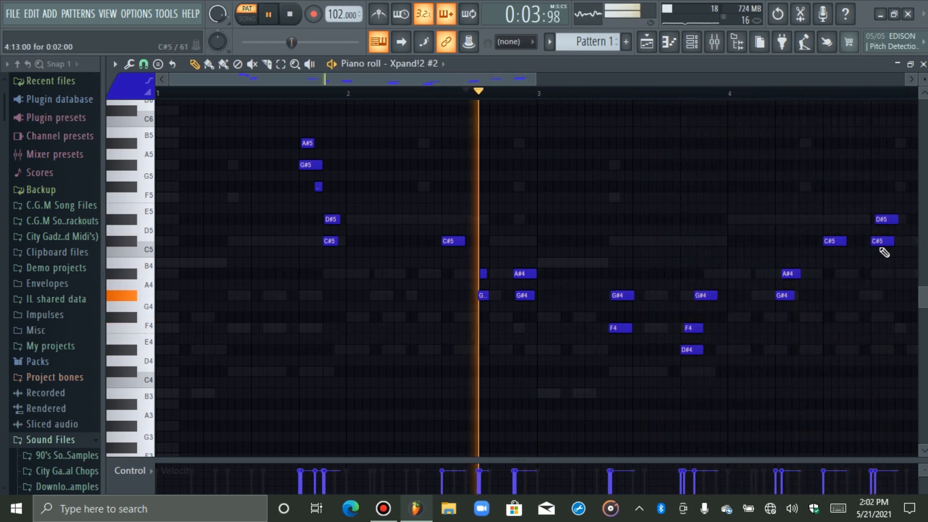
Add a two-step A#4 at step 11 of bar 4 with a slightly delayed C#5 above it
{"action": "left_click", "coordinate": [853, 274]}
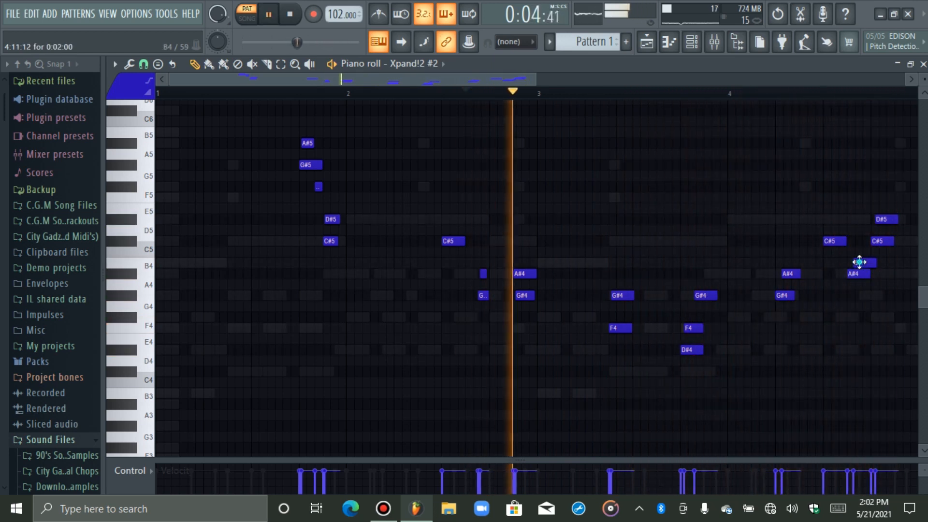
{"action": "left_click_drag", "start_coordinate": [861, 252], "coordinate": [857, 249]}
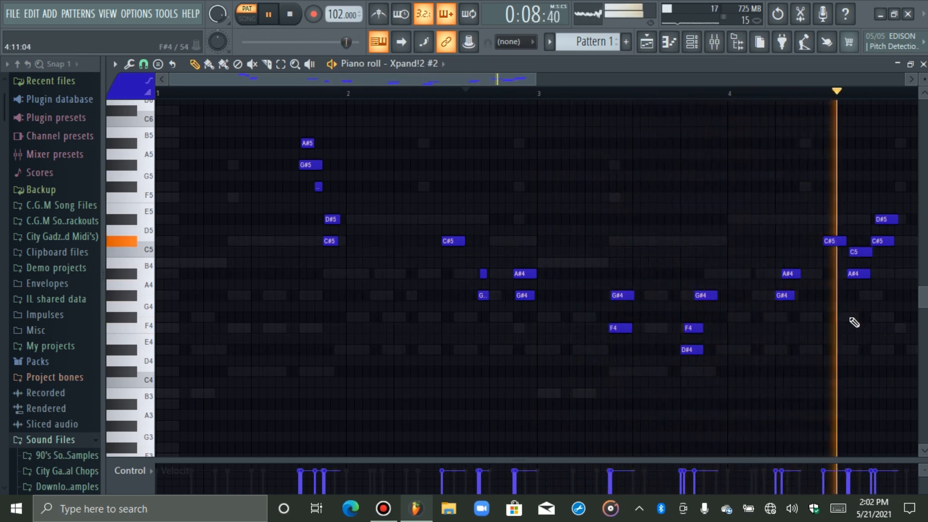
{"action": "left_click", "coordinate": [859, 253]}
{"action": "left_click_drag", "start_coordinate": [859, 255], "coordinate": [860, 243]}
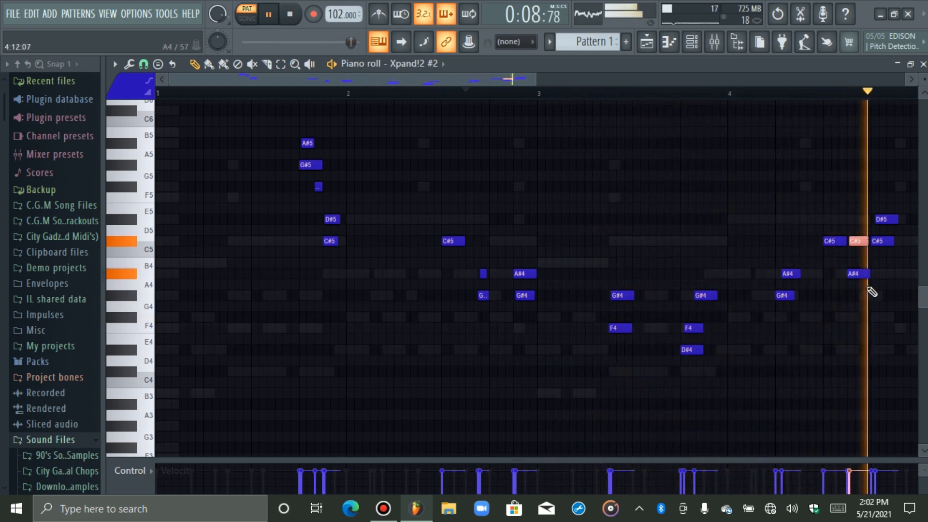
Try the closing C#5 and D#5 pair of bar 4 five semitones lower, at G#4 and A#4
{"action": "left_click", "coordinate": [885, 241], "text": "ctrl"}
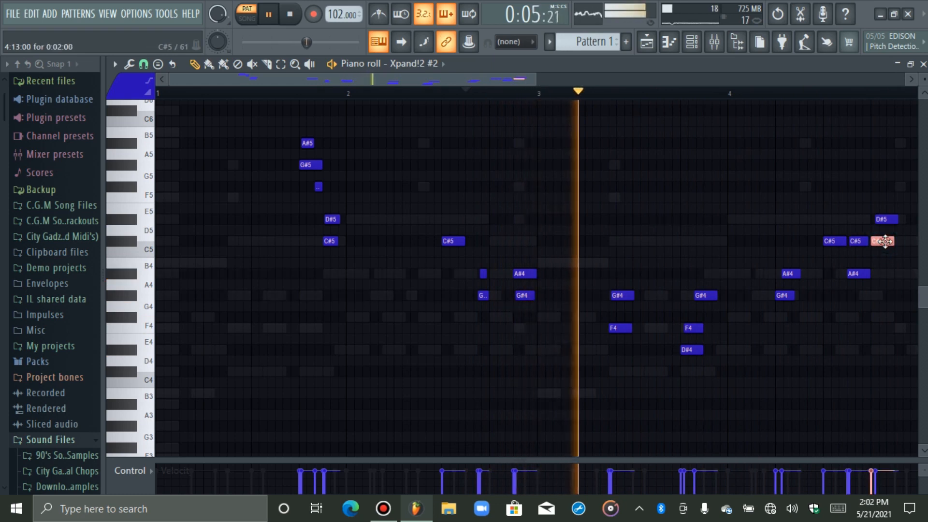
{"action": "left_click_drag", "start_coordinate": [887, 206], "coordinate": [880, 253]}
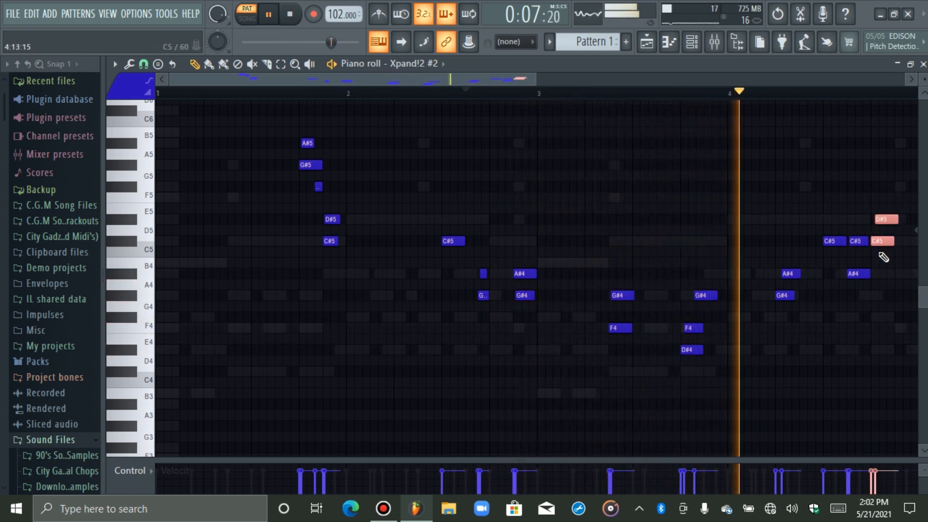
{"action": "key", "text": "shift+Down"}
{"action": "key", "text": "shift+Down"}
{"action": "key", "text": "shift+Down"}
{"action": "key", "text": "shift+Down"}
{"action": "key", "text": "shift+Down"}
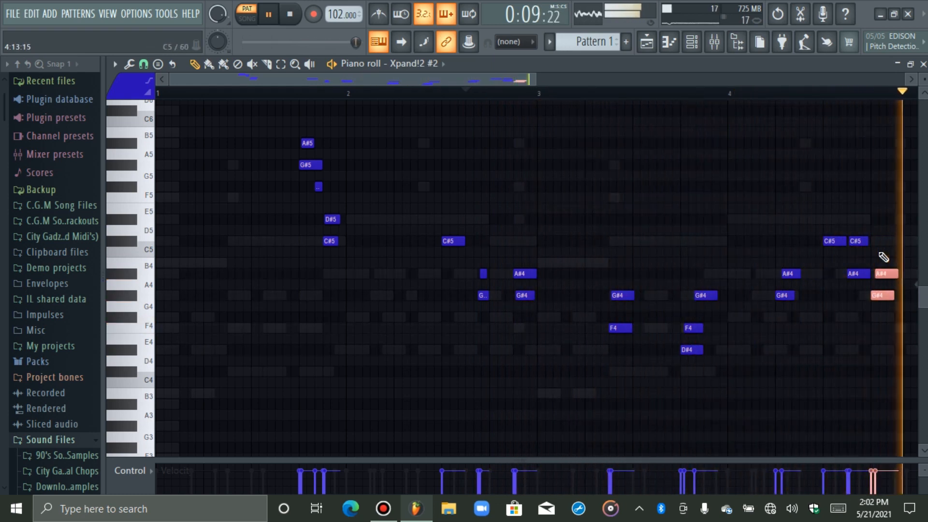
Delete the C#5 above the A#4 at step 11 of bar 4 and the closing G#4 and A#4 pair
{"action": "right_click", "coordinate": [863, 242]}
{"action": "left_click", "coordinate": [889, 243]}
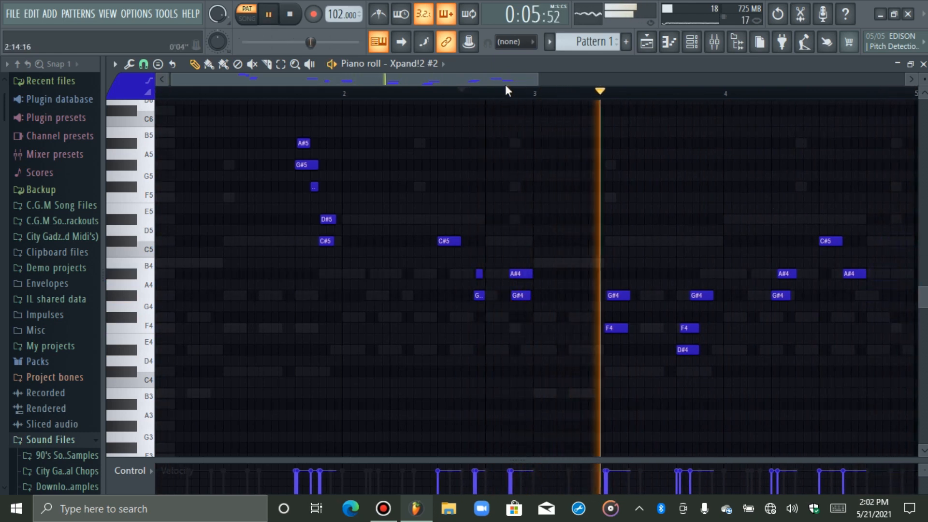
{"action": "left_click_drag", "start_coordinate": [538, 79], "coordinate": [476, 80]}
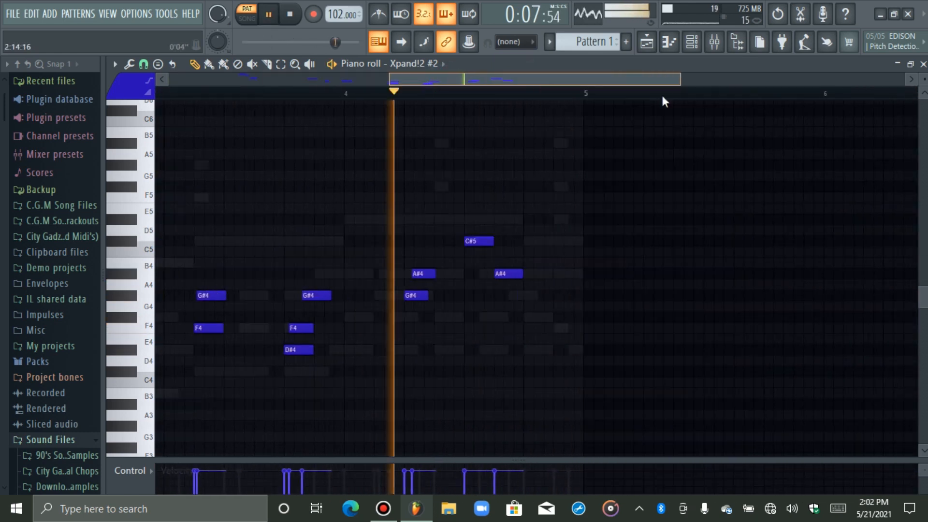
Try adding a two-step C#5 at step 15 of bar 4 with a slightly delayed D#5 above it
{"action": "left_click_drag", "start_coordinate": [681, 79], "coordinate": [587, 105]}
{"action": "left_click_drag", "start_coordinate": [587, 105], "coordinate": [580, 106]}
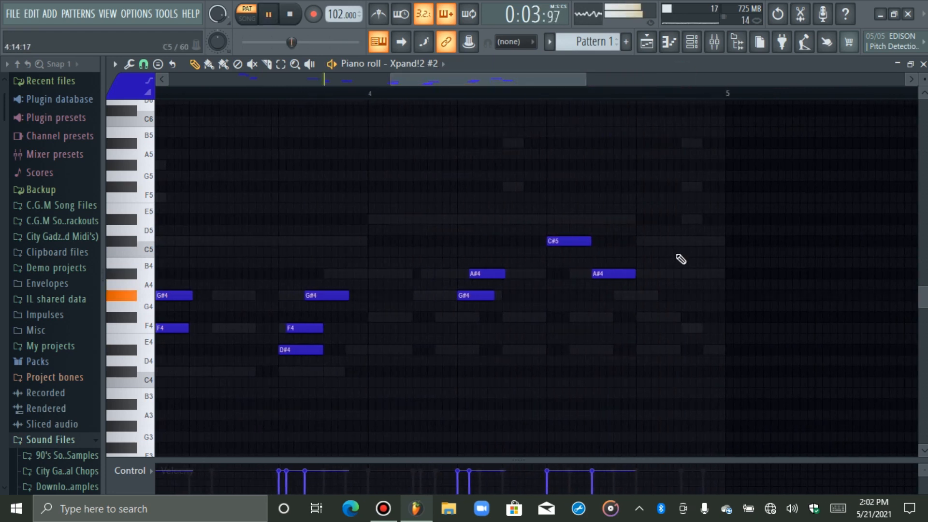
{"action": "left_click", "coordinate": [683, 240]}
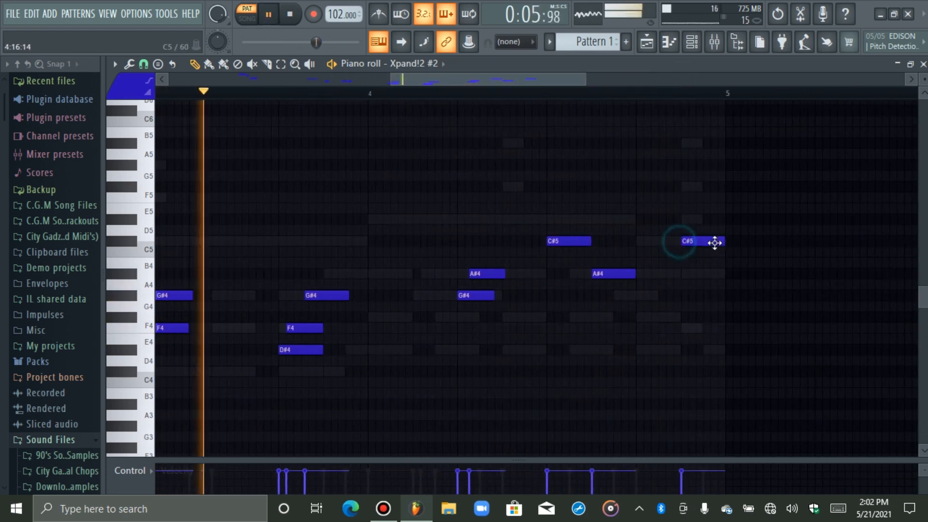
{"action": "left_click", "coordinate": [686, 219]}
{"action": "left_click_drag", "start_coordinate": [730, 221], "coordinate": [715, 221]}
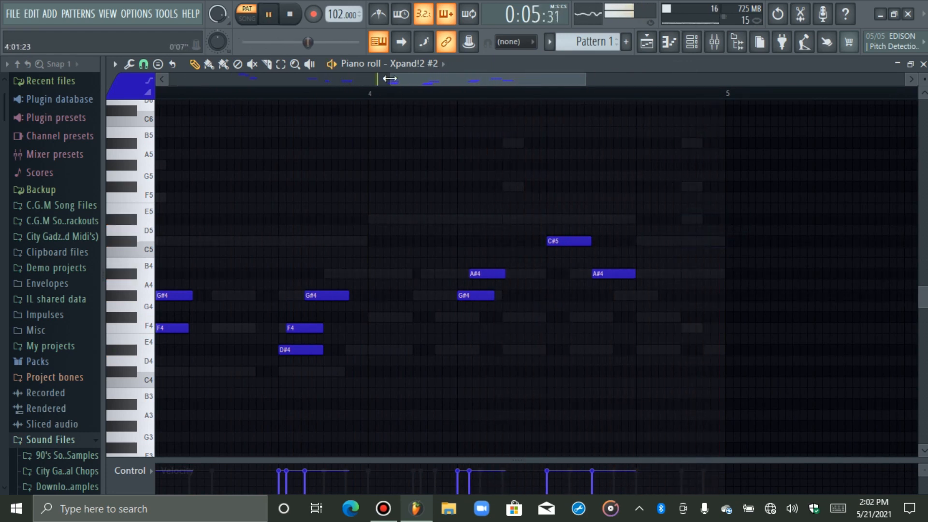
Change the root notes of Pluck Tiny, Xpand!2, Massive X and Xpand!2 #2 to transpose the whole pattern
{"action": "left_click_drag", "start_coordinate": [390, 78], "coordinate": [167, 78]}
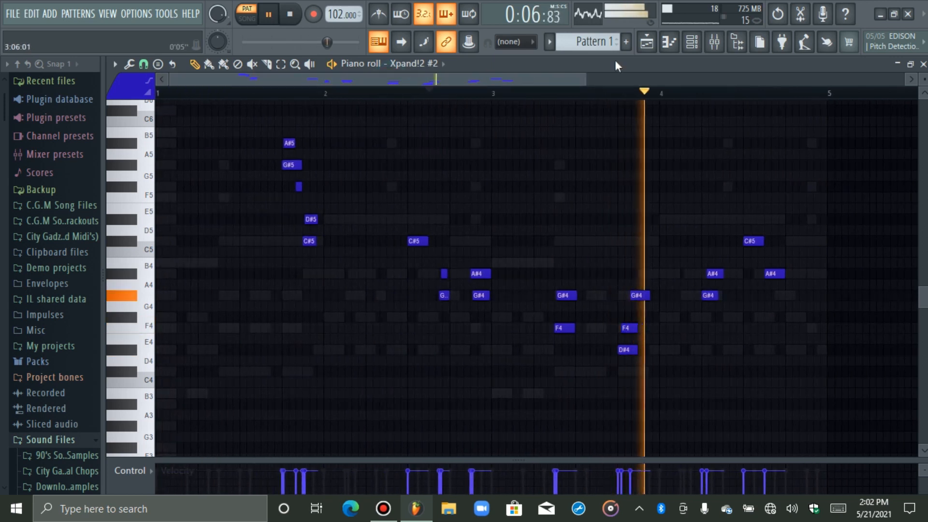
{"action": "left_click", "coordinate": [692, 45]}
{"action": "left_click", "coordinate": [302, 121]}
{"action": "key", "text": "space"}
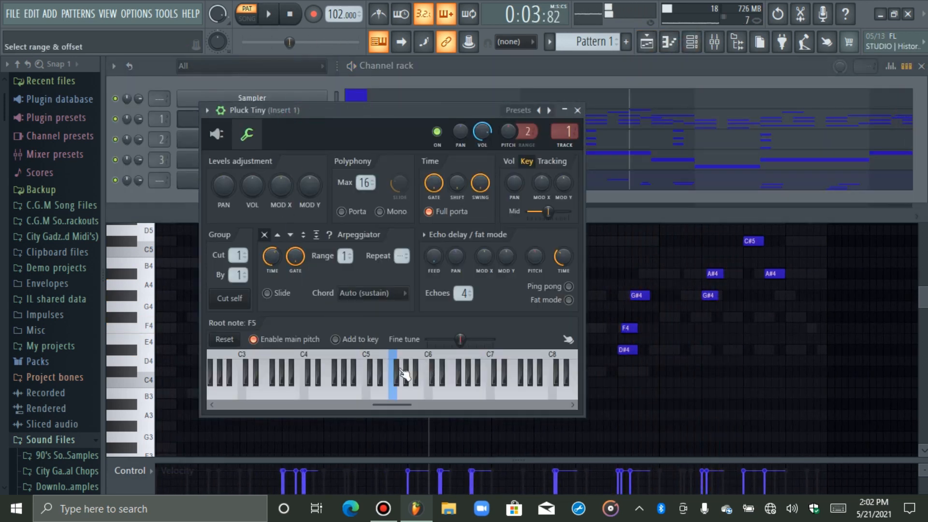
{"action": "left_click", "coordinate": [191, 124]}
{"action": "left_click", "coordinate": [207, 140]}
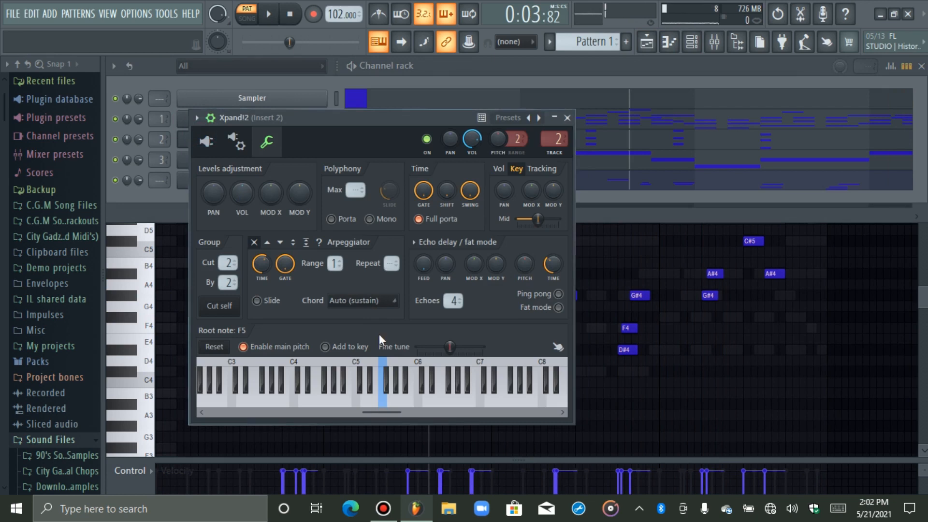
{"action": "left_click", "coordinate": [179, 144]}
{"action": "left_click", "coordinate": [240, 163]}
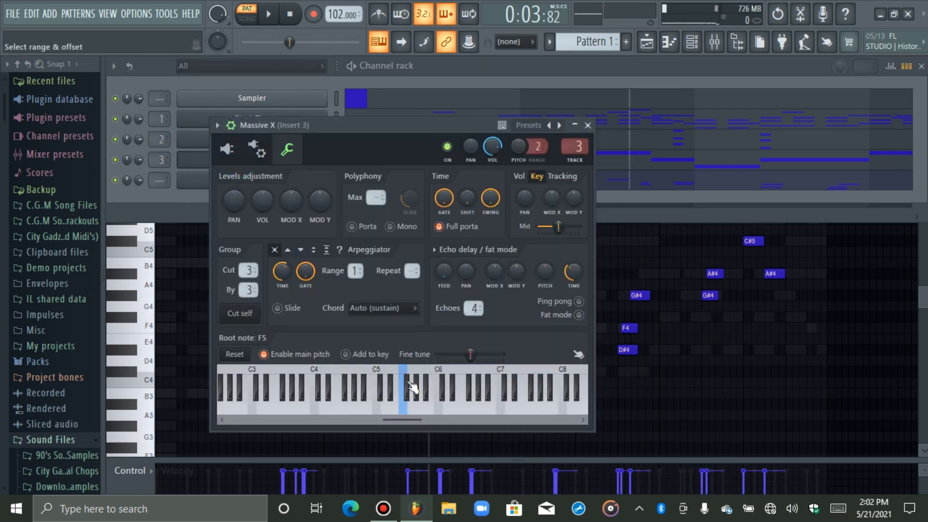
{"action": "left_click", "coordinate": [208, 163]}
{"action": "left_click", "coordinate": [207, 178]}
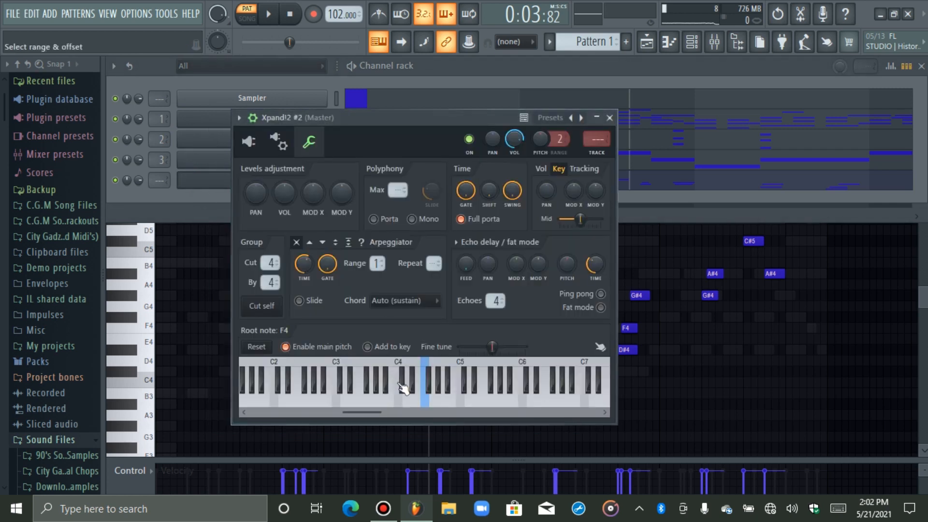
{"action": "left_click", "coordinate": [203, 180]}
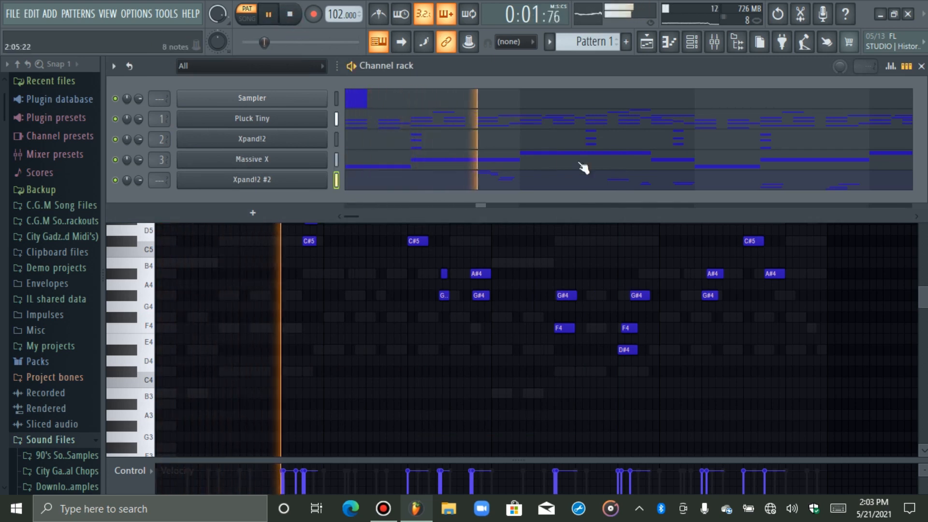
Add a slightly delayed C#5 above the A#4 at step 11 of bar 4 in the Xpand!2 #2 melody
{"action": "left_click", "coordinate": [669, 42]}
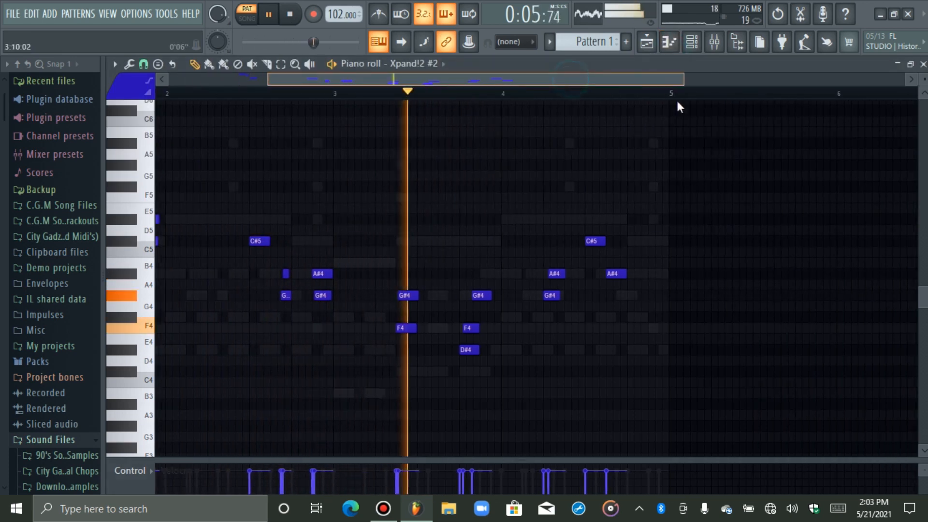
{"action": "scroll", "coordinate": [702, 78], "scroll_direction": "up", "scroll_amount": 2}
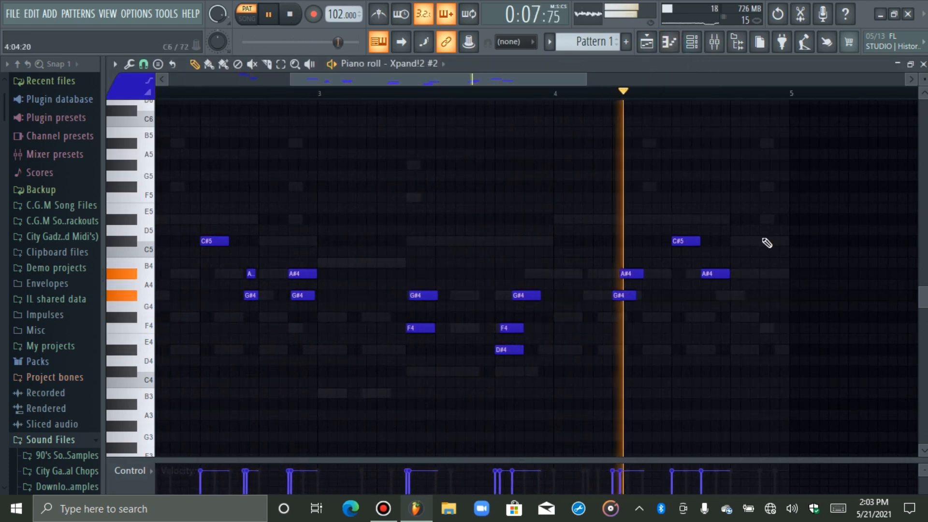
{"action": "left_click", "coordinate": [715, 241]}
{"action": "key", "text": "space"}
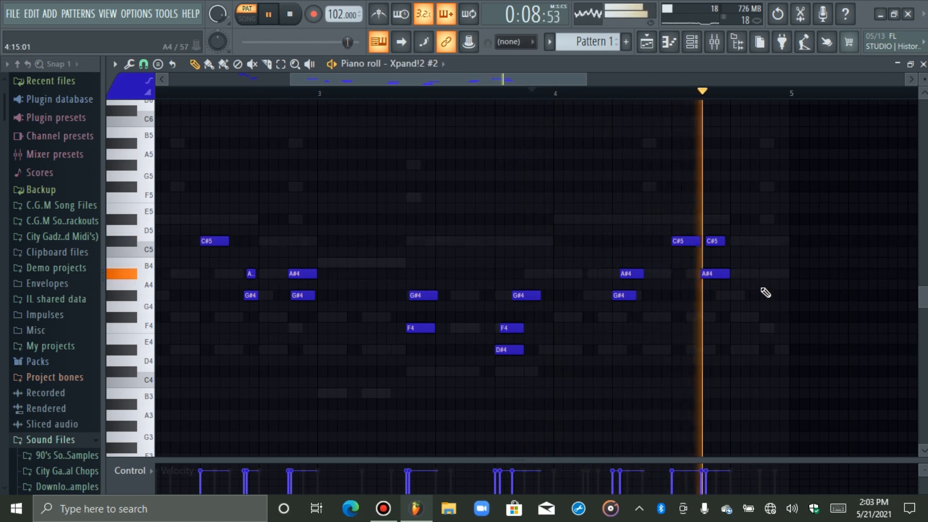
End bar 4 with a C#5 at step 13, a slightly delayed D#5 above it, a two-step C#5 at step 15 and a delayed A#4 below
{"action": "key", "text": "space"}
{"action": "left_click", "coordinate": [738, 241]}
{"action": "left_click", "coordinate": [736, 219]}
{"action": "left_click", "coordinate": [760, 241]}
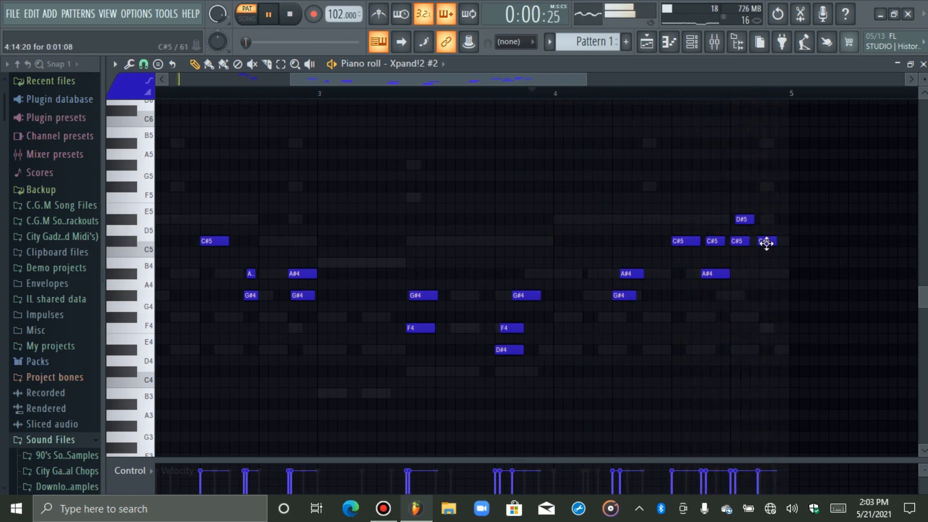
{"action": "key", "text": "space"}
{"action": "left_click_drag", "start_coordinate": [752, 221], "coordinate": [760, 220]}
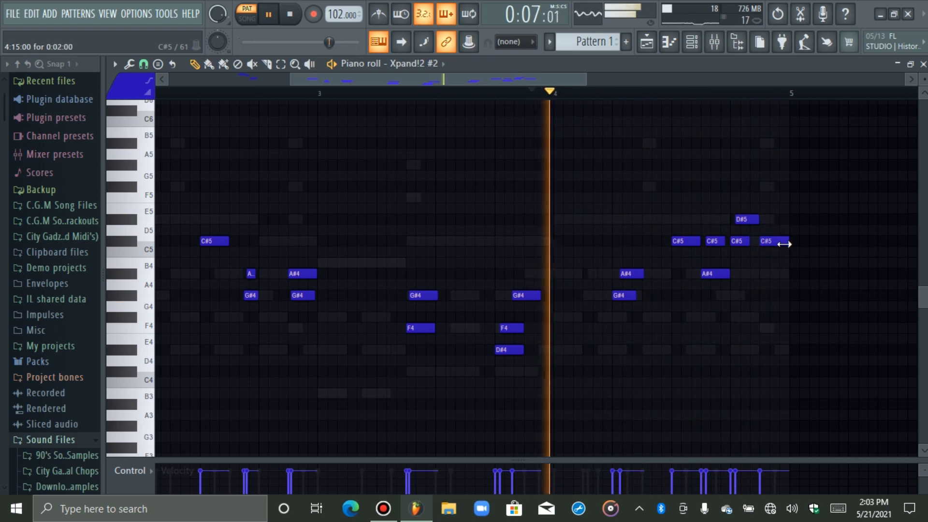
{"action": "left_click", "coordinate": [773, 273]}
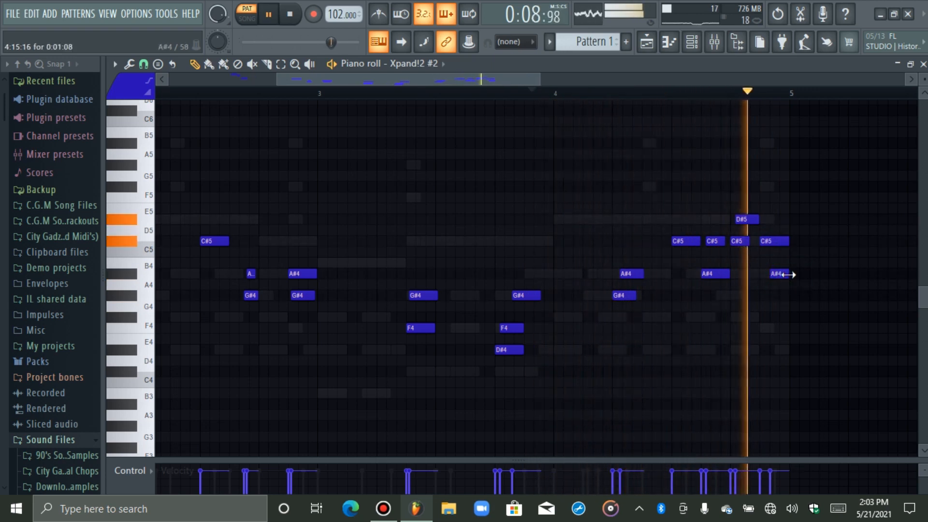
{"action": "left_click_drag", "start_coordinate": [788, 274], "coordinate": [787, 274]}
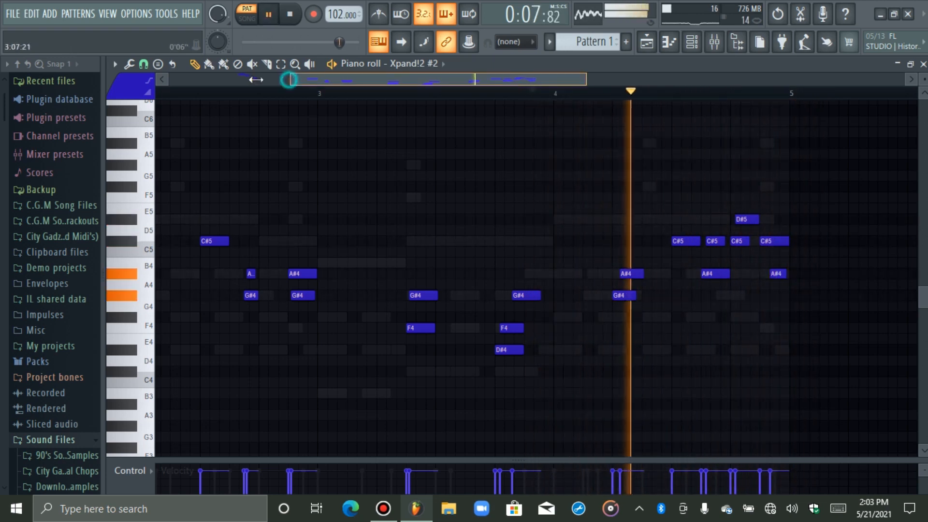
Add a C#5 about two steps long at step 7 of bar 1
{"action": "left_click_drag", "start_coordinate": [289, 79], "coordinate": [168, 79]}
{"action": "left_click", "coordinate": [223, 241]}
{"action": "left_click_drag", "start_coordinate": [230, 245], "coordinate": [240, 245]}
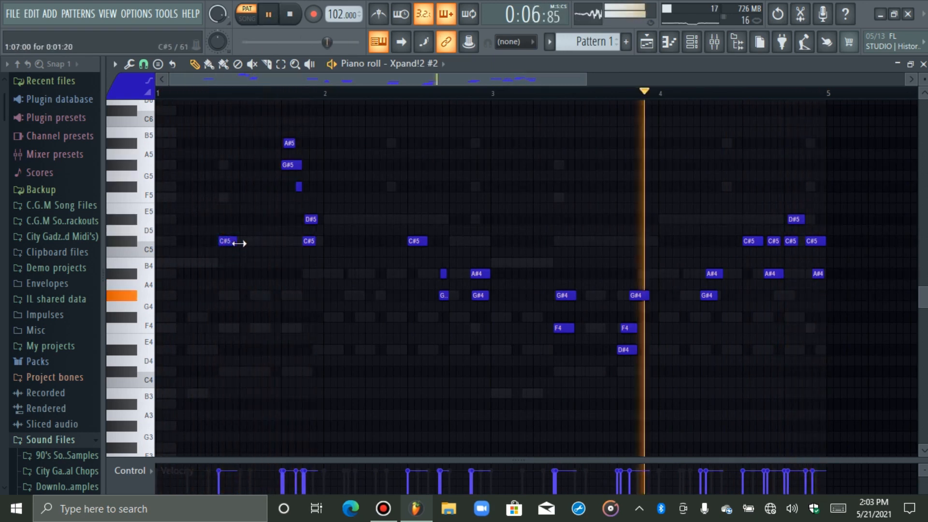
Try the three highest notes near the end of bar 1 one octave lower
{"action": "left_click_drag", "start_coordinate": [283, 161], "coordinate": [309, 199]}
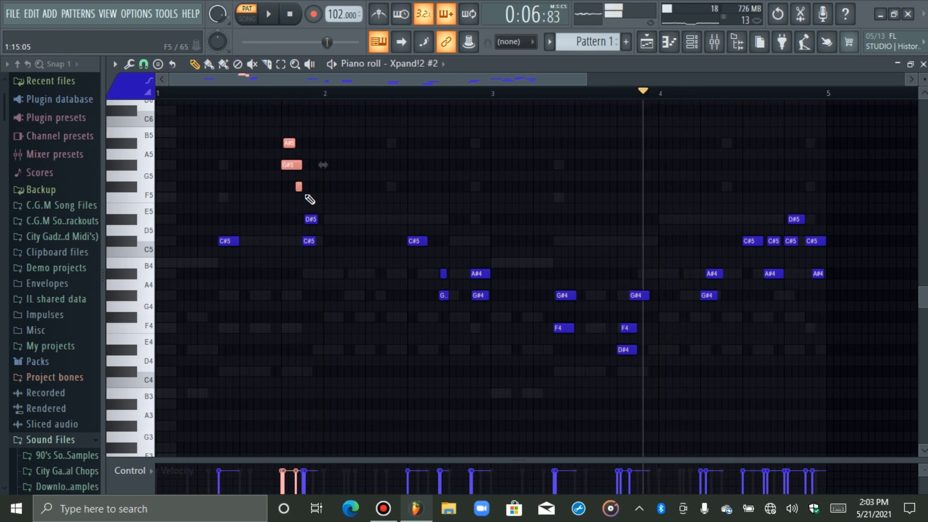
{"action": "key", "text": "ctrl+Down"}
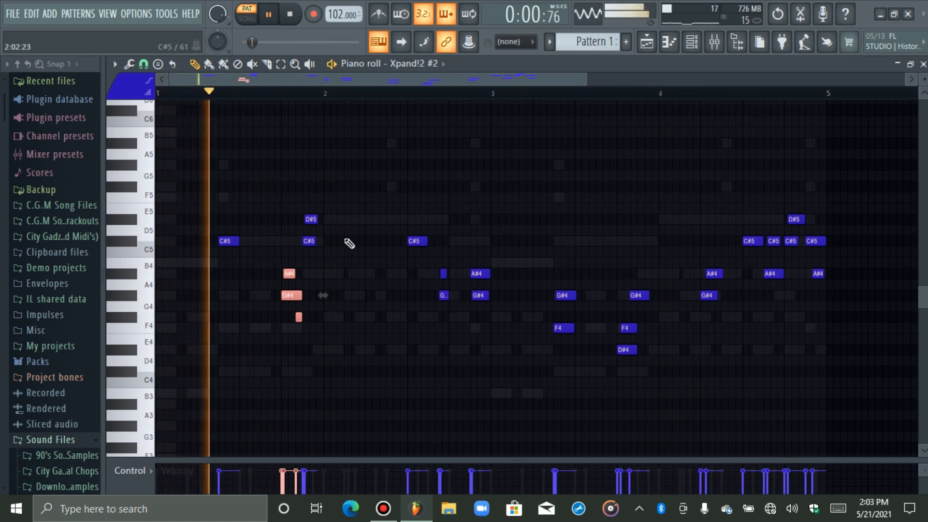
{"action": "key", "text": "ctrl+Up"}
{"action": "right_click", "coordinate": [471, 187]}
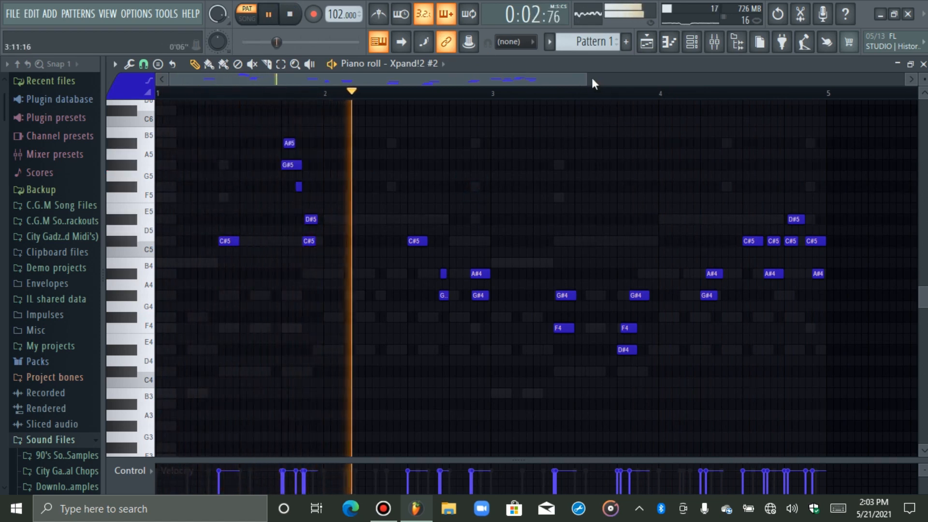
Route the Xpand!2 #2 channel to mixer track 4
{"action": "left_click_drag", "start_coordinate": [587, 79], "coordinate": [537, 81]}
{"action": "left_click", "coordinate": [692, 42]}
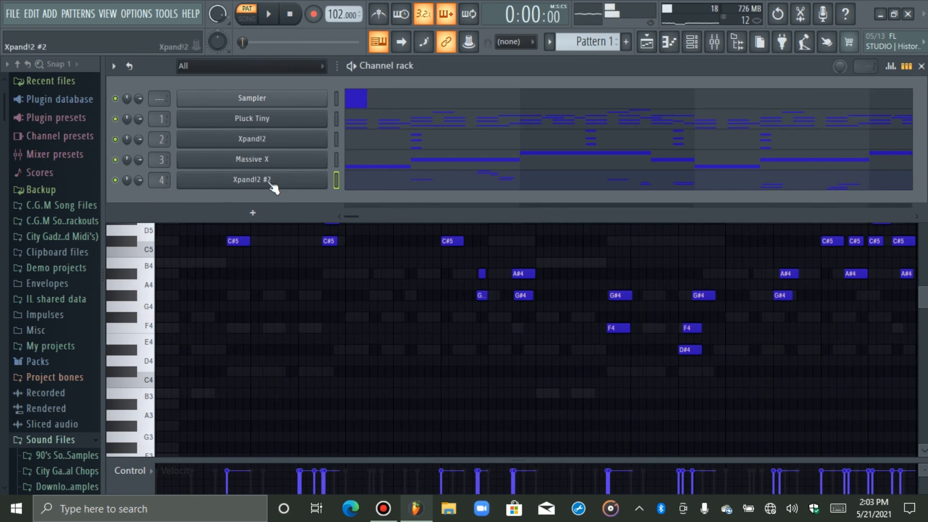
Pick new root notes for the four instrument channels again and play the pattern in the new key
{"action": "left_click", "coordinate": [253, 119]}
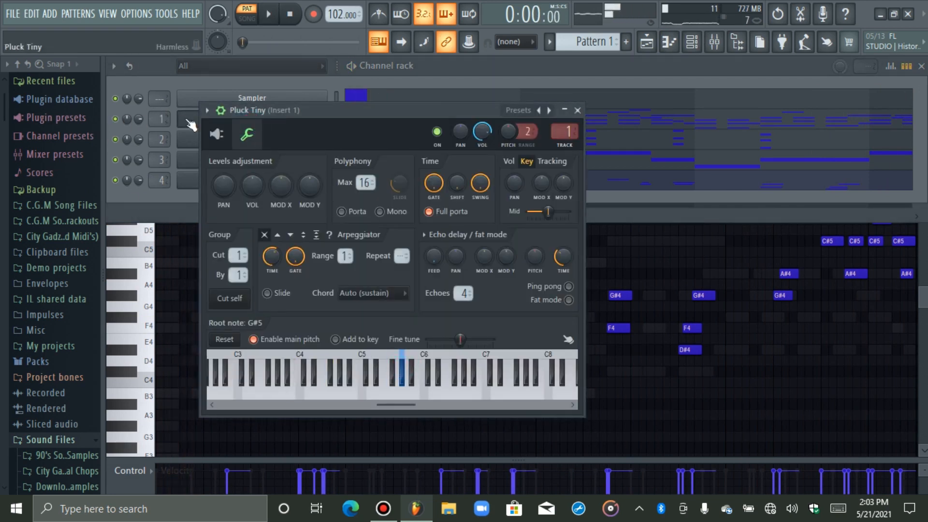
{"action": "left_click", "coordinate": [186, 120]}
{"action": "left_click", "coordinate": [193, 139]}
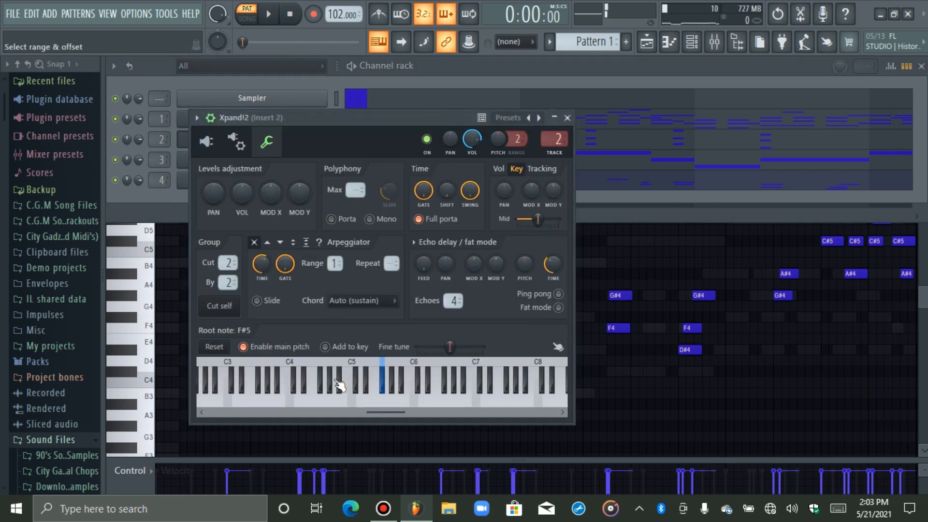
{"action": "left_click", "coordinate": [182, 161]}
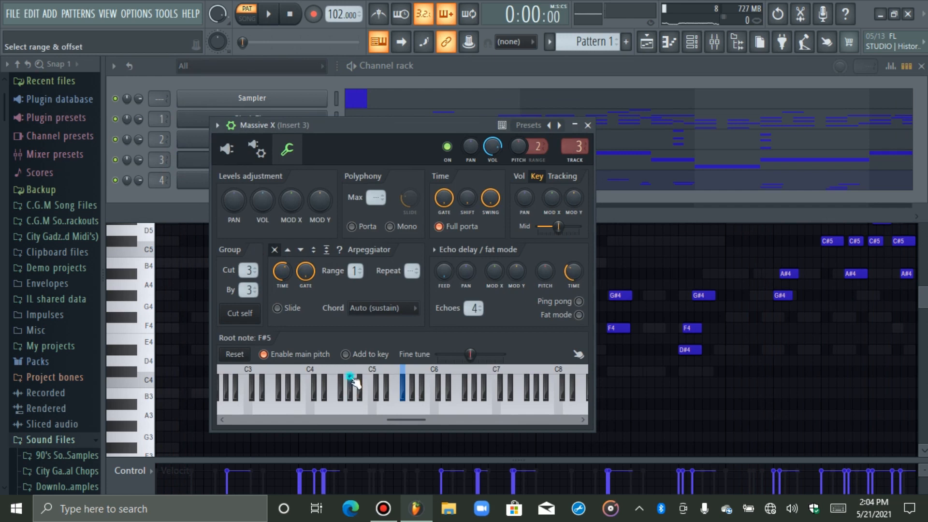
{"action": "left_click", "coordinate": [201, 163]}
{"action": "right_click", "coordinate": [434, 382]}
{"action": "key", "text": "space"}
{"action": "left_click", "coordinate": [207, 178]}
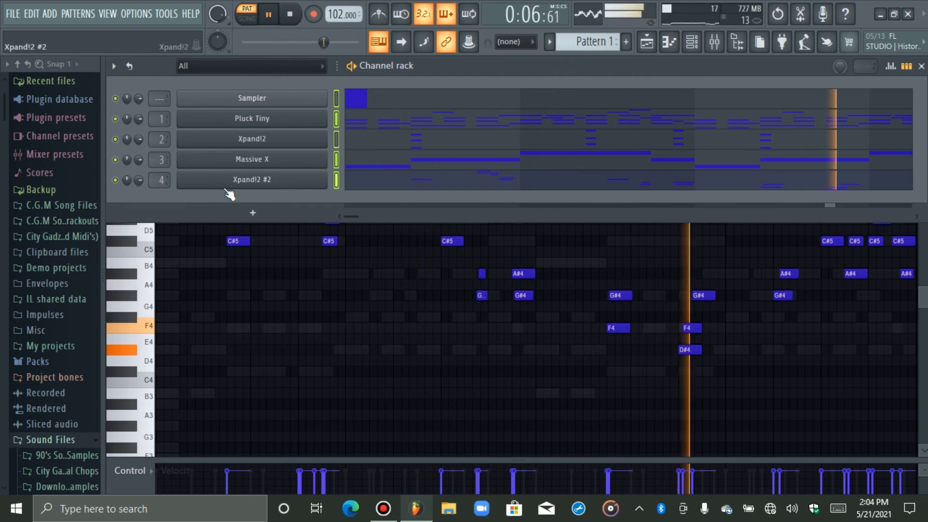
Rename the Xpand!2 #2 channel as Lead
{"action": "right_click", "coordinate": [246, 183]}
{"action": "left_click", "coordinate": [387, 210]}
{"action": "type", "text": "Lead"}
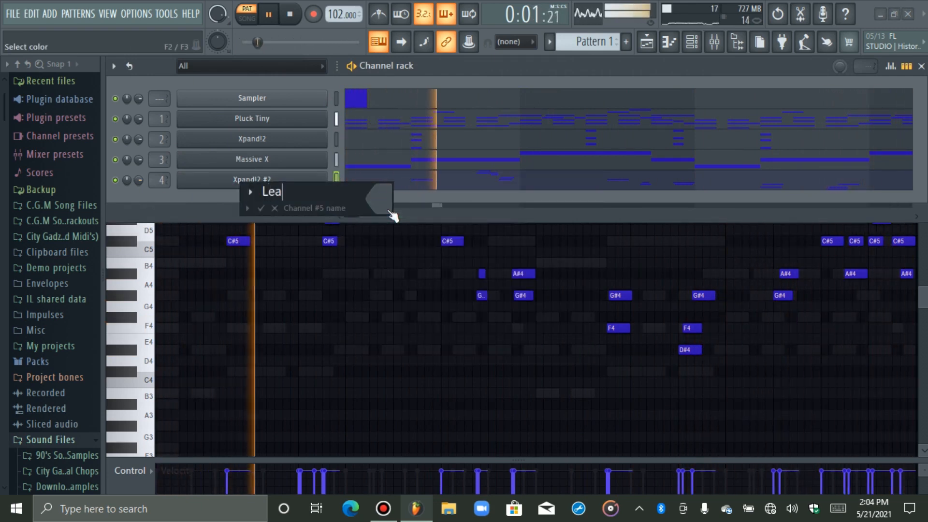
{"action": "key", "text": "Return"}
Rename the Massive X channel as Dark Bass
{"action": "right_click", "coordinate": [301, 161]}
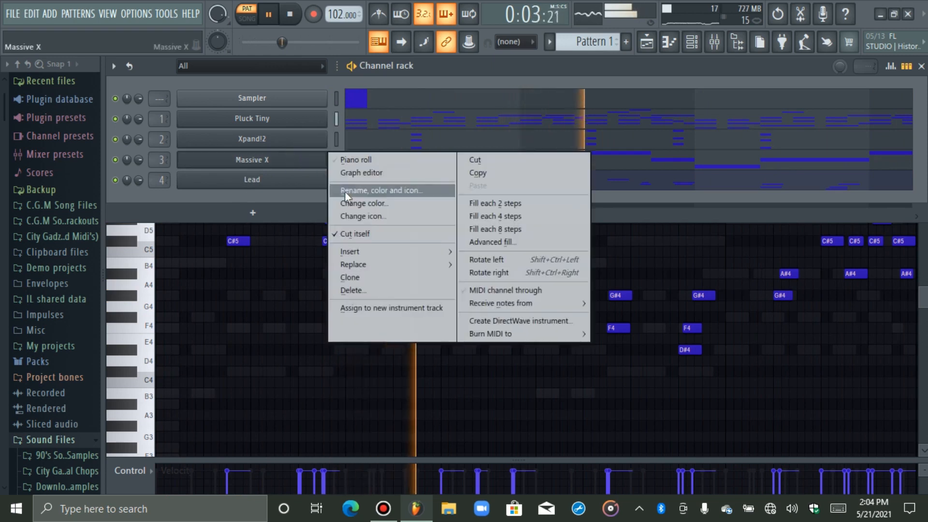
{"action": "left_click", "coordinate": [344, 190]}
{"action": "key", "text": "BackSpace"}
{"action": "type", "text": "Dar"}
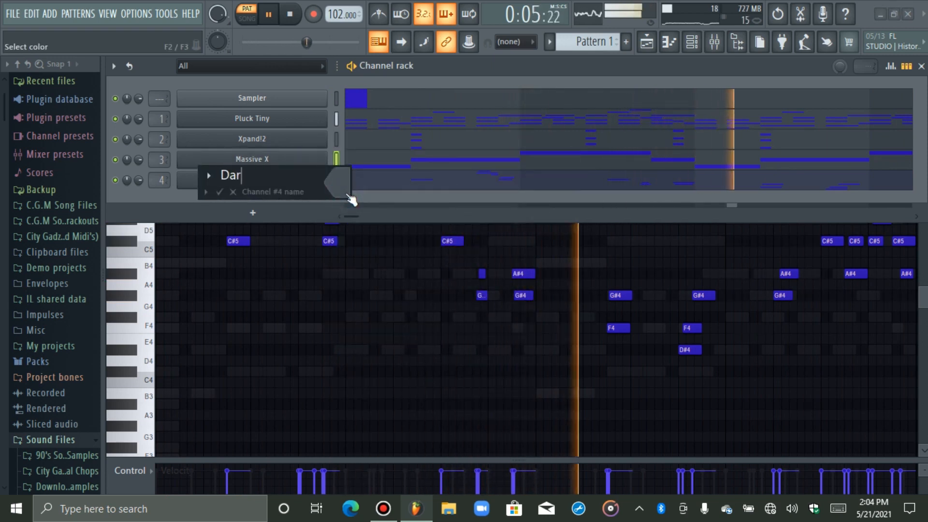
{"action": "type", "text": "k Bass"}
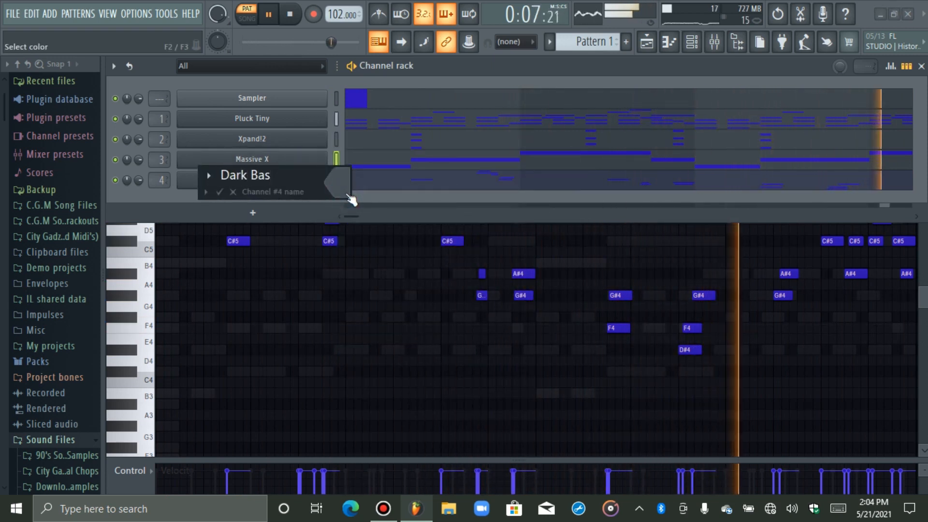
{"action": "key", "text": "Return"}
Rename the Xpand!2 channel on mixer track 2 as Strings
{"action": "right_click", "coordinate": [292, 147]}
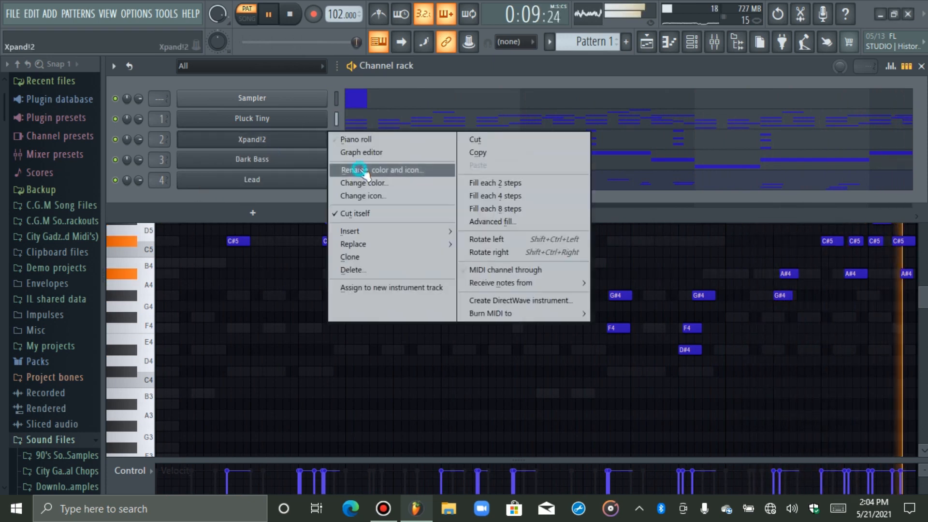
{"action": "left_click", "coordinate": [367, 170]}
{"action": "key", "text": "BackSpace"}
{"action": "type", "text": "Strings"}
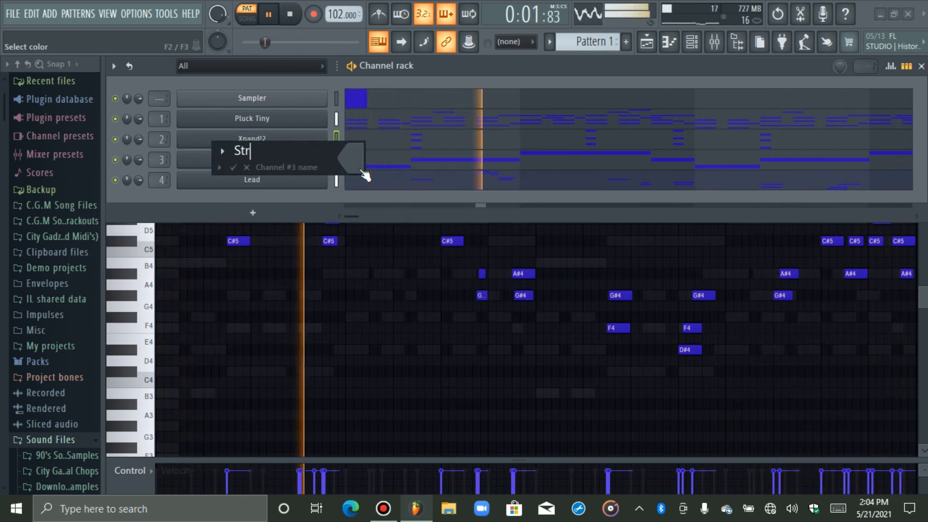
{"action": "key", "text": "Return"}
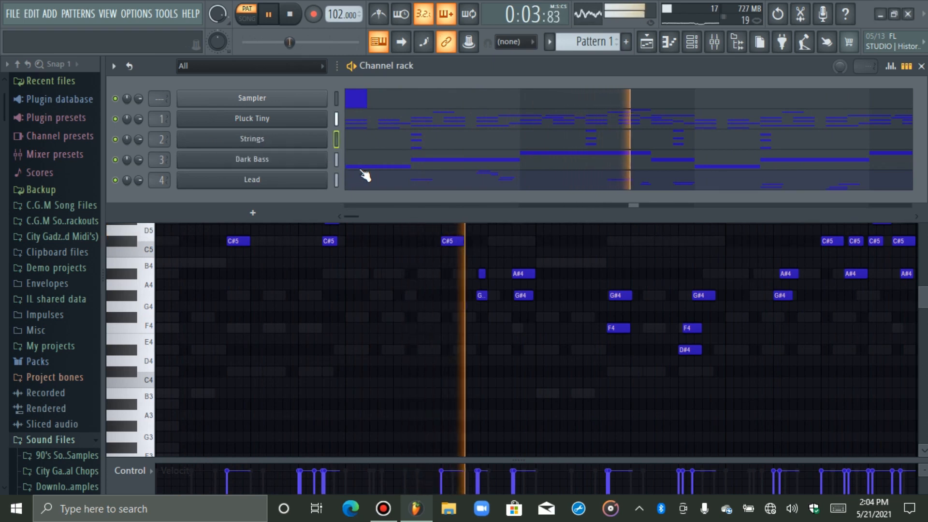
Stop playback, select all channels and bring up the mixer together with the channel rack
{"action": "key", "text": "space"}
{"action": "double_click", "coordinate": [335, 103]}
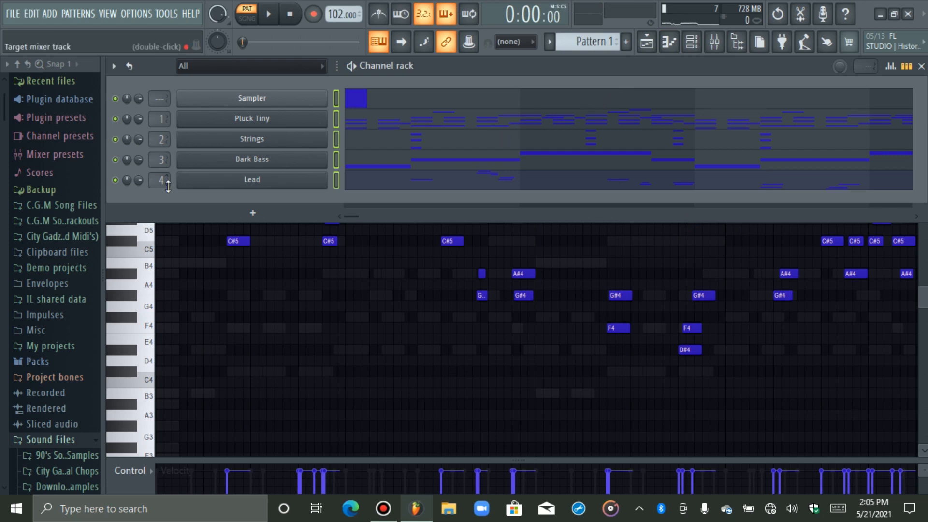
{"action": "left_click", "coordinate": [715, 47]}
{"action": "left_click", "coordinate": [692, 42]}
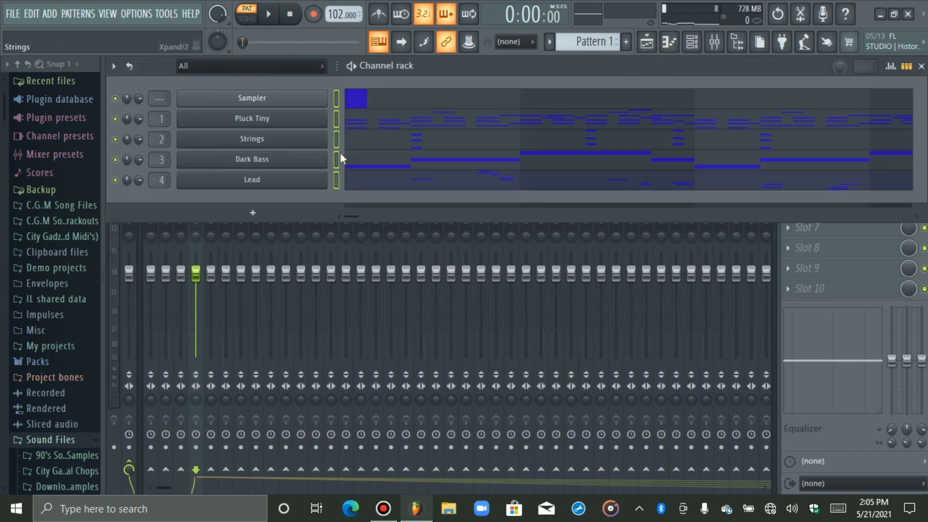
{"action": "left_click", "coordinate": [715, 47]}
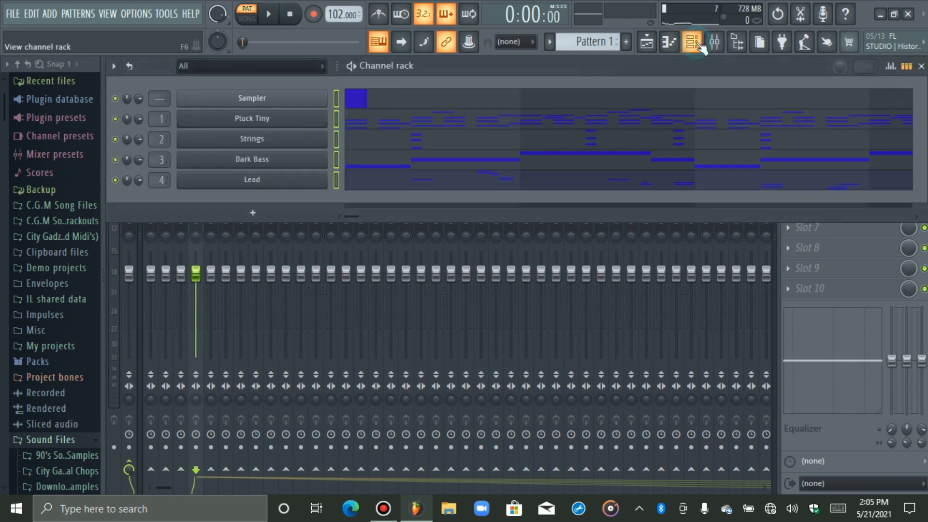
Browse the Sound Files folders, collapse Drum Kits and preview the Female Vocal Chop sample
{"action": "left_click", "coordinate": [691, 42]}
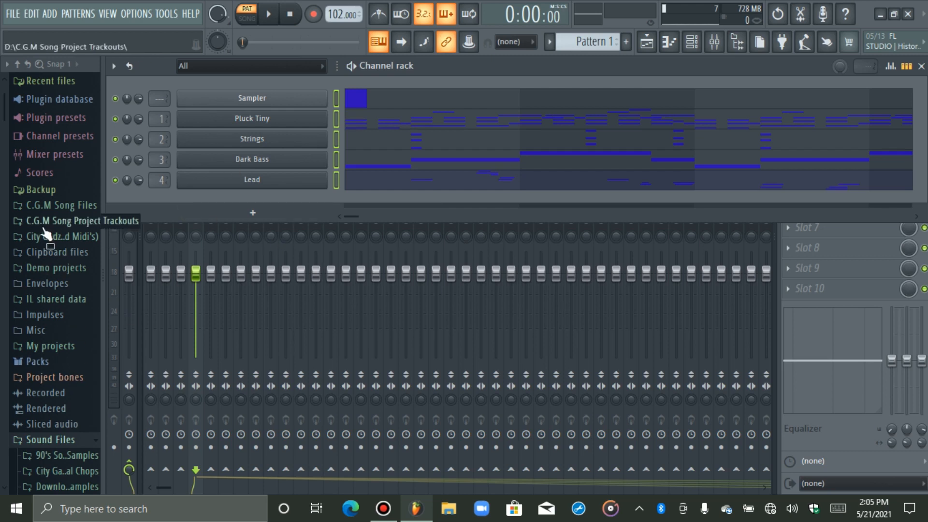
{"action": "scroll", "coordinate": [58, 290], "scroll_direction": "down", "scroll_amount": 4}
{"action": "left_click", "coordinate": [70, 333]}
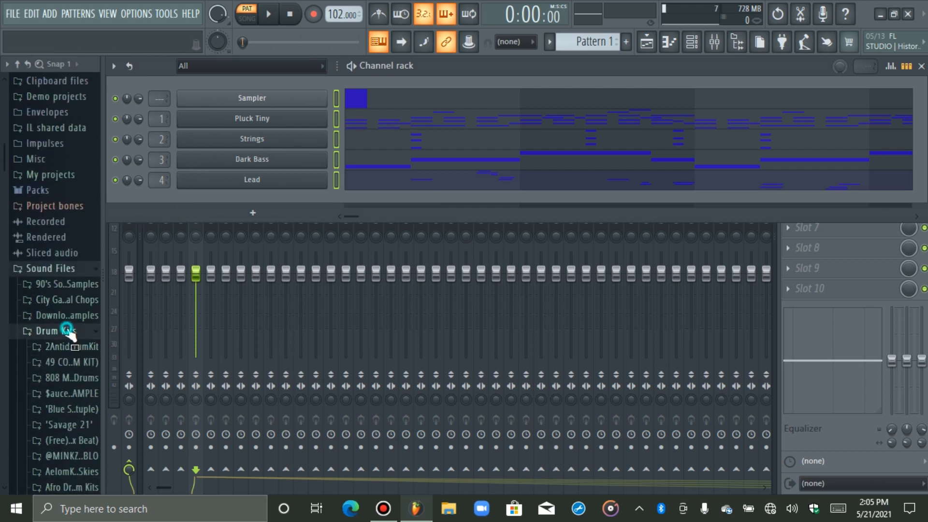
{"action": "scroll", "coordinate": [64, 341], "scroll_direction": "down", "scroll_amount": 1}
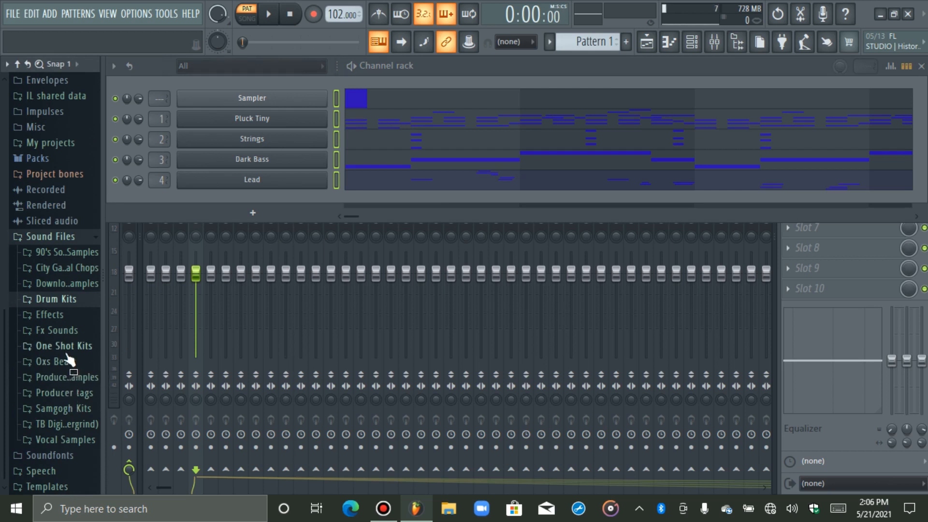
{"action": "left_click", "coordinate": [43, 267]}
{"action": "left_click", "coordinate": [68, 285]}
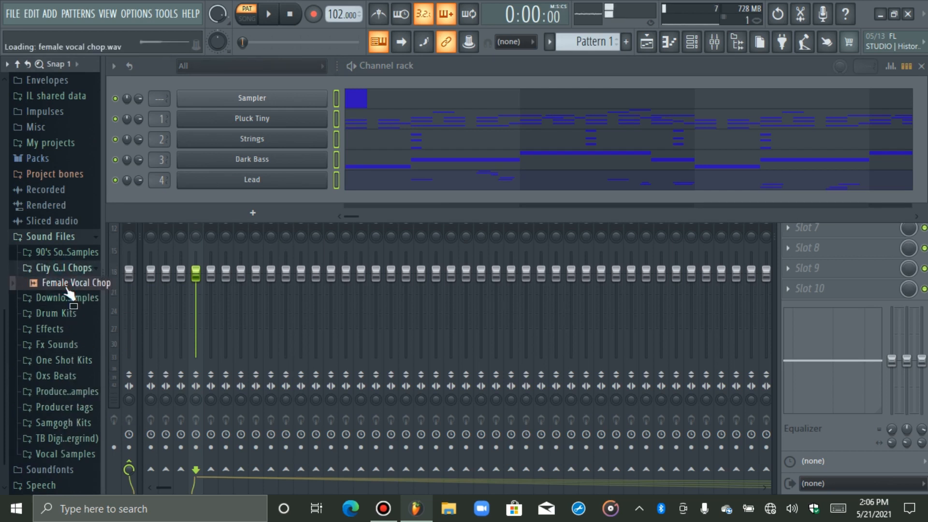
{"action": "left_click", "coordinate": [58, 267]}
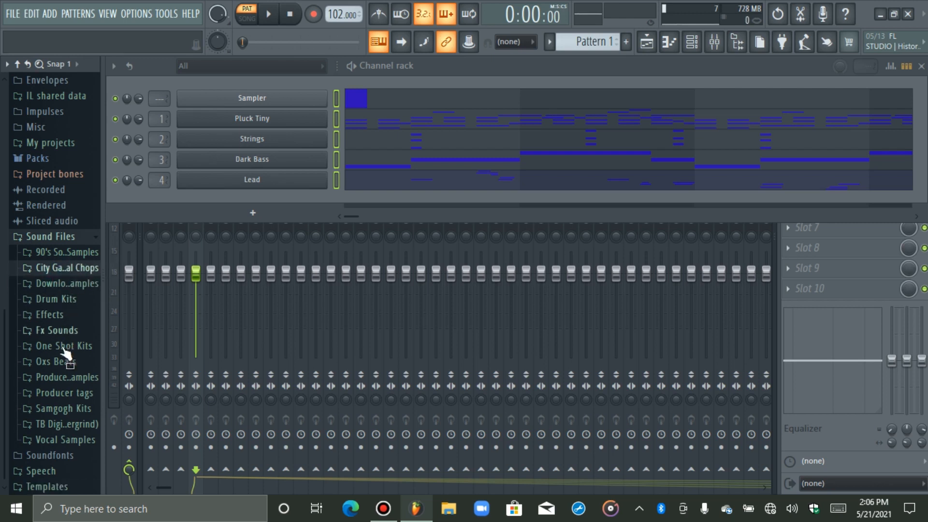
Expand the Vocal Samples folder down to the Beats24-7 pack's samples and audition several of them
{"action": "left_click", "coordinate": [60, 299]}
{"action": "left_click", "coordinate": [60, 298]}
{"action": "left_click", "coordinate": [71, 440]}
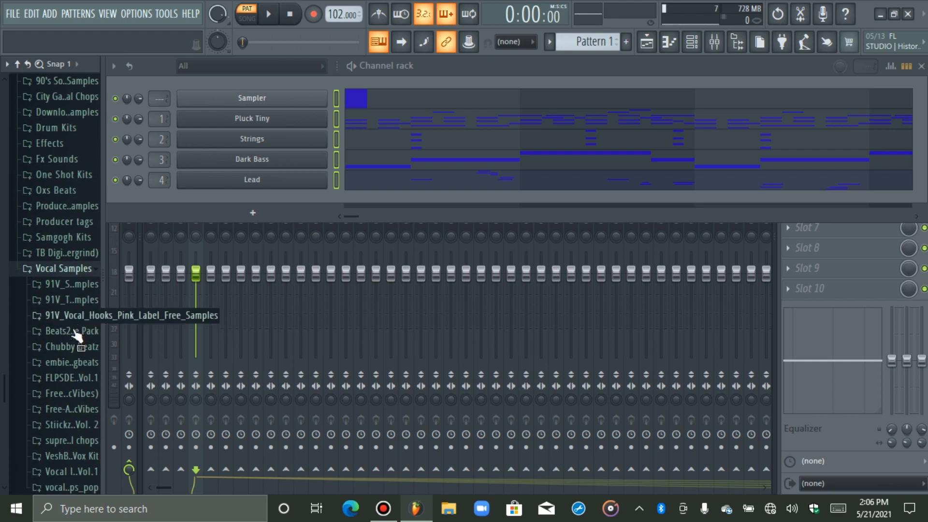
{"action": "left_click", "coordinate": [72, 334]}
{"action": "left_click", "coordinate": [72, 347]}
{"action": "left_click", "coordinate": [73, 363]}
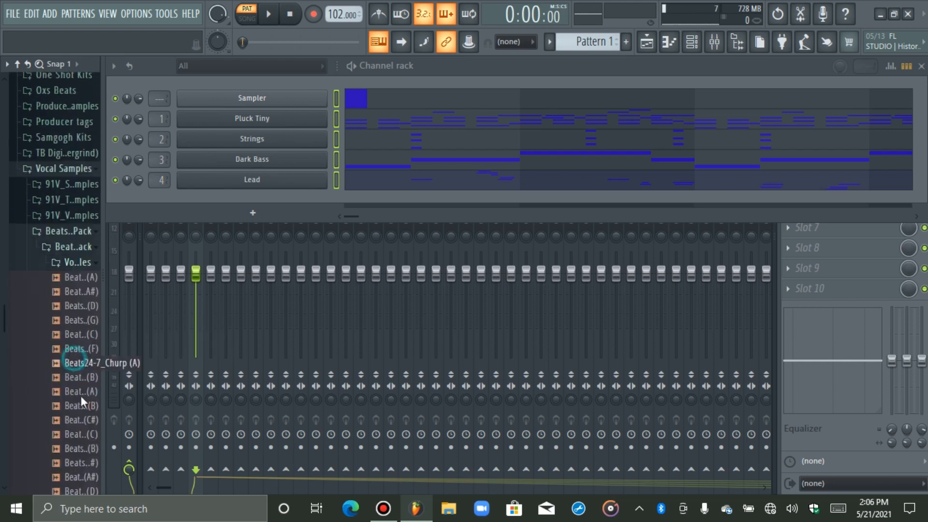
{"action": "left_click", "coordinate": [77, 315]}
{"action": "left_click", "coordinate": [78, 332]}
{"action": "left_click", "coordinate": [79, 344]}
Add the Beats24-7_Don't (B) vocal sample as a new channel and open its piano roll
{"action": "left_click_drag", "start_coordinate": [82, 343], "coordinate": [201, 200]}
{"action": "right_click", "coordinate": [319, 200]}
{"action": "left_click", "coordinate": [339, 202]}
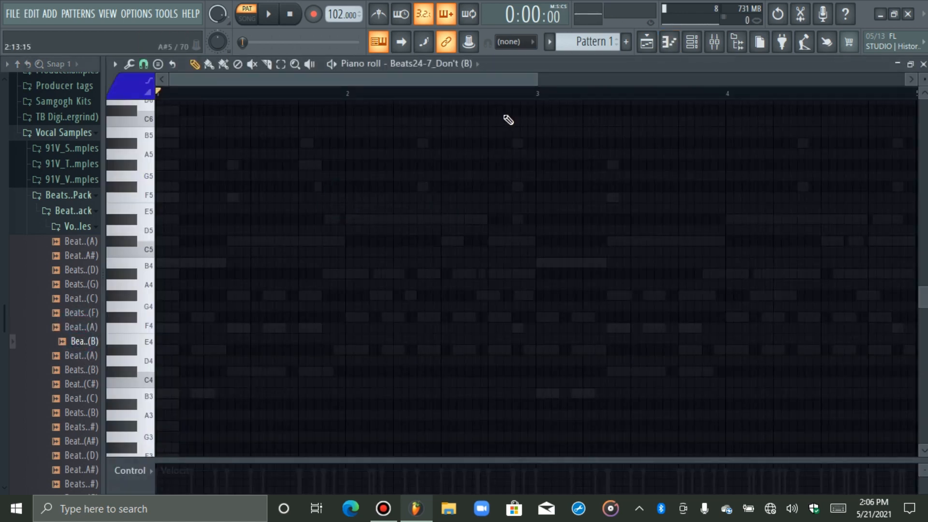
Try vocal notes during playback, with F5 on beat 3 and G#5 on beat 4 of bar 1
{"action": "left_click_drag", "start_coordinate": [534, 82], "coordinate": [362, 83]}
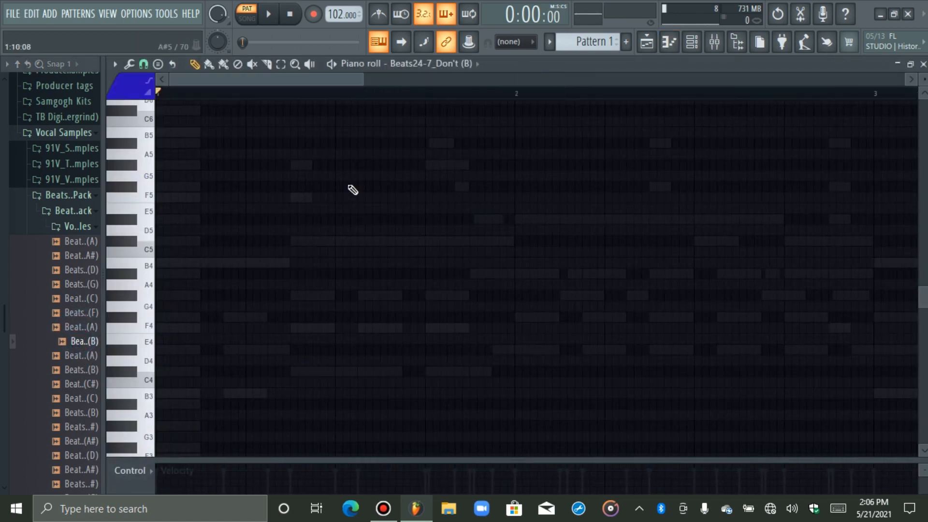
{"action": "left_click", "coordinate": [295, 198]}
{"action": "key", "text": "space"}
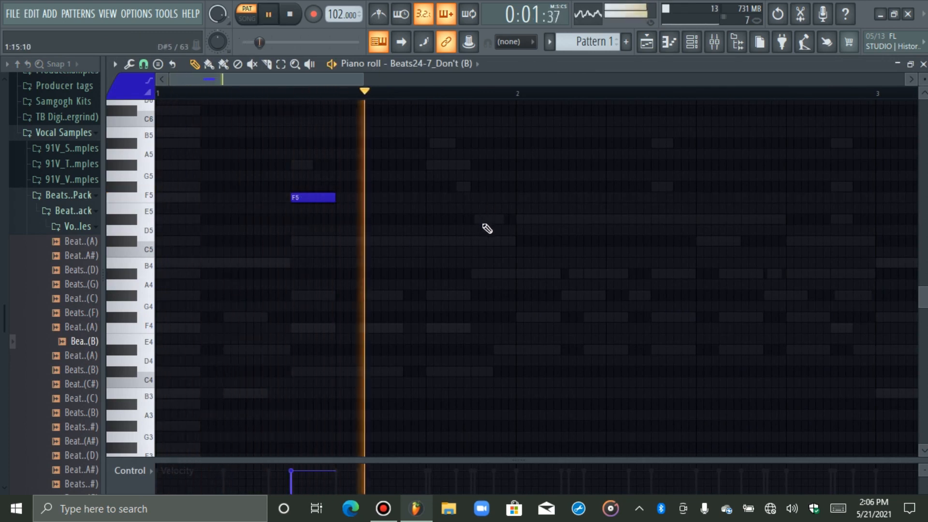
{"action": "left_click", "coordinate": [520, 221]}
{"action": "right_click", "coordinate": [532, 219]}
{"action": "left_click_drag", "start_coordinate": [311, 199], "coordinate": [349, 201]}
{"action": "left_click", "coordinate": [429, 165]}
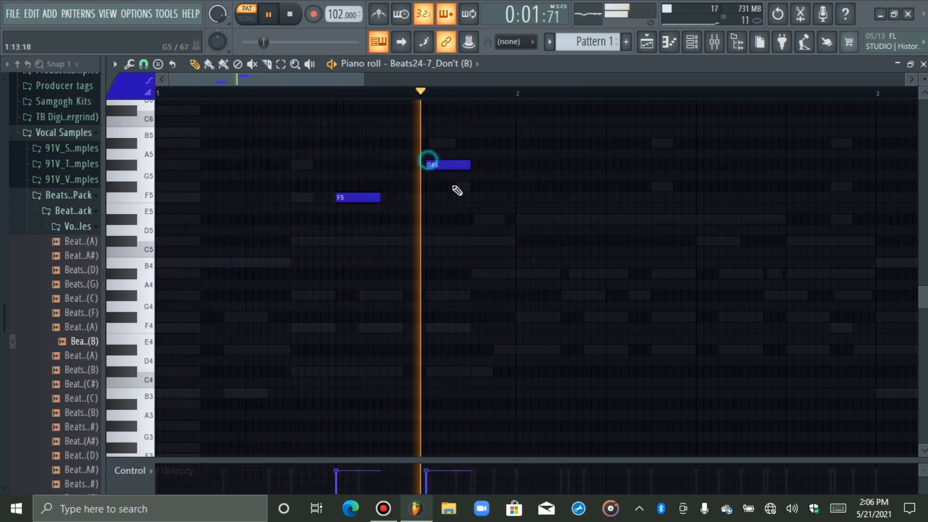
Try two F#5 vocal notes on beats 3 and 4 of bar 2, then remove all the vocal notes
{"action": "left_click", "coordinate": [699, 186]}
{"action": "left_click", "coordinate": [790, 186]}
{"action": "key", "text": "space"}
{"action": "right_click", "coordinate": [719, 187]}
{"action": "right_click", "coordinate": [808, 187]}
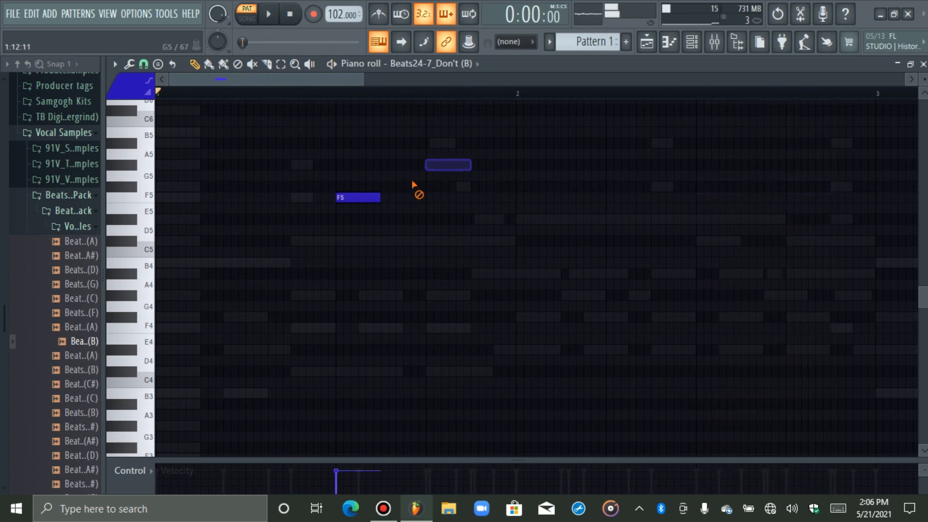
{"action": "right_click", "coordinate": [438, 165]}
{"action": "right_click", "coordinate": [375, 198]}
Try a B5 vocal note on beat 3 of bar 1, auditioning and removing extra notes in bars 2 and 3
{"action": "mouse_move", "coordinate": [354, 370]}
{"action": "left_mouse_down"}
{"action": "mouse_move", "coordinate": [356, 116]}
{"action": "mouse_move", "coordinate": [361, 205]}
{"action": "mouse_move", "coordinate": [360, 175]}
{"action": "left_mouse_up"}
{"action": "key", "text": "space"}
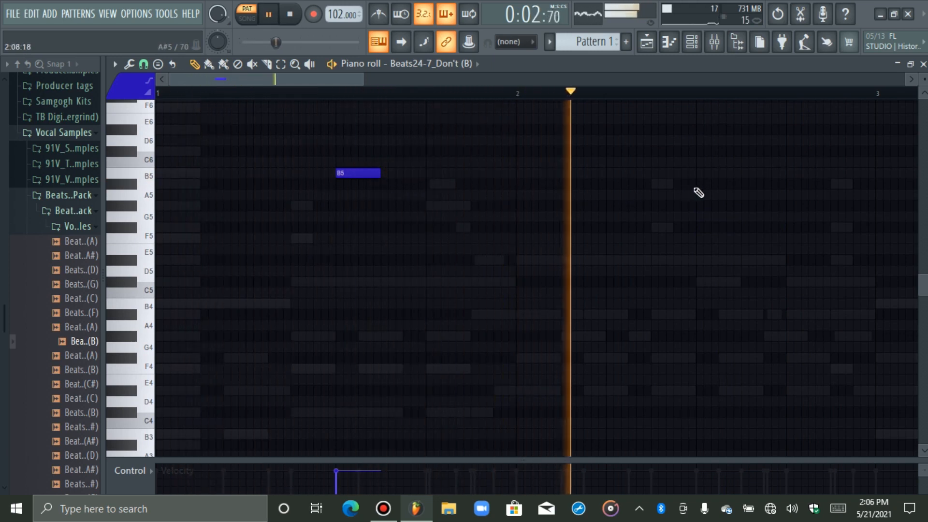
{"action": "left_click", "coordinate": [697, 166]}
{"action": "left_click", "coordinate": [876, 184]}
{"action": "right_click", "coordinate": [896, 185]}
{"action": "right_click", "coordinate": [720, 163]}
{"action": "key", "text": "space"}
{"action": "key", "text": "space"}
{"action": "key", "text": "space"}
Try G#5 and A#5 vocal notes in the second half of bar 1 in place of B5, then clear the vocal notes
{"action": "left_click", "coordinate": [338, 209]}
{"action": "right_click", "coordinate": [339, 177]}
{"action": "key", "text": "space"}
{"action": "left_click", "coordinate": [384, 184]}
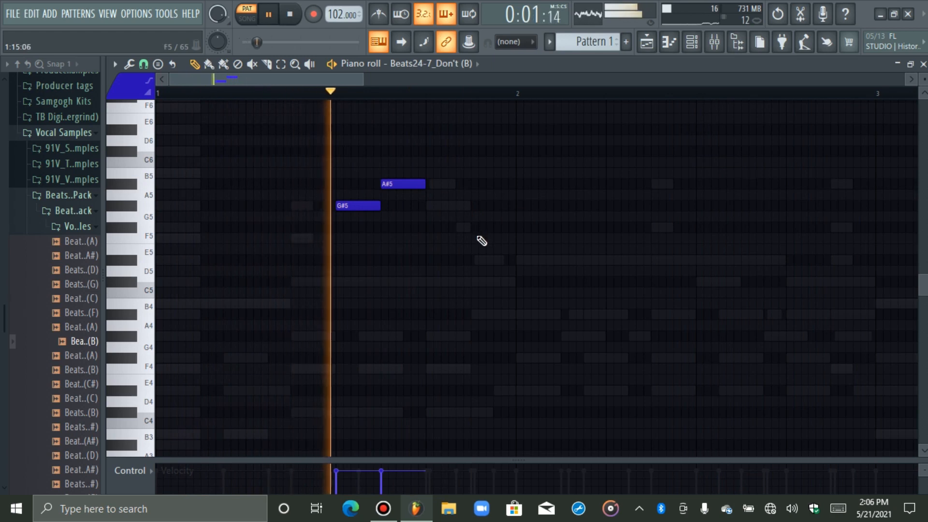
{"action": "left_click", "coordinate": [517, 205]}
{"action": "right_click", "coordinate": [522, 207]}
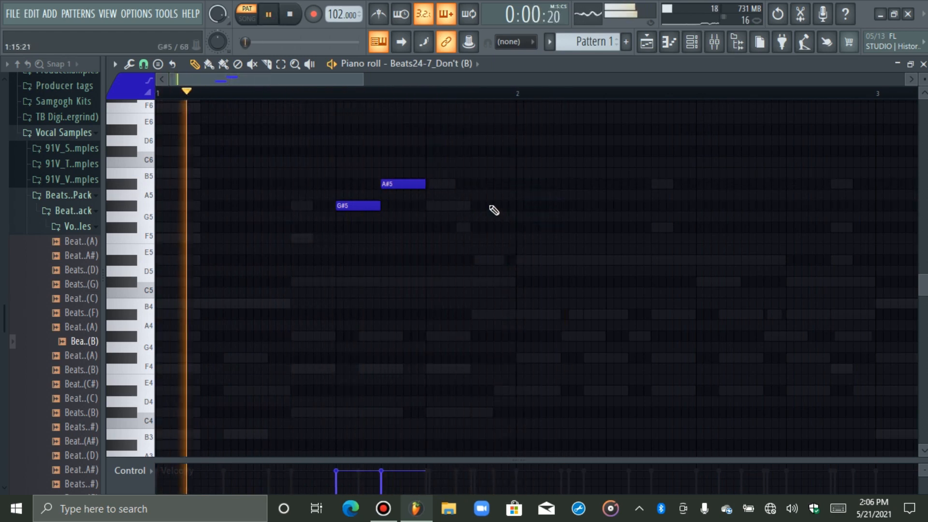
{"action": "left_click", "coordinate": [488, 228]}
{"action": "right_click", "coordinate": [501, 226]}
{"action": "right_click", "coordinate": [404, 184]}
{"action": "right_click", "coordinate": [365, 206]}
{"action": "key", "text": "space"}
Delete the Beats24-7_Don't (B) channel and collapse the Beats24-7 pack and Vocal Samples folders
{"action": "left_click", "coordinate": [691, 43]}
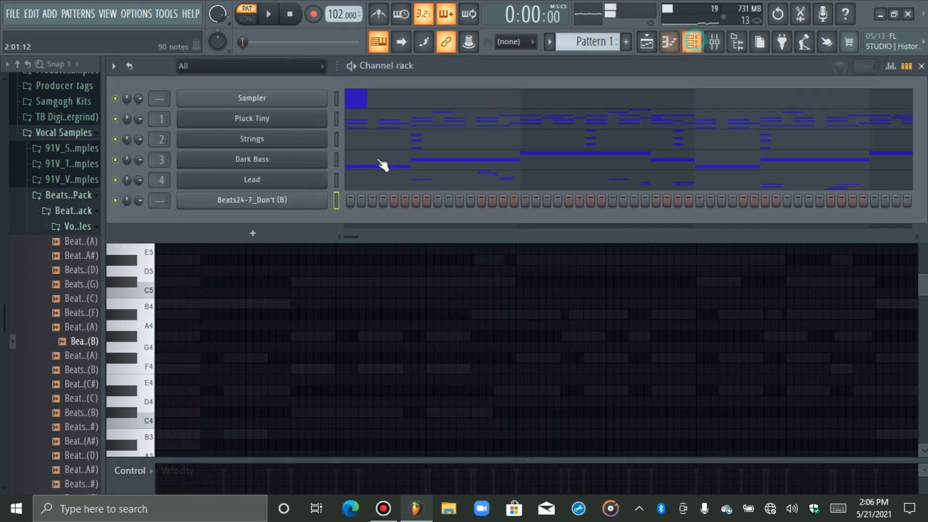
{"action": "right_click", "coordinate": [332, 198]}
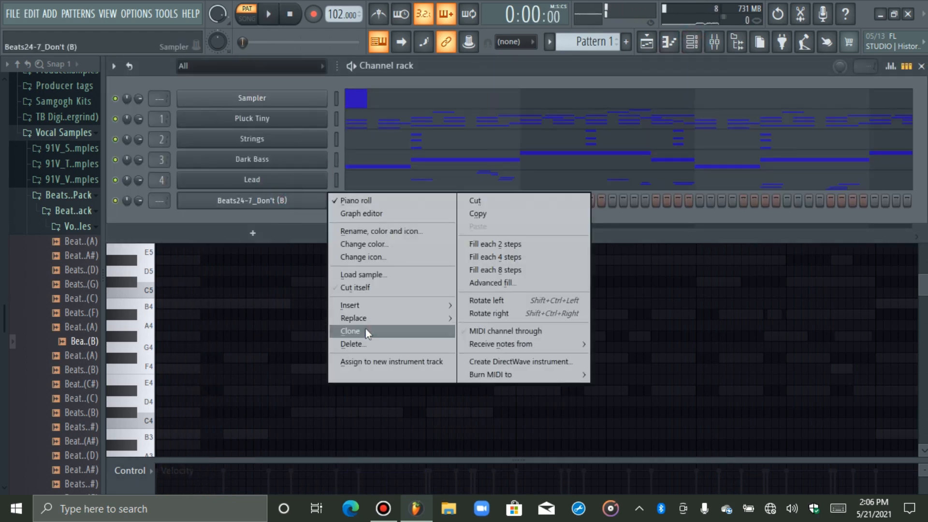
{"action": "left_click", "coordinate": [358, 344]}
{"action": "left_click", "coordinate": [534, 297]}
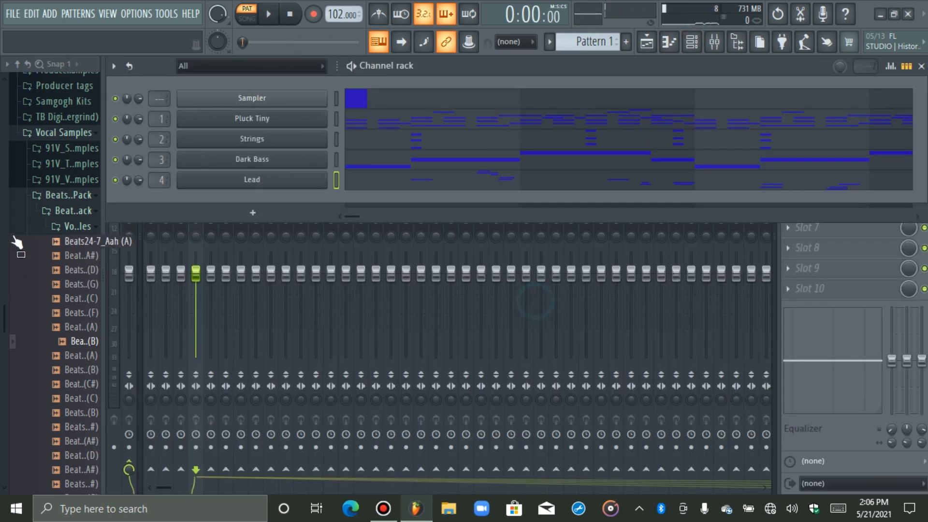
{"action": "left_click", "coordinate": [72, 227]}
{"action": "left_click", "coordinate": [58, 197]}
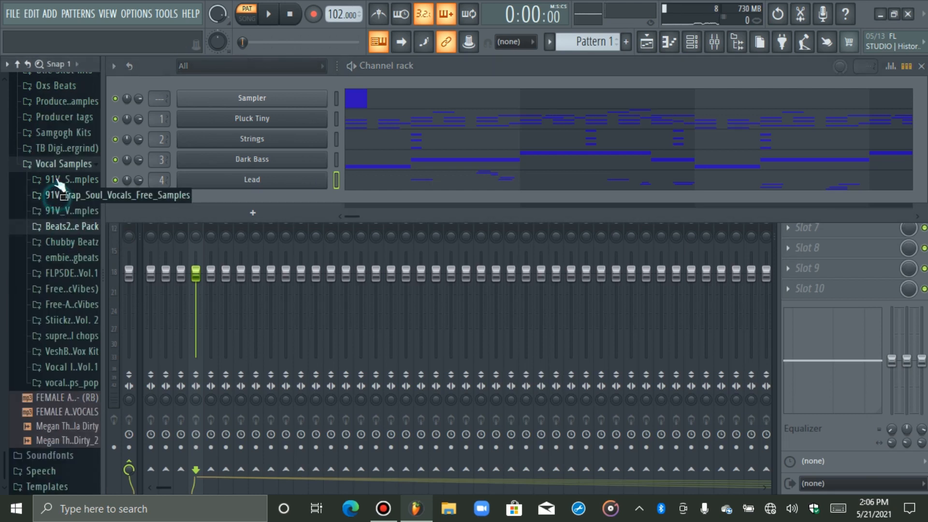
{"action": "left_click", "coordinate": [45, 161]}
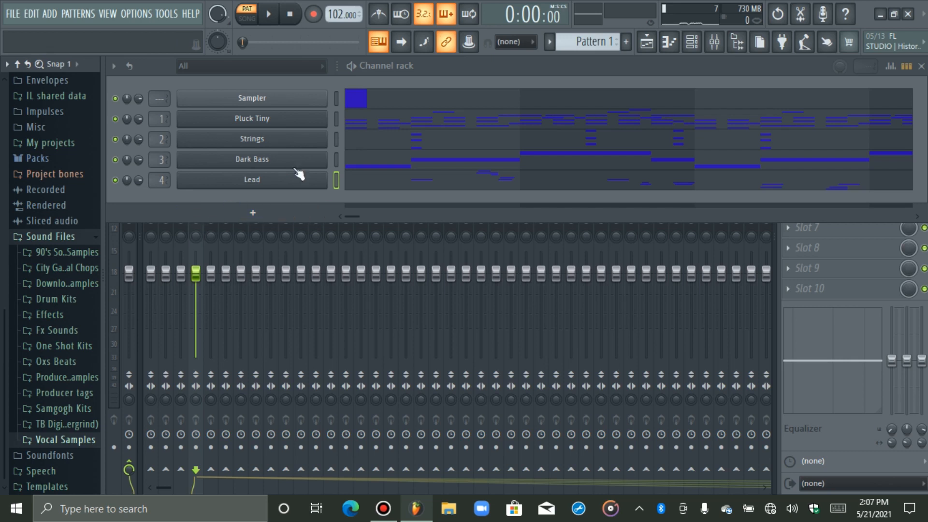
Select all channels in the channel rack
{"action": "left_click", "coordinate": [331, 102]}
{"action": "double_click", "coordinate": [332, 103]}
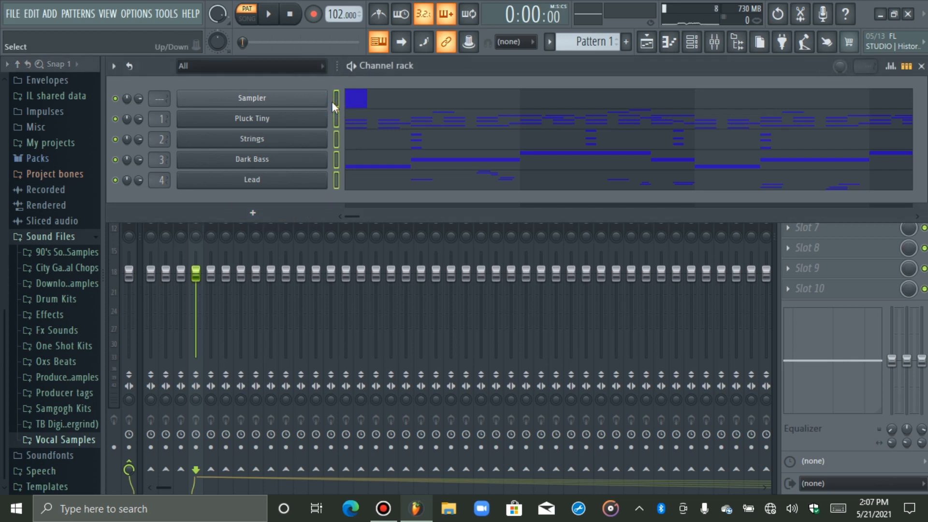